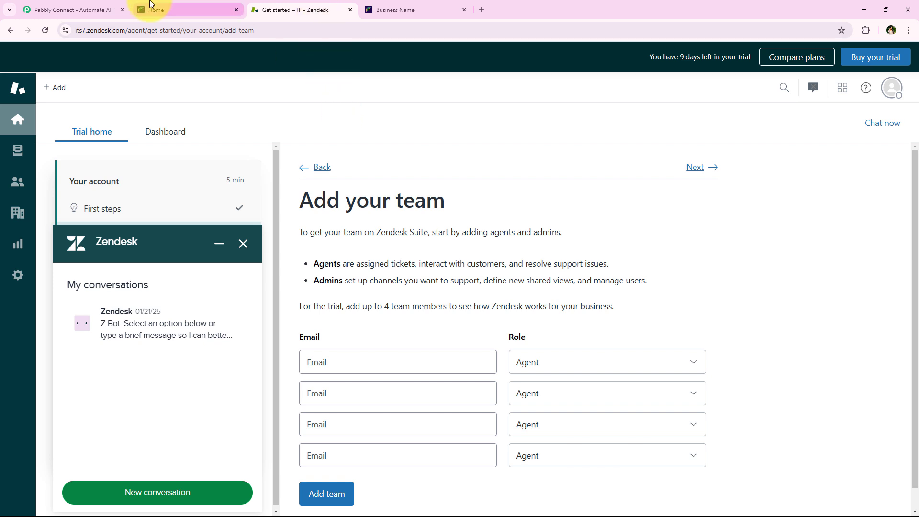
- Switch to the Pabbly Connect website, dismiss the lifetime offer pop-up and sign in to the account
{"action": "left_click", "coordinate": [135, 6]}
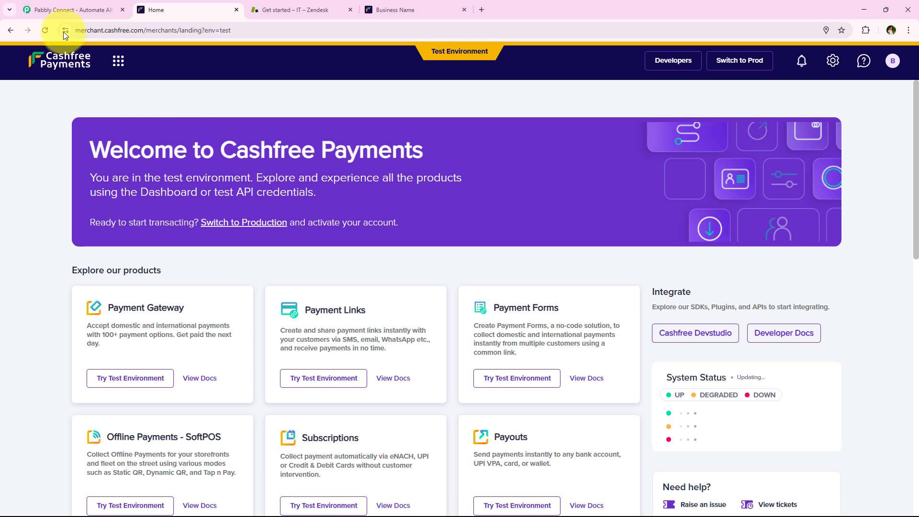
{"action": "left_click", "coordinate": [56, 7]}
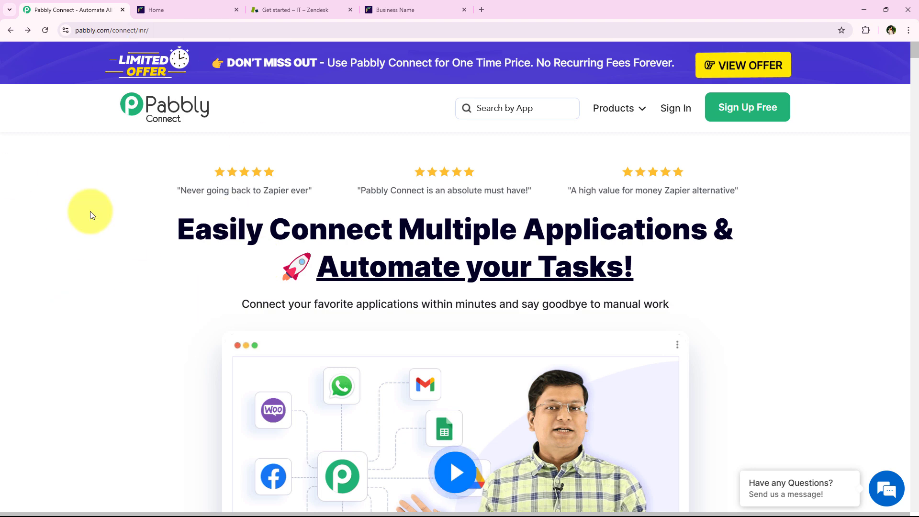
{"action": "mouse_move", "coordinate": [169, 40]}
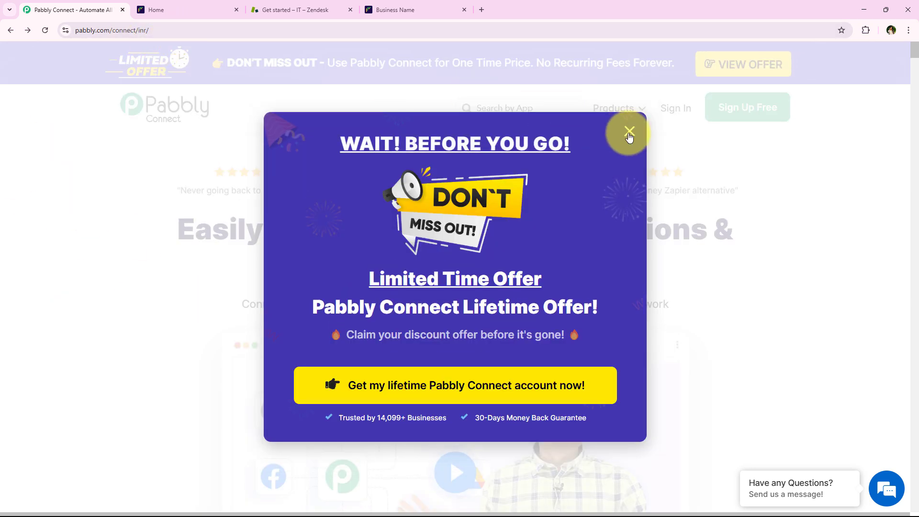
{"action": "left_click", "coordinate": [629, 134]}
{"action": "left_click", "coordinate": [150, 29]}
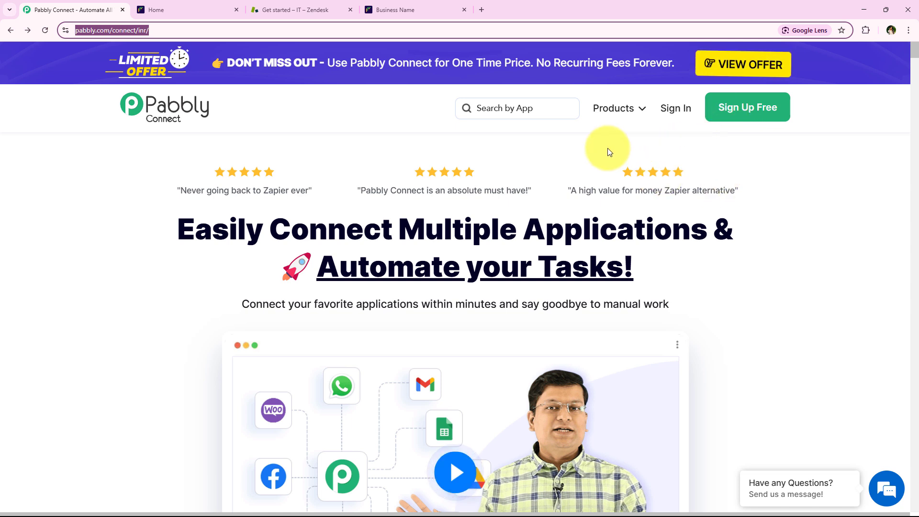
{"action": "left_click", "coordinate": [670, 109]}
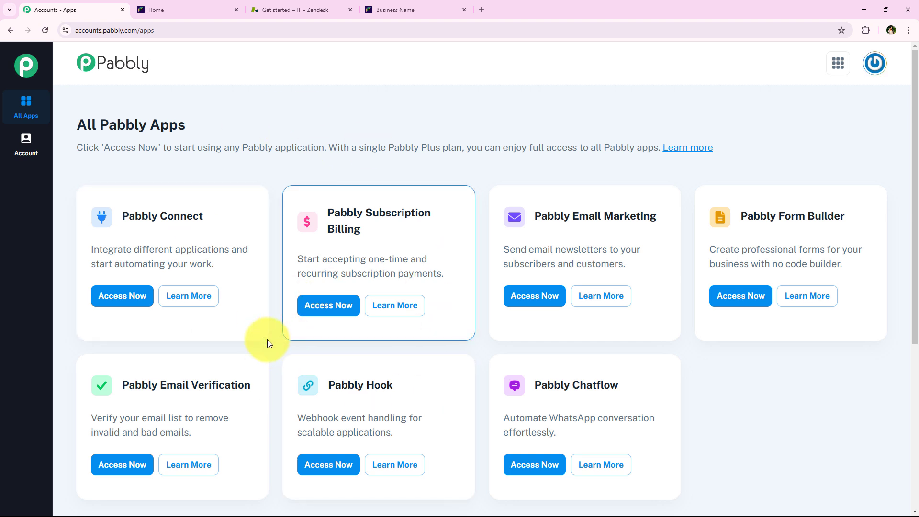
- Access Pabbly Connect from the All Pabbly Apps page to open its dashboard
{"action": "left_click_drag", "start_coordinate": [123, 213], "coordinate": [204, 216]}
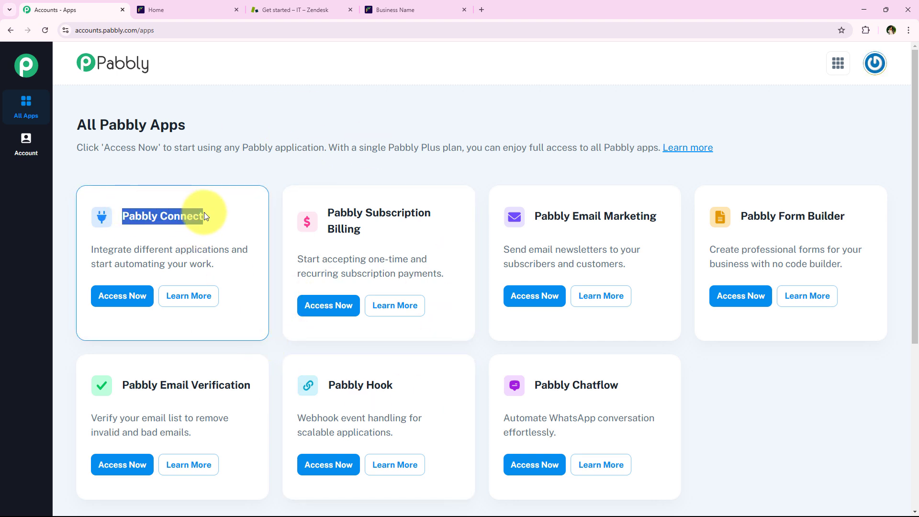
{"action": "left_click_drag", "start_coordinate": [94, 249], "coordinate": [242, 251]}
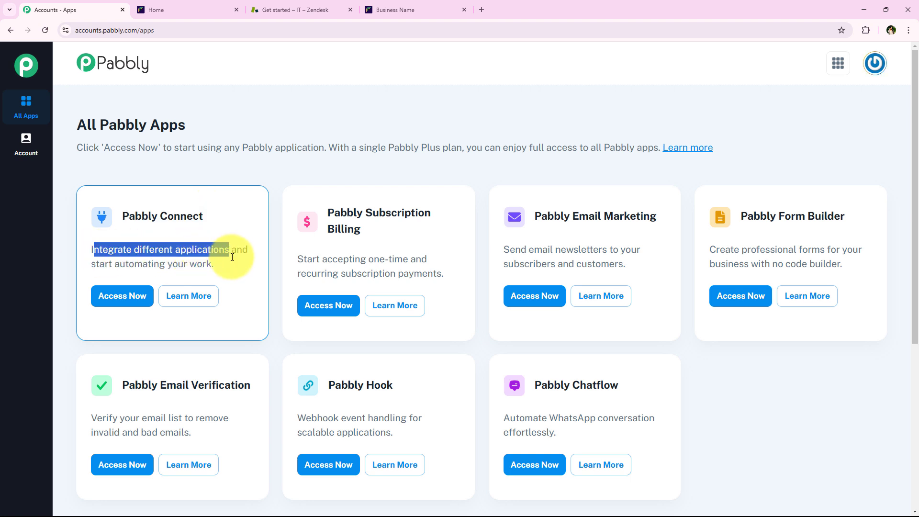
{"action": "left_click", "coordinate": [144, 325]}
{"action": "left_click", "coordinate": [144, 296]}
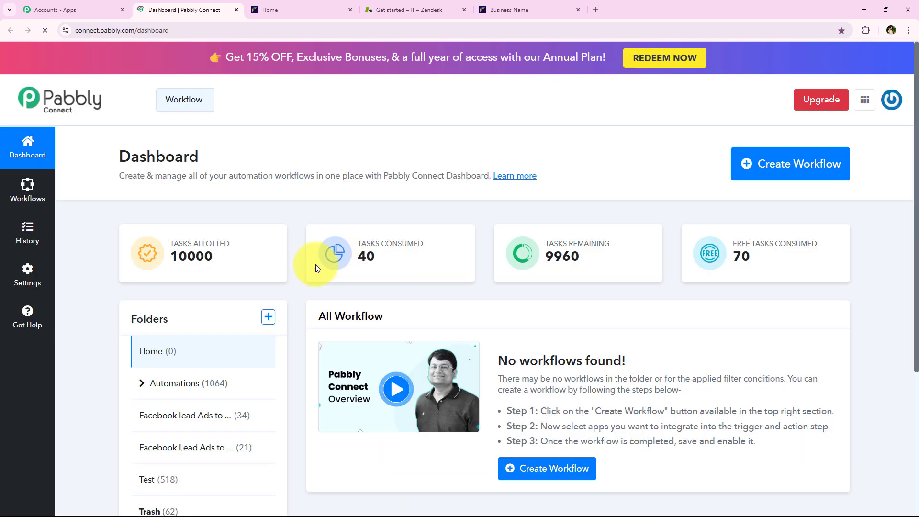
{"action": "left_click_drag", "start_coordinate": [107, 134], "coordinate": [251, 156]}
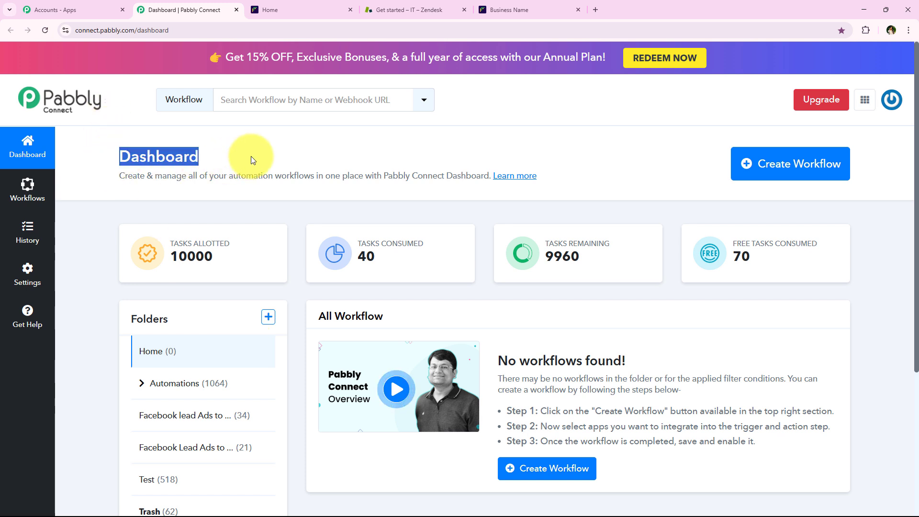
{"action": "left_click", "coordinate": [300, 154]}
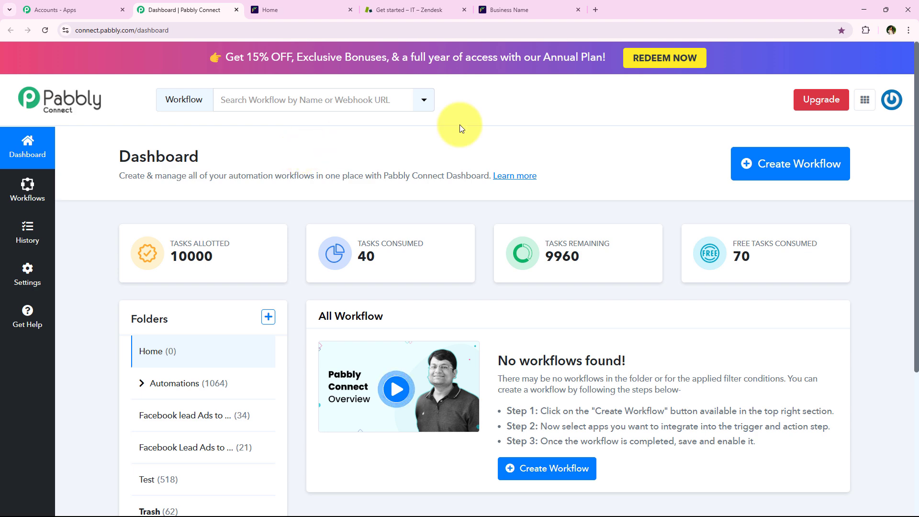
- Create a workflow named "How to Create Zendesk User on Cashfree Payment | Cashfree to Zendesk" in the Automations folder
{"action": "left_click", "coordinate": [766, 163]}
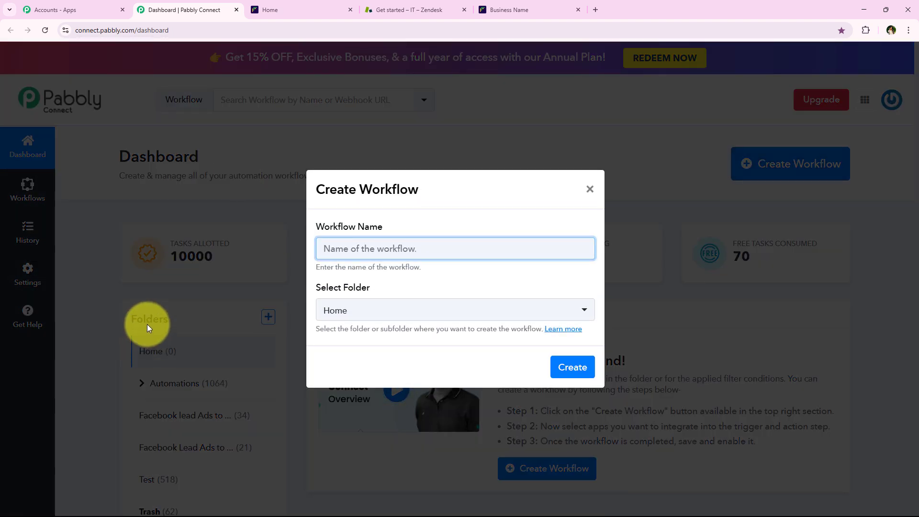
{"action": "left_click_drag", "start_coordinate": [313, 226], "coordinate": [389, 229]}
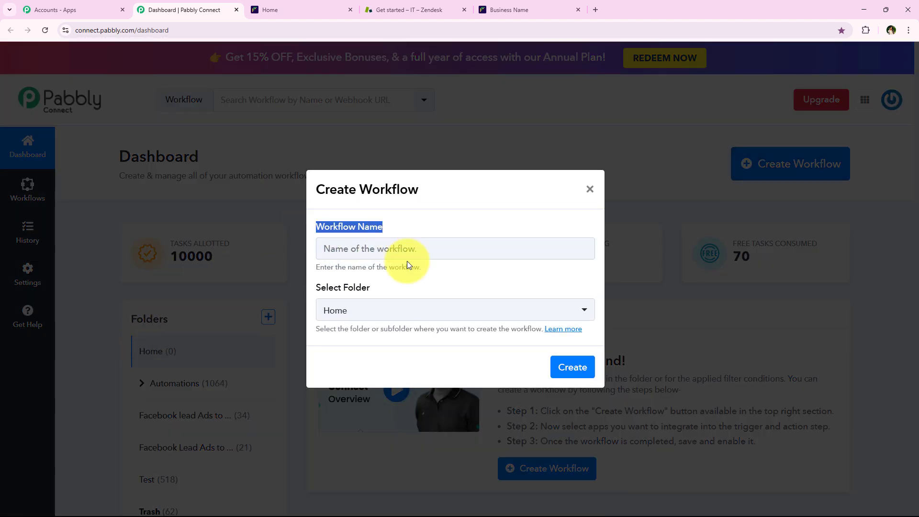
{"action": "left_click_drag", "start_coordinate": [422, 286], "coordinate": [318, 292]}
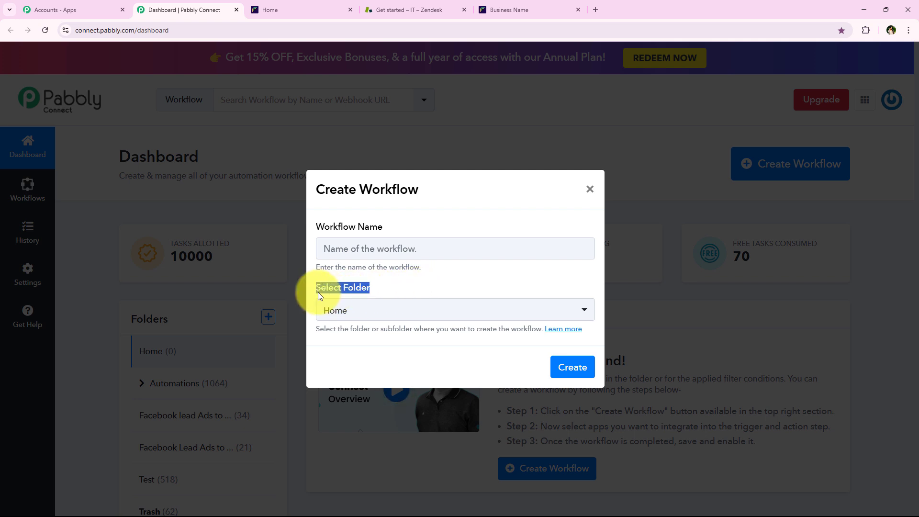
{"action": "left_click", "coordinate": [359, 309]}
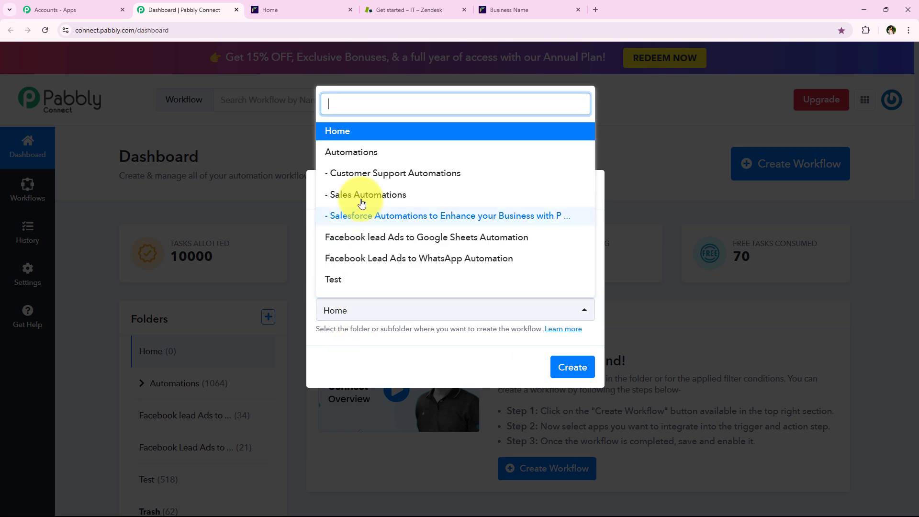
{"action": "left_click", "coordinate": [360, 153]}
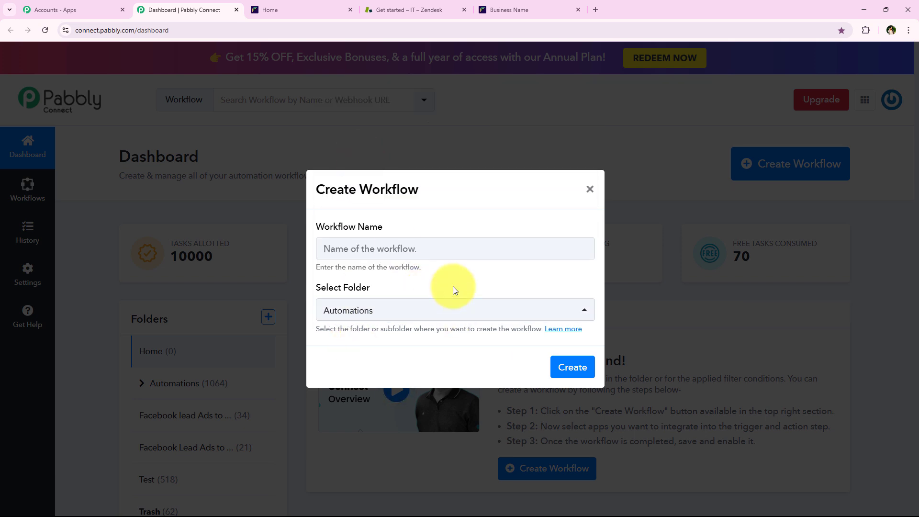
{"action": "left_click", "coordinate": [318, 248]}
{"action": "key", "text": "ctrl+v"}
{"action": "left_click_drag", "start_coordinate": [320, 249], "coordinate": [682, 249]}
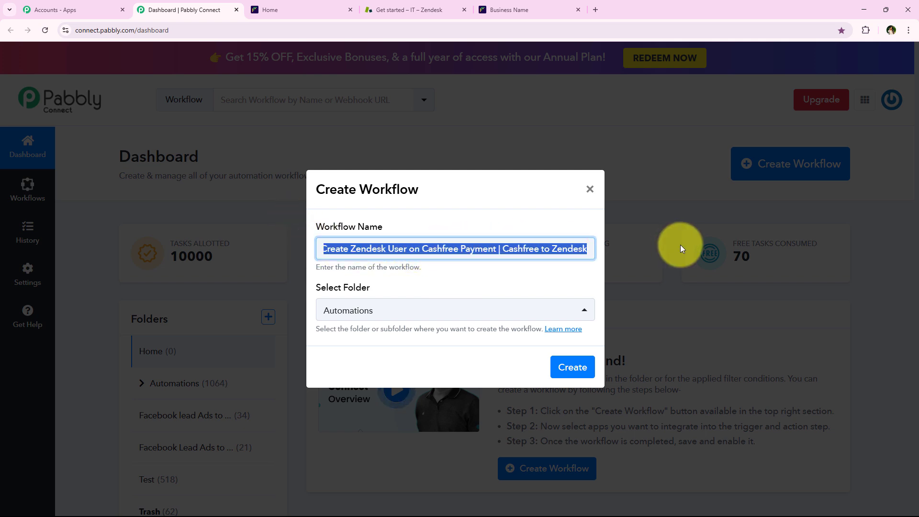
{"action": "left_click", "coordinate": [593, 367]}
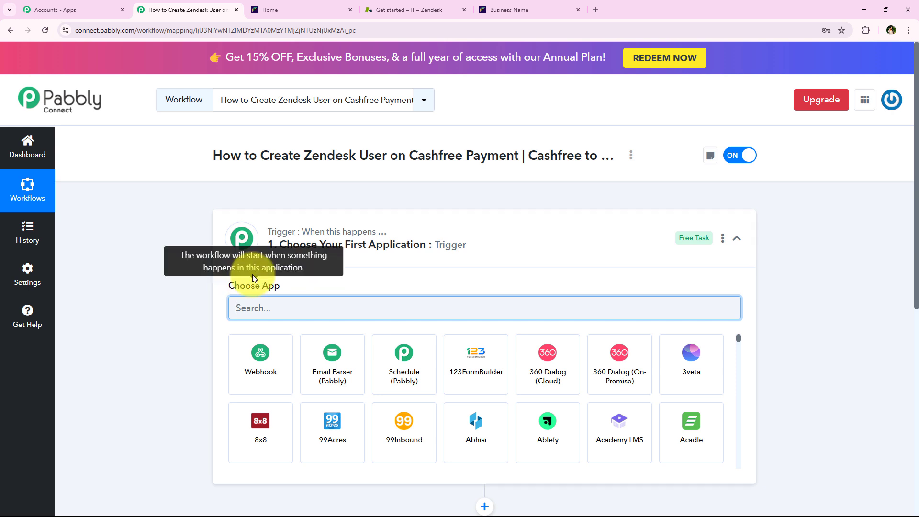
- Choose Cashfree as the application for the workflow's trigger
{"action": "left_click", "coordinate": [381, 233]}
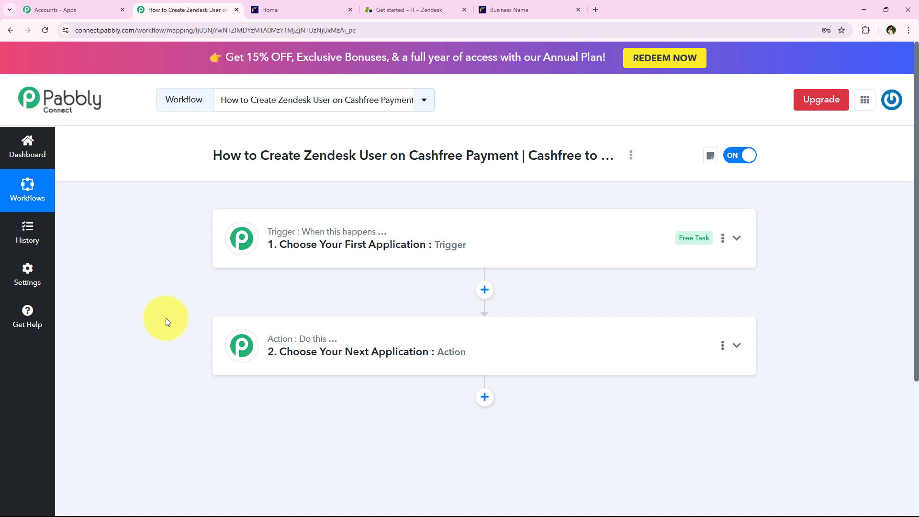
{"action": "mouse_move", "coordinate": [306, 231]}
{"action": "mouse_move", "coordinate": [262, 343]}
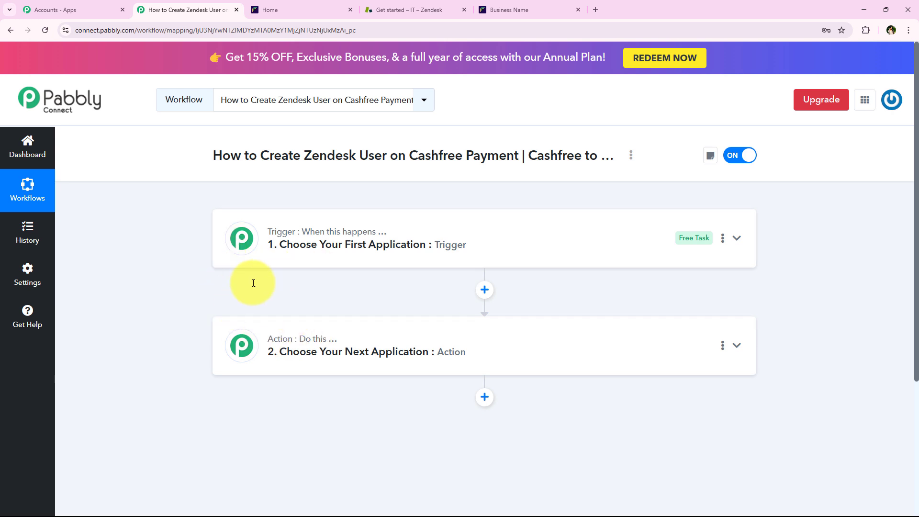
{"action": "left_click", "coordinate": [318, 241]}
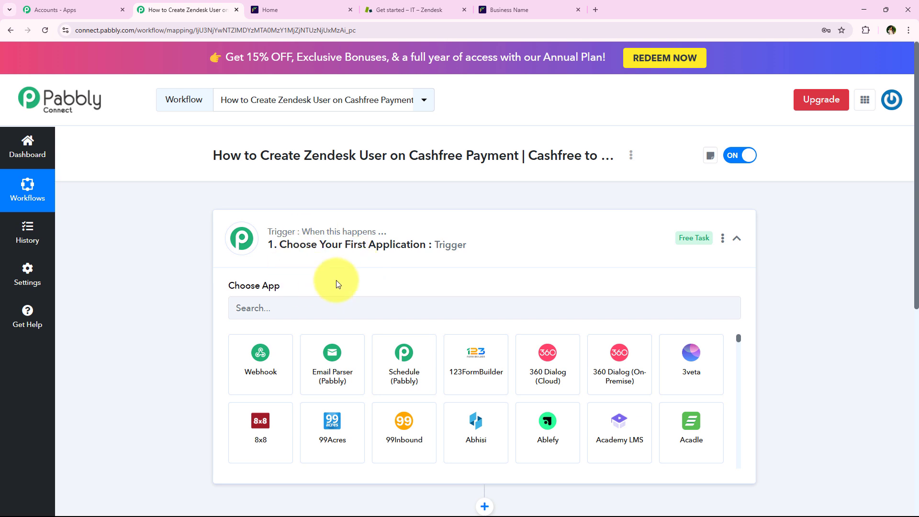
{"action": "left_click", "coordinate": [296, 307]}
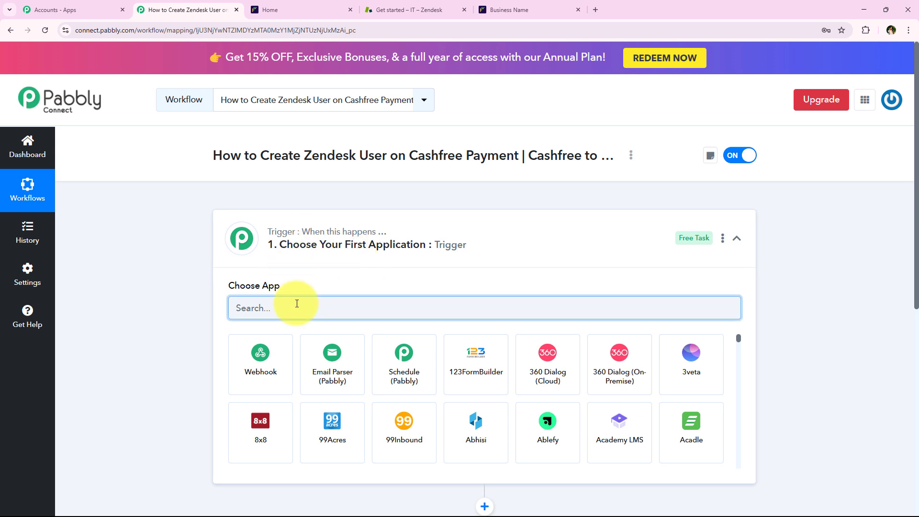
{"action": "type", "text": "Cashf"}
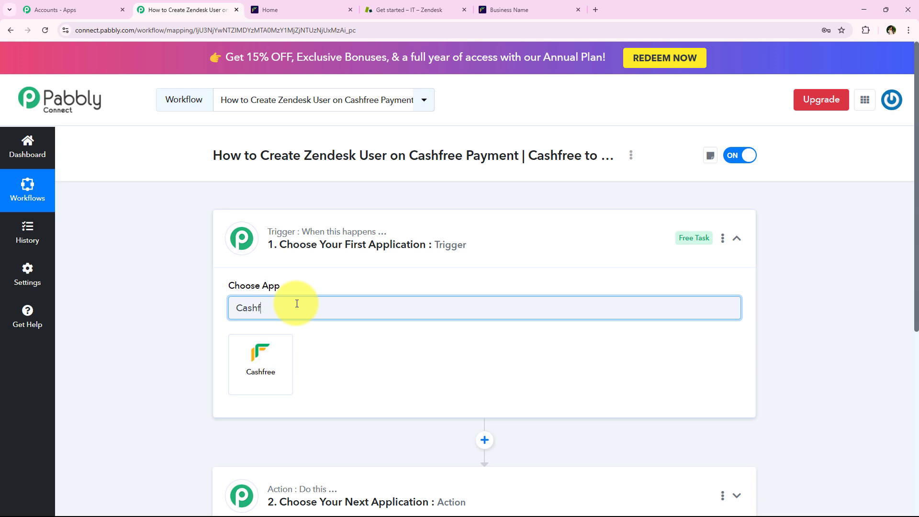
{"action": "left_click", "coordinate": [287, 352]}
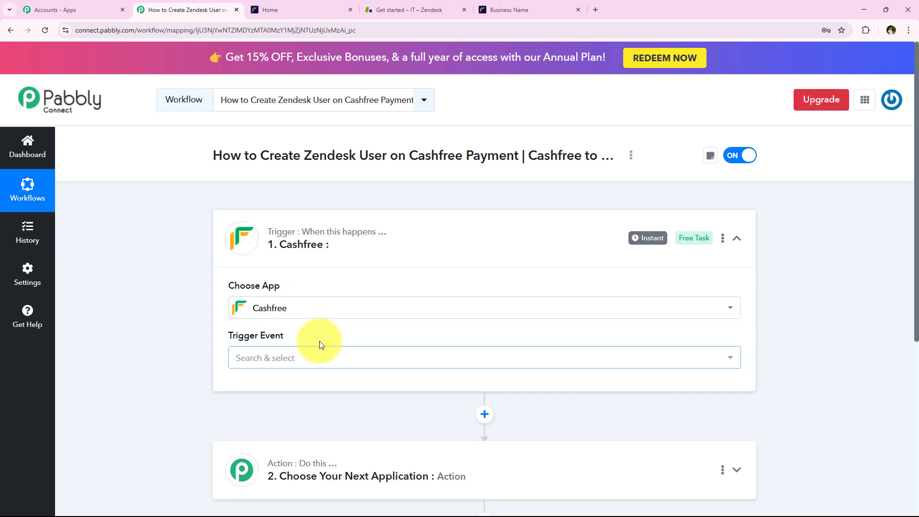
- Set the Cashfree trigger event to Payment via Form
{"action": "left_click", "coordinate": [355, 353]}
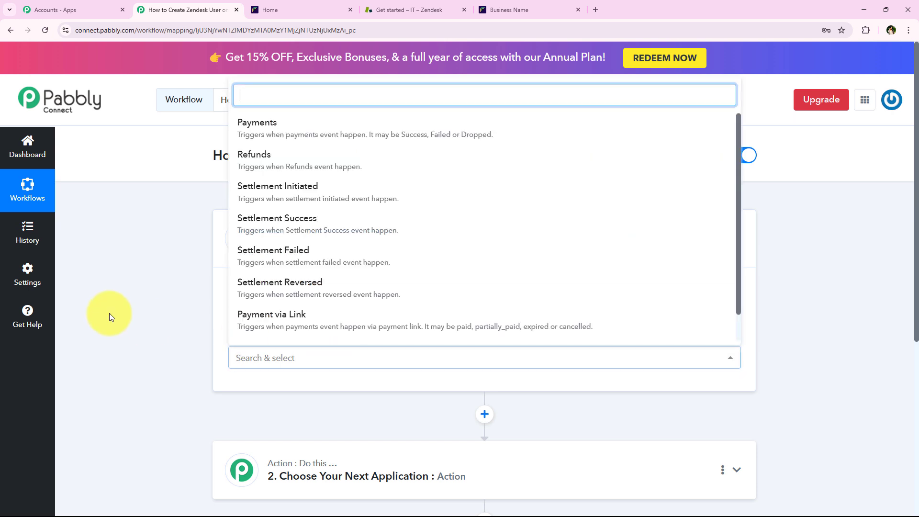
{"action": "scroll", "coordinate": [390, 287], "scroll_direction": "down", "scroll_amount": 1}
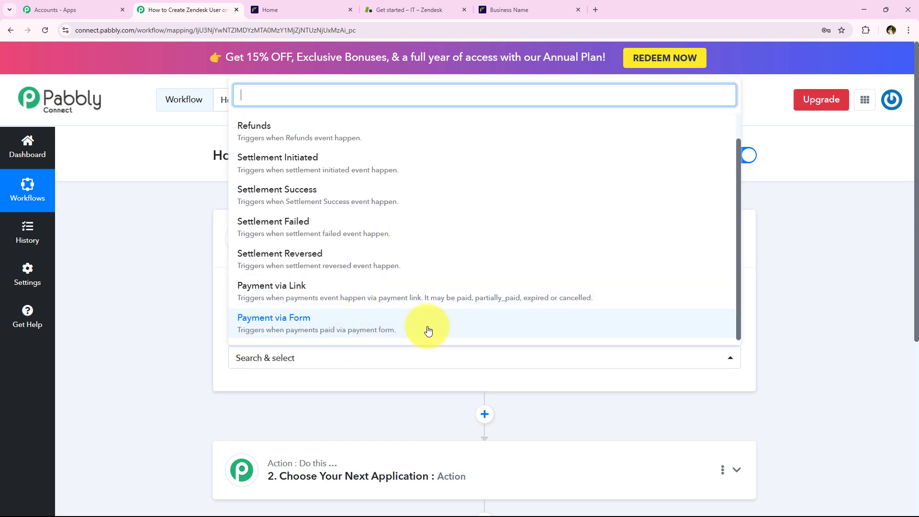
{"action": "left_click", "coordinate": [652, 326]}
- Copy the webhook URL of the Cashfree trigger and review its setup instructions
{"action": "scroll", "coordinate": [286, 378], "scroll_direction": "down", "scroll_amount": 3}
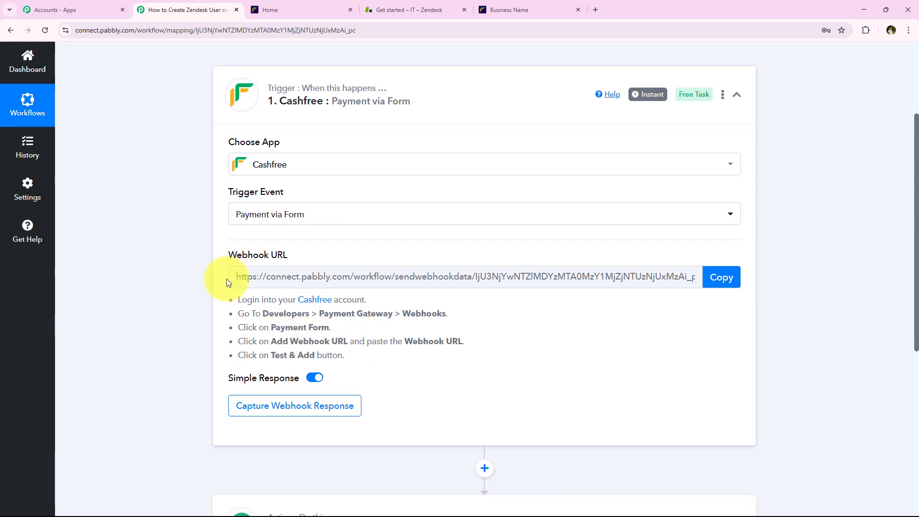
{"action": "left_click_drag", "start_coordinate": [229, 256], "coordinate": [296, 259]}
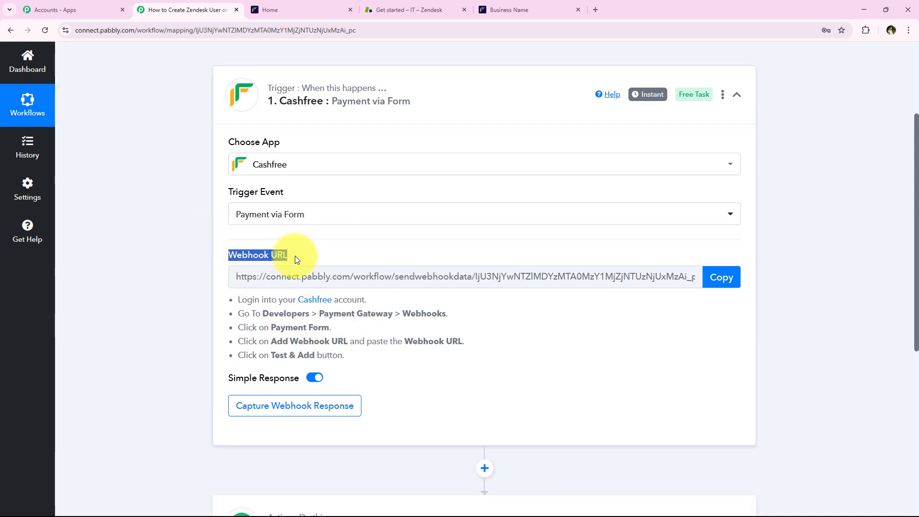
{"action": "scroll", "coordinate": [290, 283], "scroll_direction": "up", "scroll_amount": 1}
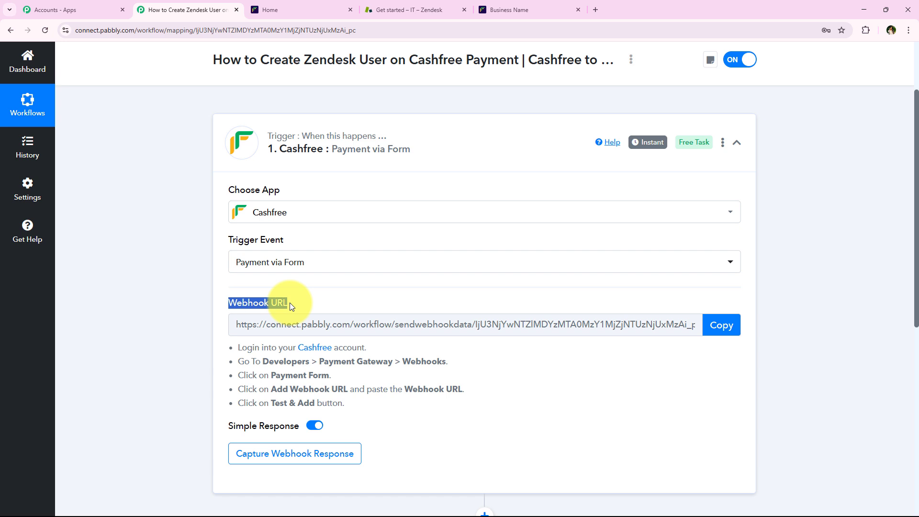
{"action": "left_click", "coordinate": [113, 317]}
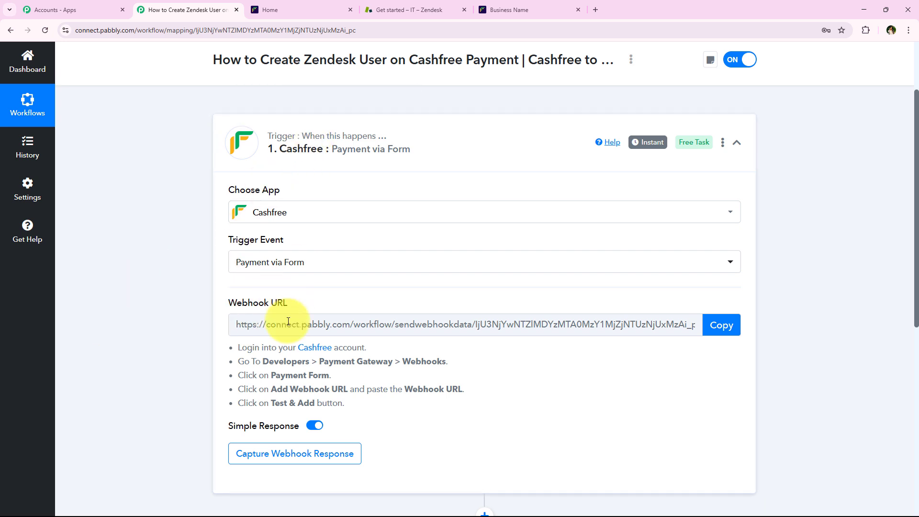
{"action": "left_click", "coordinate": [721, 325]}
{"action": "scroll", "coordinate": [225, 301], "scroll_direction": "down", "scroll_amount": 1}
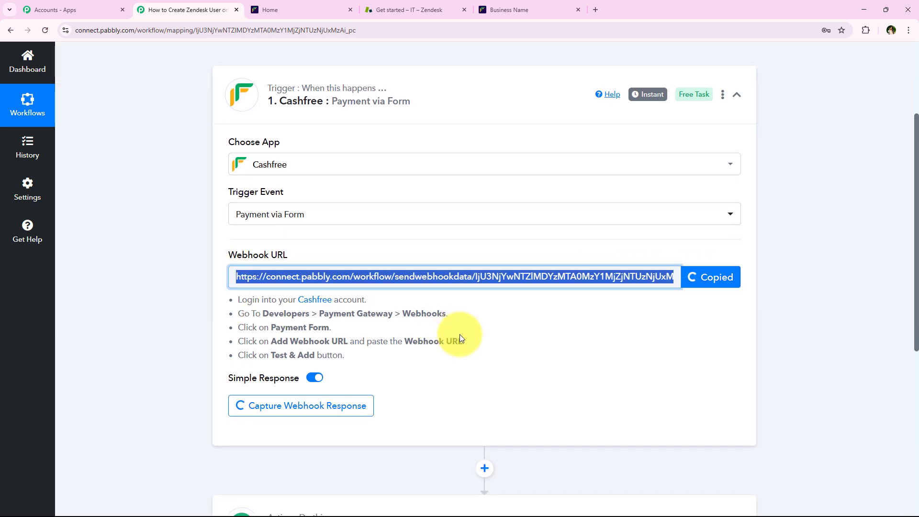
{"action": "left_click_drag", "start_coordinate": [352, 358], "coordinate": [225, 297]}
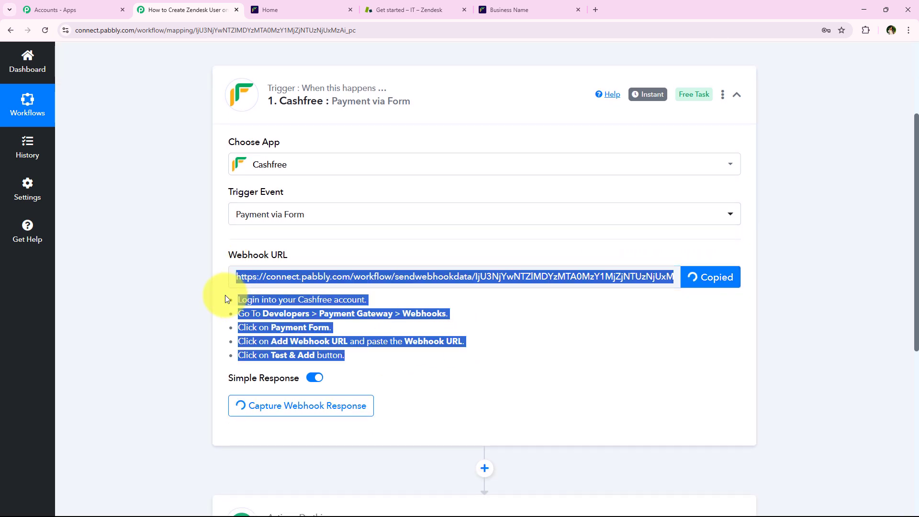
{"action": "left_click", "coordinate": [178, 325]}
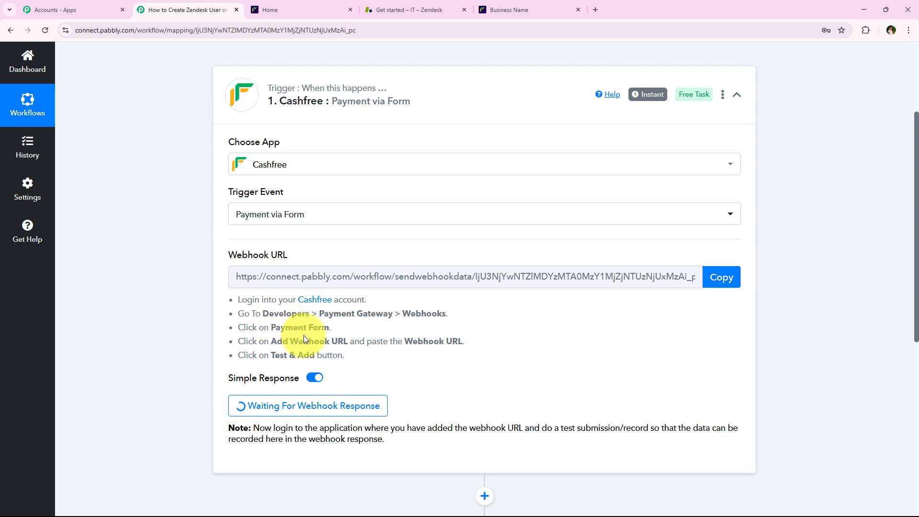
- Switch to the Cashfree dashboard and open the Payment Gateway webhooks page among the developer settings
{"action": "left_click", "coordinate": [268, 8]}
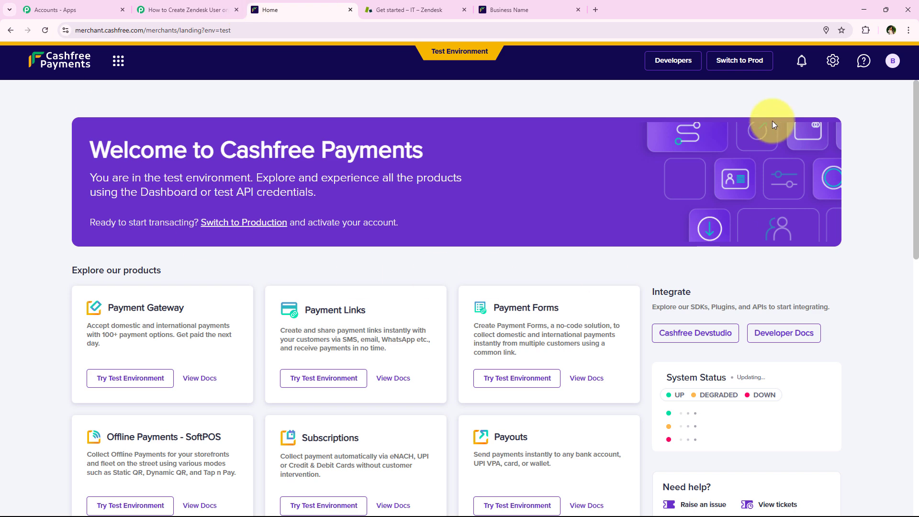
{"action": "left_click", "coordinate": [692, 63]}
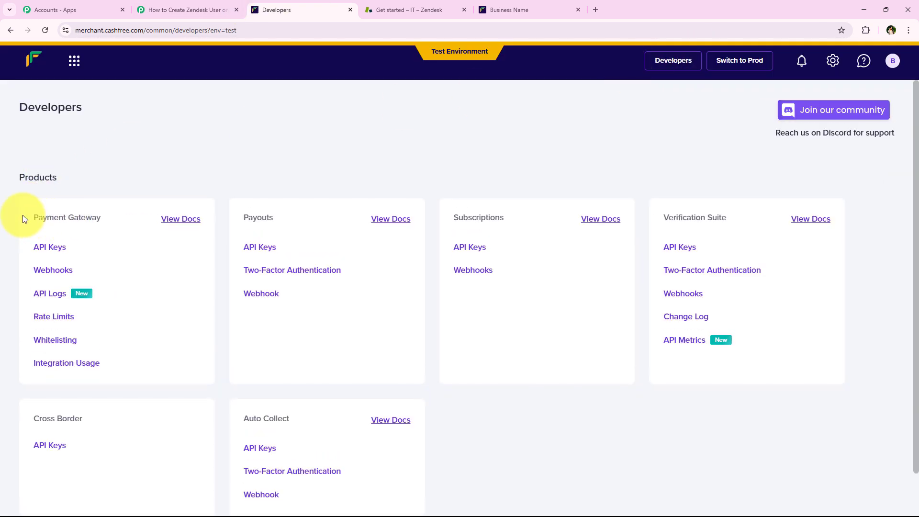
{"action": "left_click_drag", "start_coordinate": [25, 216], "coordinate": [124, 216]}
{"action": "left_click", "coordinate": [48, 272]}
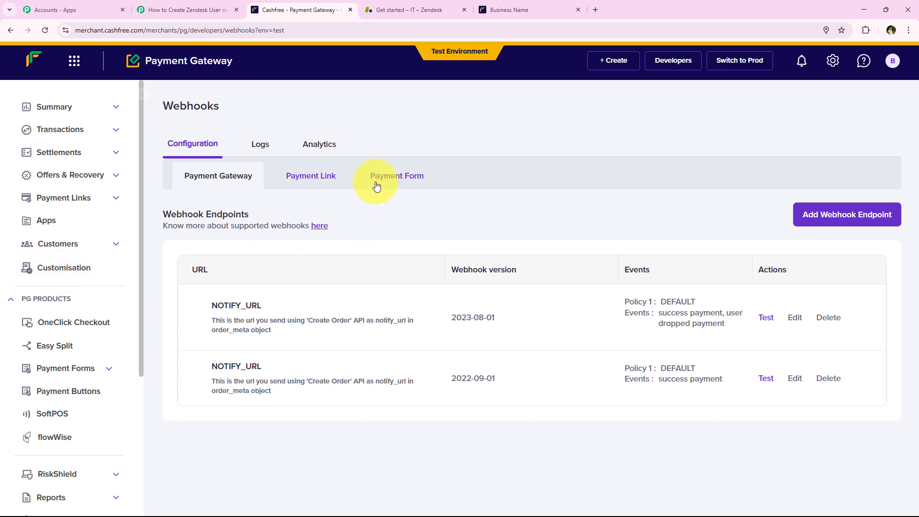
- Add the copied Pabbly webhook URL as a new Payment Form webhook endpoint in Cashfree, testing it on creation
{"action": "left_click", "coordinate": [378, 184]}
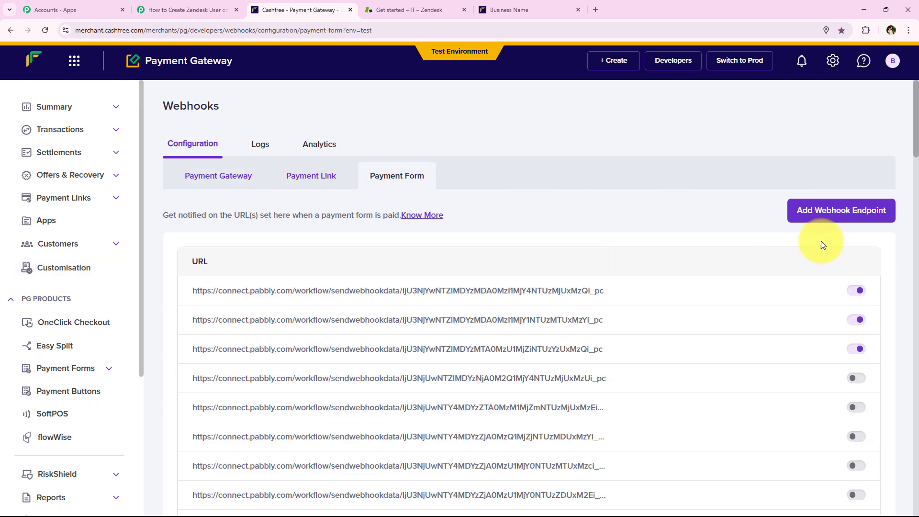
{"action": "left_click", "coordinate": [827, 218]}
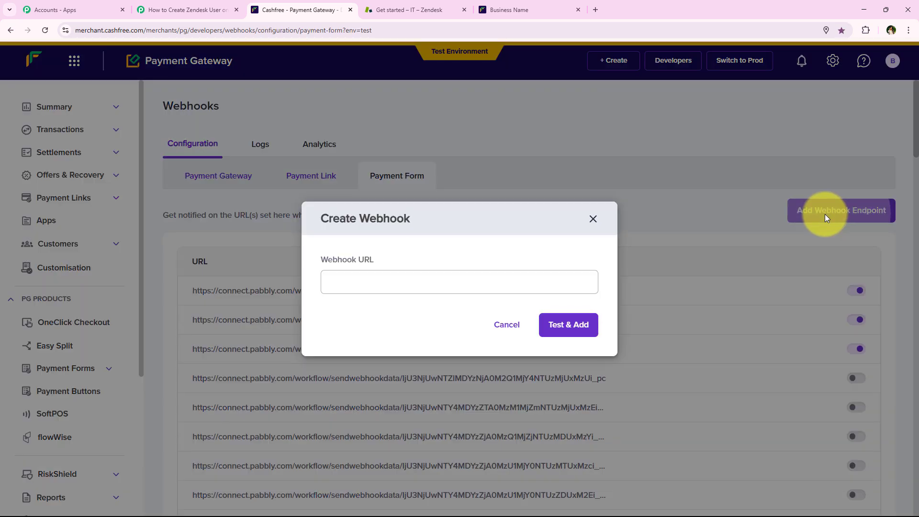
{"action": "left_click", "coordinate": [350, 282]}
{"action": "right_click", "coordinate": [351, 281]}
{"action": "left_click", "coordinate": [418, 368]}
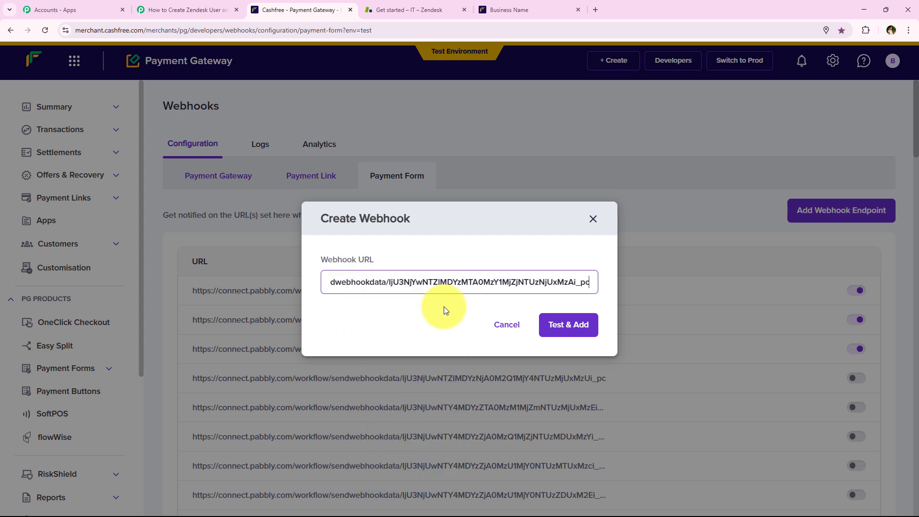
{"action": "left_click", "coordinate": [437, 308]}
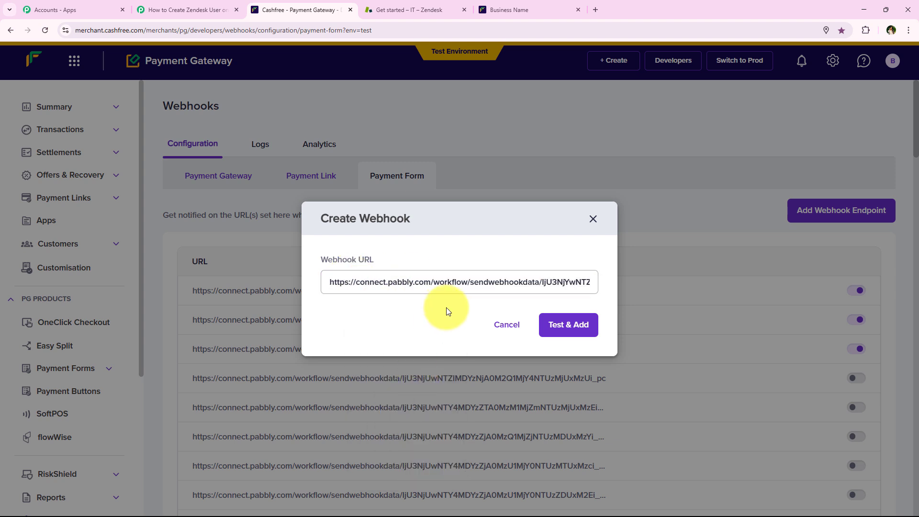
{"action": "left_click", "coordinate": [590, 330]}
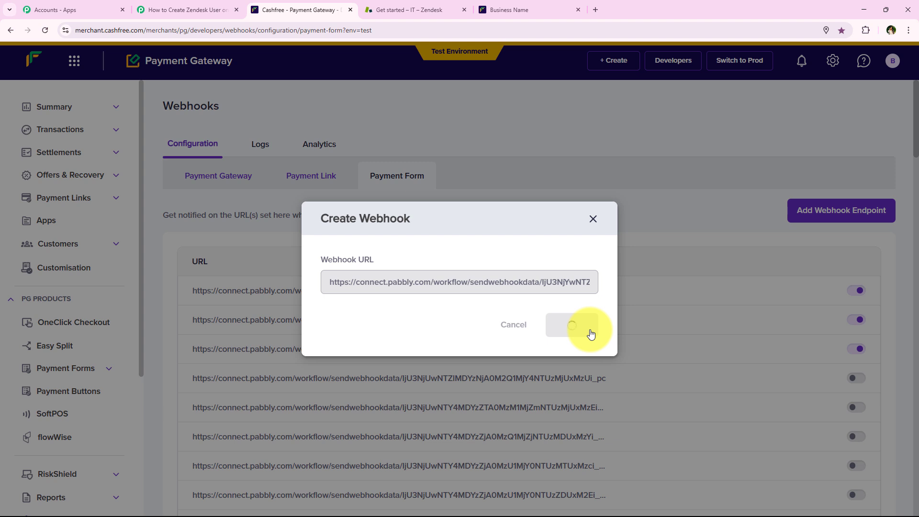
{"action": "left_click", "coordinate": [570, 403]}
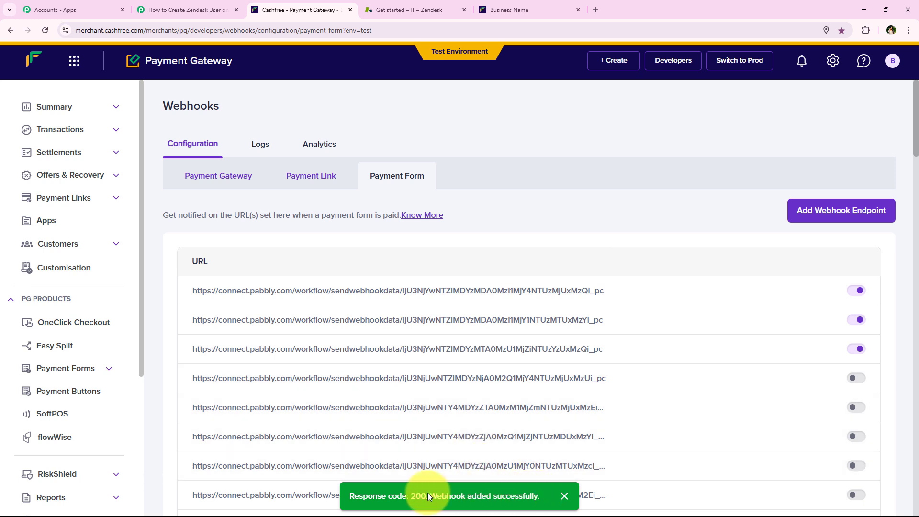
- Switch to the Pabbly Connect workflow and examine the test response received by the Cashfree trigger
{"action": "left_click", "coordinate": [174, 5]}
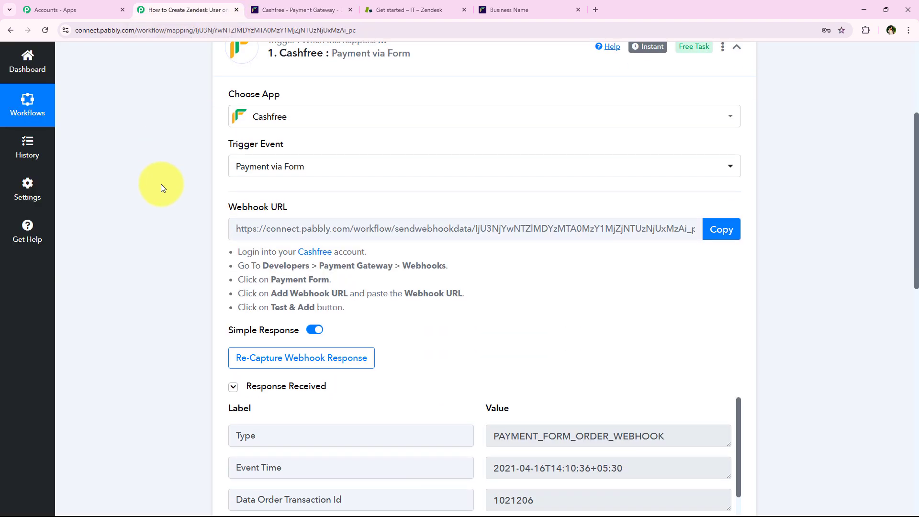
{"action": "scroll", "coordinate": [161, 183], "scroll_direction": "down", "scroll_amount": 5}
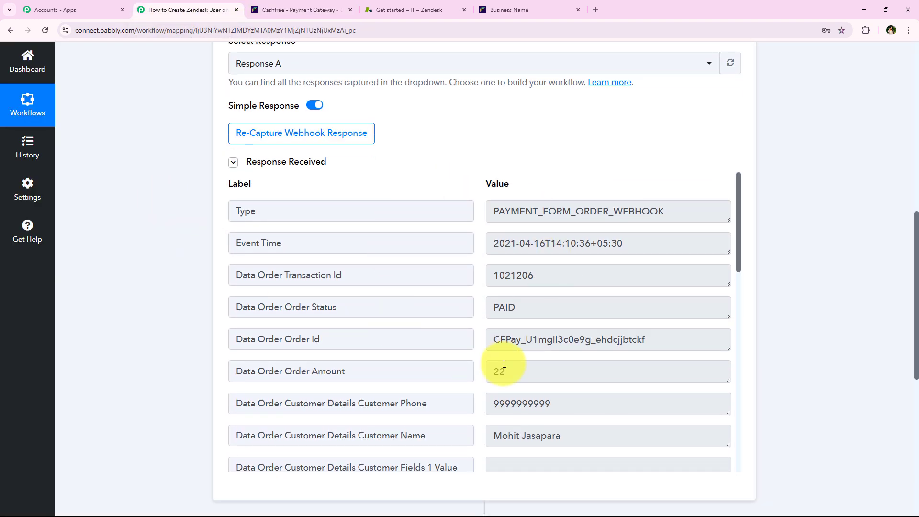
{"action": "scroll", "coordinate": [510, 302], "scroll_direction": "down", "scroll_amount": 2}
{"action": "scroll", "coordinate": [511, 302], "scroll_direction": "down", "scroll_amount": 6}
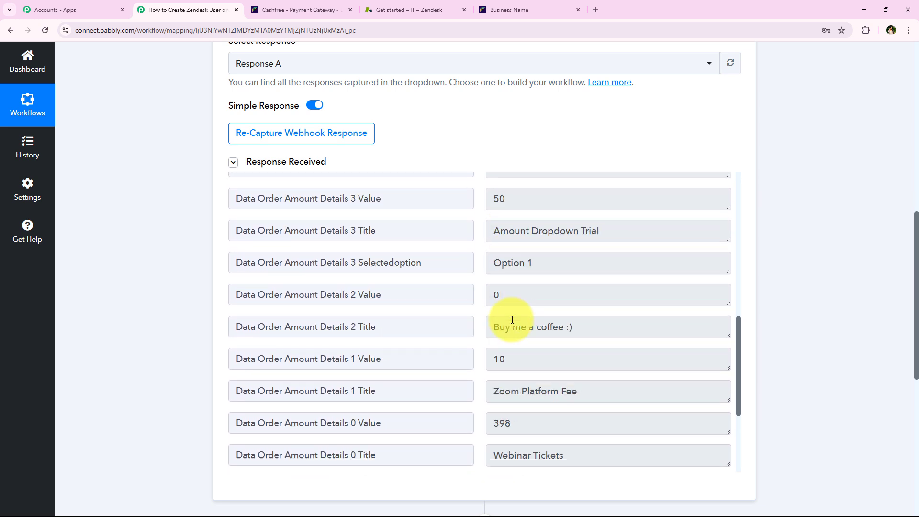
{"action": "scroll", "coordinate": [508, 316], "scroll_direction": "up", "scroll_amount": 3}
{"action": "scroll", "coordinate": [508, 329], "scroll_direction": "up", "scroll_amount": 8}
{"action": "scroll", "coordinate": [142, 335], "scroll_direction": "up", "scroll_amount": 4}
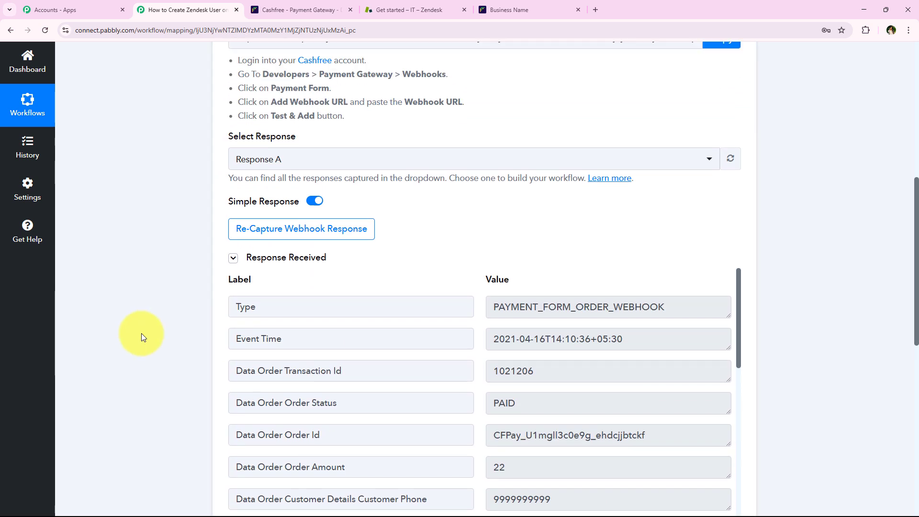
{"action": "scroll", "coordinate": [153, 333], "scroll_direction": "down", "scroll_amount": 4}
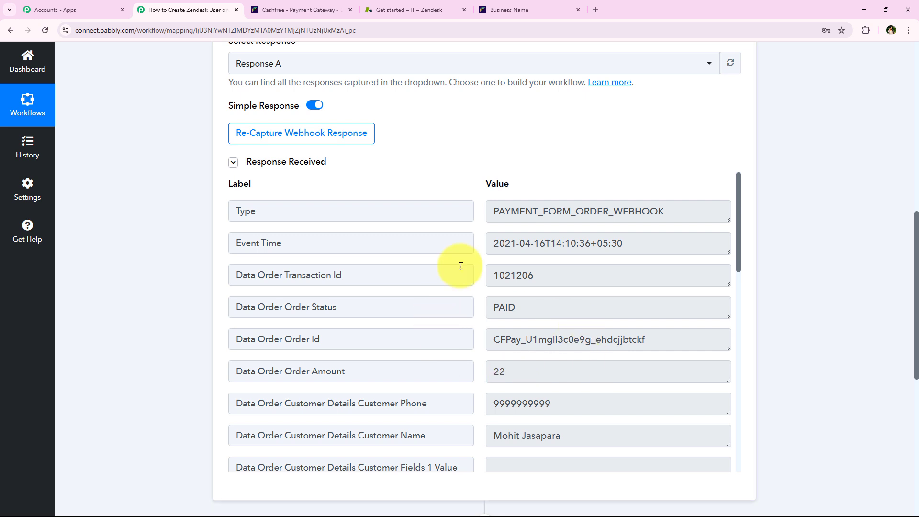
{"action": "scroll", "coordinate": [551, 355], "scroll_direction": "down", "scroll_amount": 12}
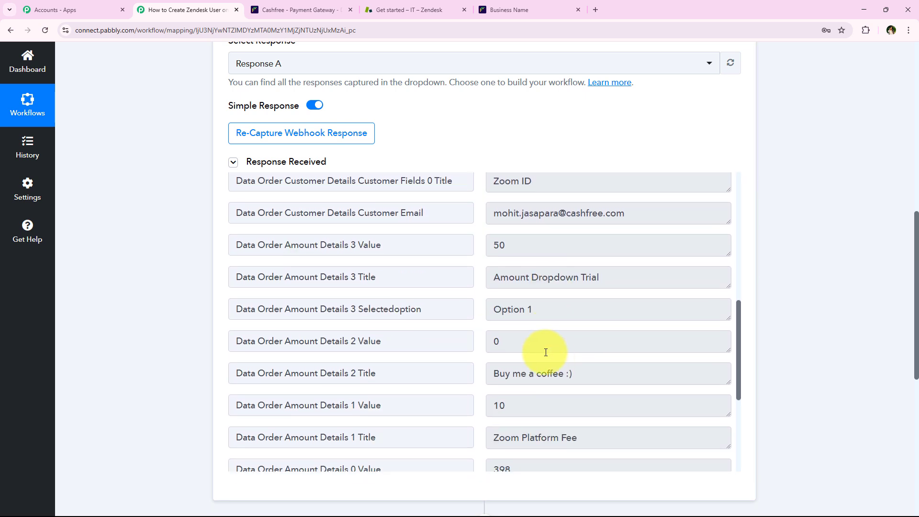
{"action": "scroll", "coordinate": [354, 375], "scroll_direction": "up", "scroll_amount": 4}
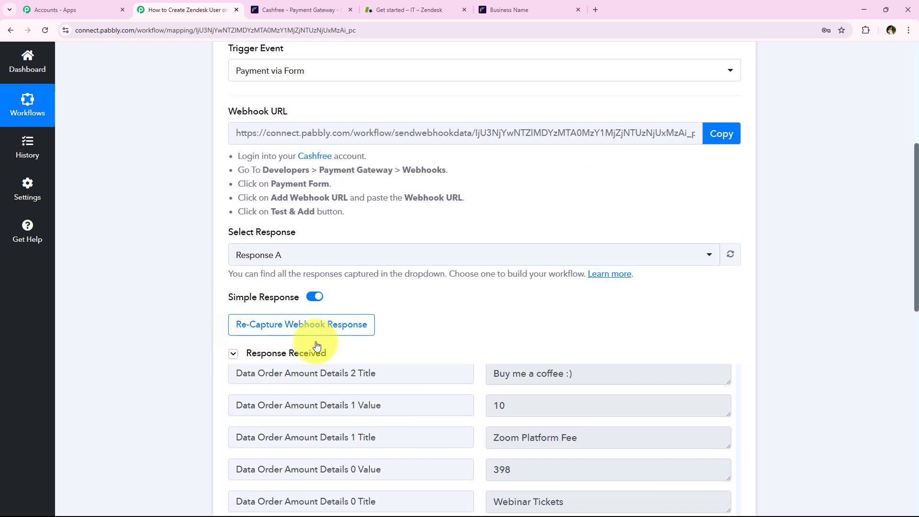
{"action": "scroll", "coordinate": [180, 293], "scroll_direction": "down", "scroll_amount": 1}
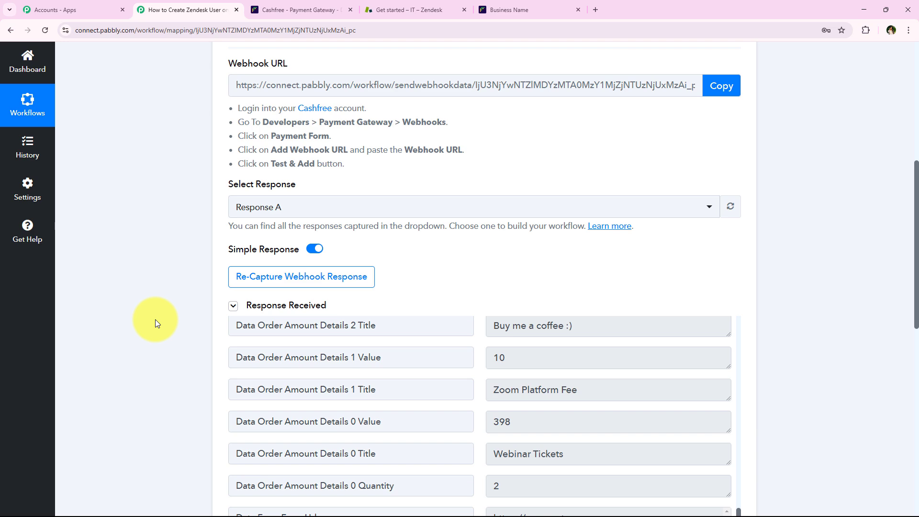
- Start re-capturing the trigger's webhook response and switch to the E-Book on Java Script payment form
{"action": "left_click", "coordinate": [285, 287]}
{"action": "left_click", "coordinate": [421, 343]}
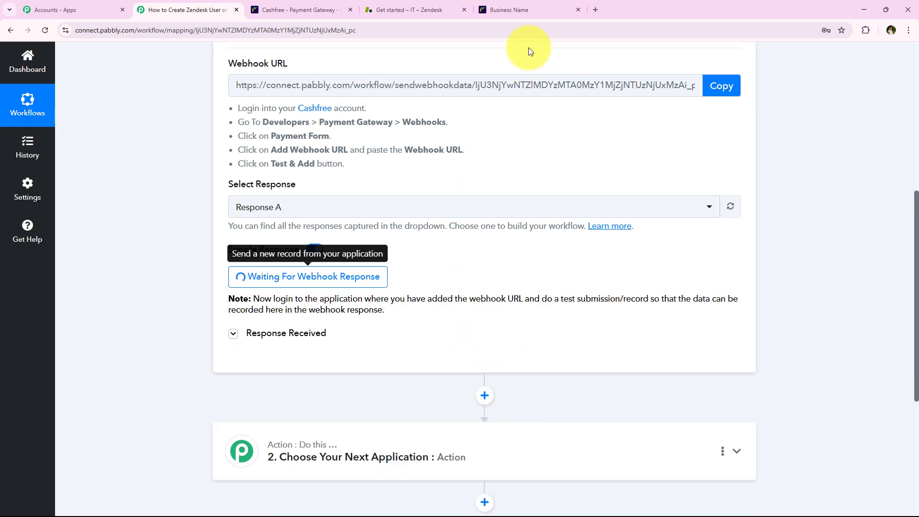
{"action": "left_click", "coordinate": [506, 6]}
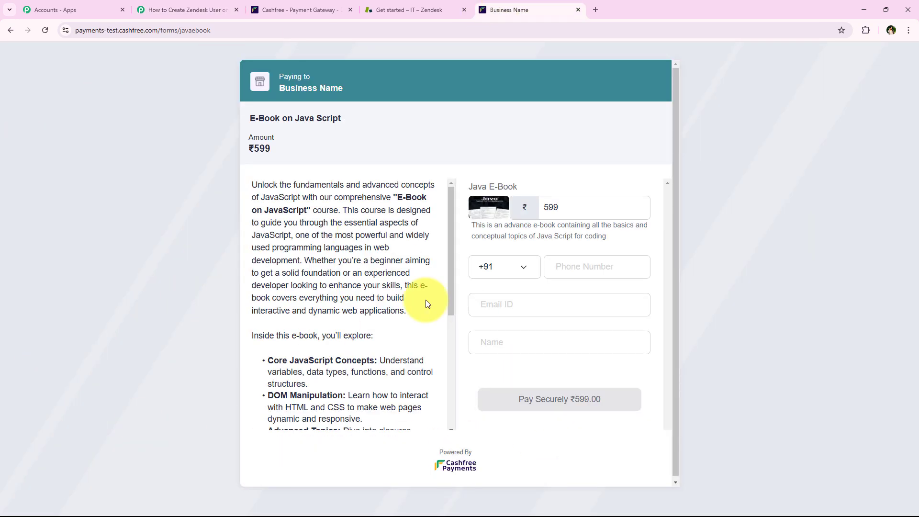
{"action": "scroll", "coordinate": [319, 252], "scroll_direction": "down", "scroll_amount": 5}
{"action": "scroll", "coordinate": [288, 354], "scroll_direction": "up", "scroll_amount": 5}
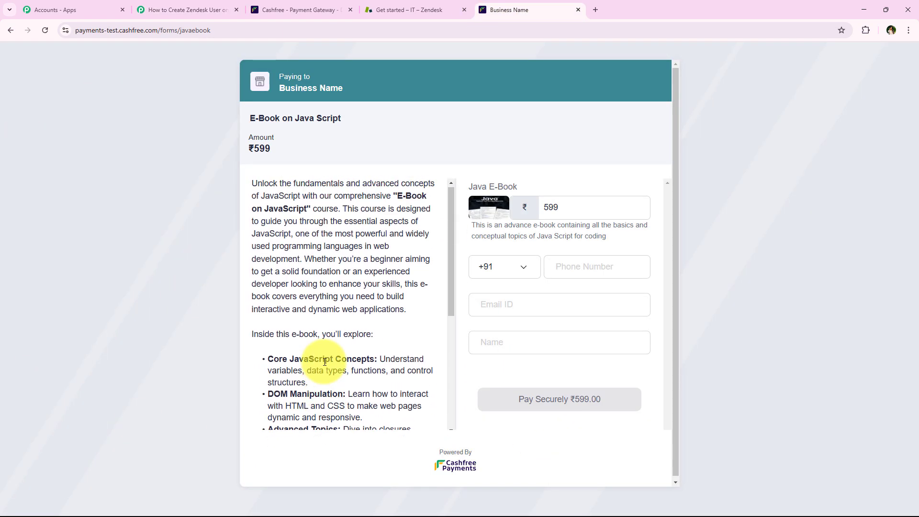
- Fill in the payment form with the customer's phone number, email and name, and continue to checkout for the Java E-Book
{"action": "left_click", "coordinate": [578, 266]}
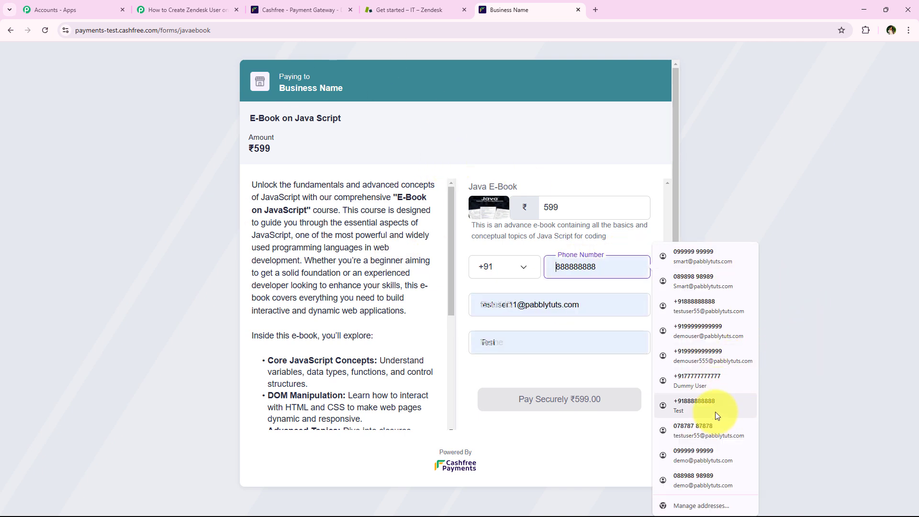
{"action": "left_click", "coordinate": [721, 280]}
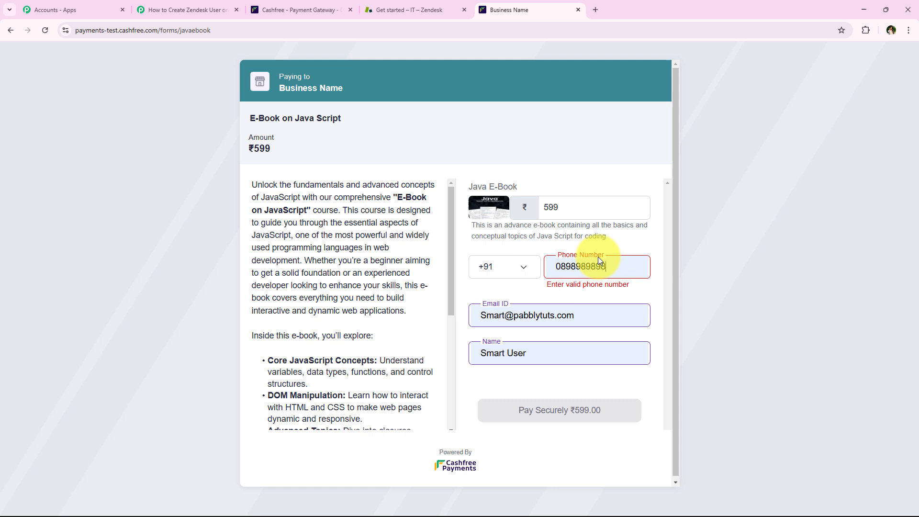
{"action": "left_click", "coordinate": [556, 268]}
{"action": "type", "text": "7"}
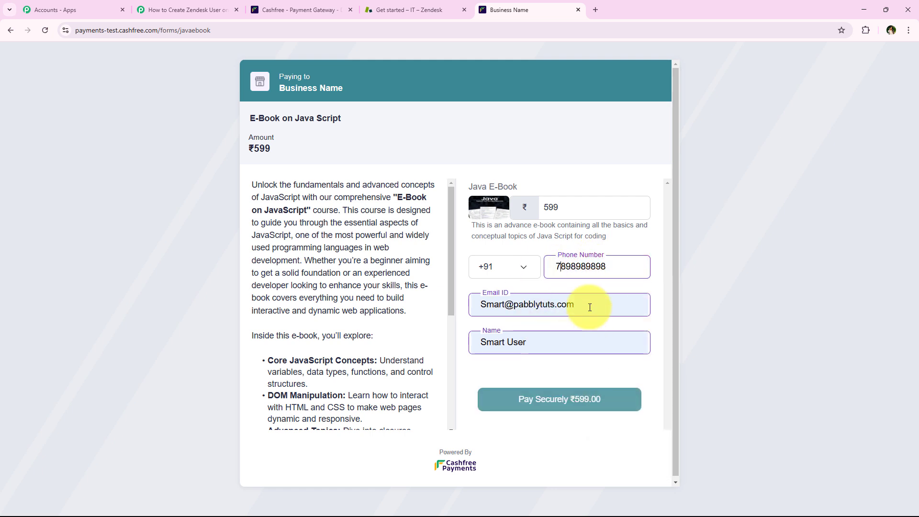
{"action": "left_click_drag", "start_coordinate": [589, 306], "coordinate": [389, 315]}
{"action": "left_click", "coordinate": [578, 318]}
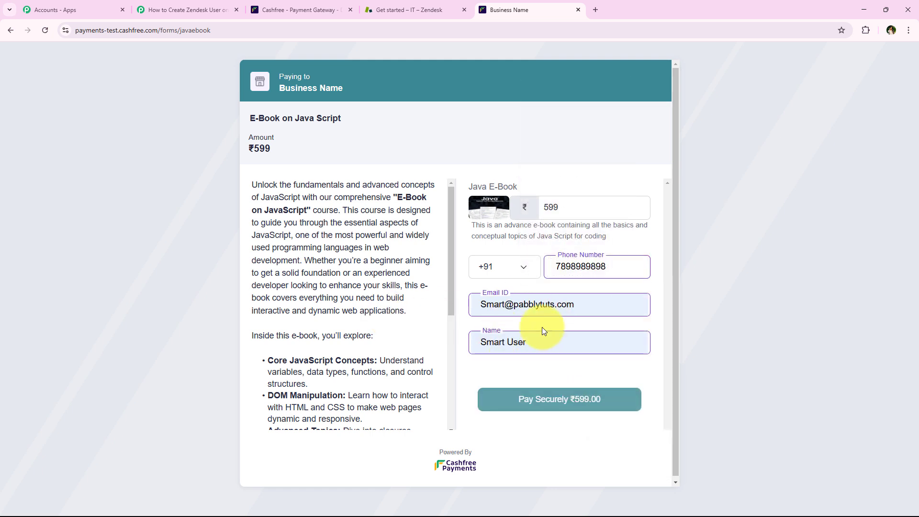
{"action": "left_click", "coordinate": [527, 411]}
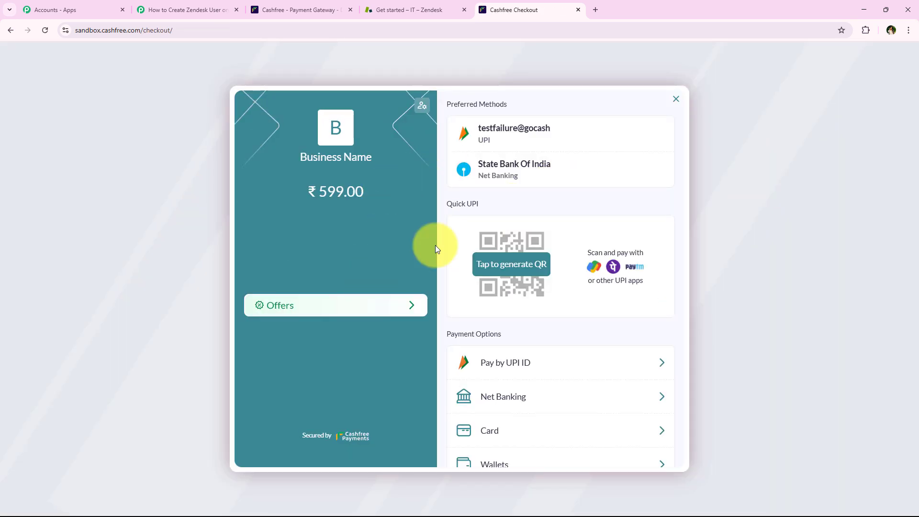
- Pay the order by UPI ID, using the test ID for a successful transaction
{"action": "left_click", "coordinate": [529, 367]}
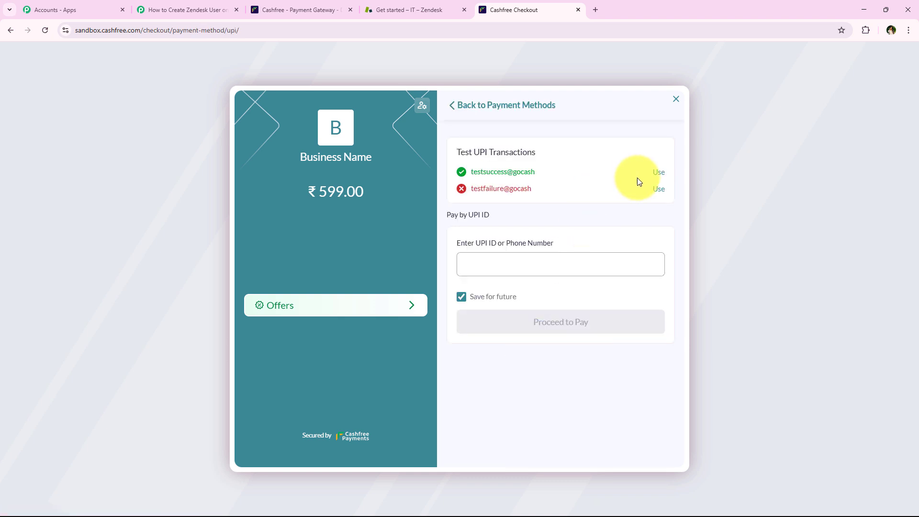
{"action": "left_click", "coordinate": [660, 173]}
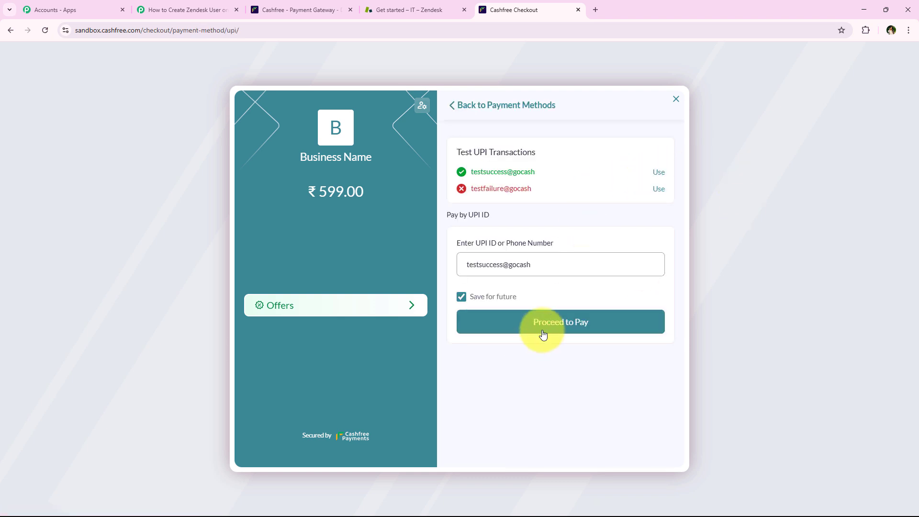
{"action": "left_click", "coordinate": [543, 323]}
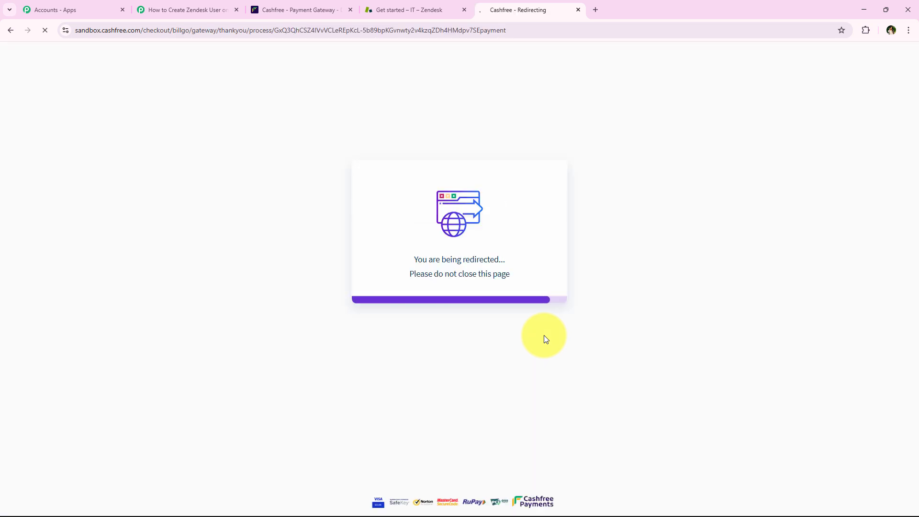
- Review the customer's name, email and phone number in the profile details of the payment receipt
{"action": "scroll", "coordinate": [544, 335], "scroll_direction": "down", "scroll_amount": 2}
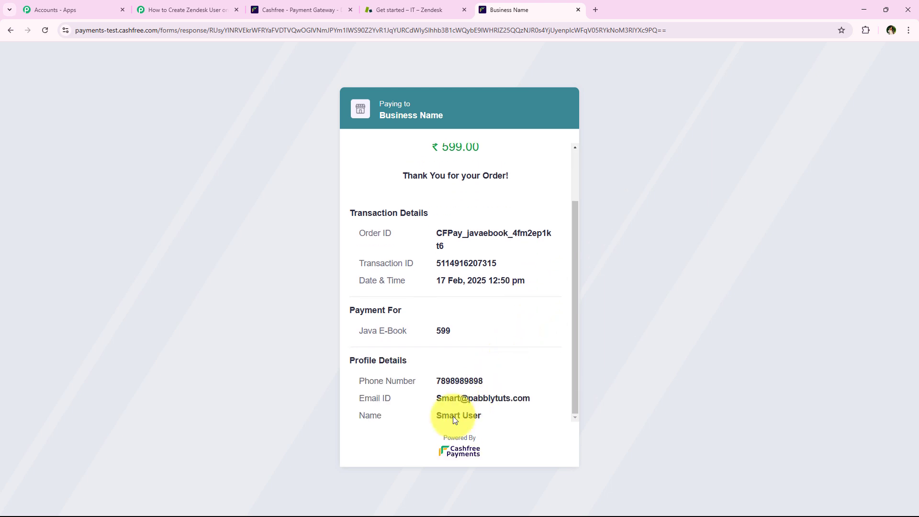
{"action": "left_click_drag", "start_coordinate": [502, 426], "coordinate": [348, 426]}
{"action": "left_click_drag", "start_coordinate": [537, 407], "coordinate": [308, 404]}
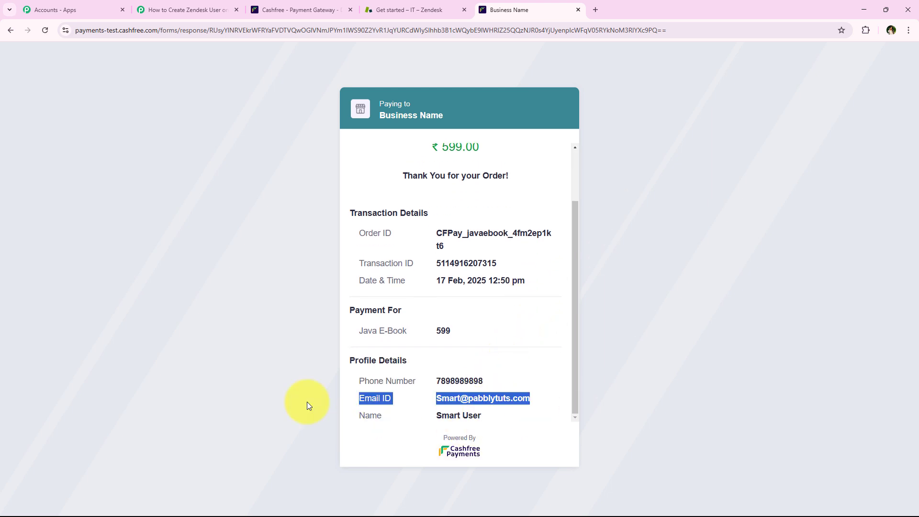
{"action": "left_click_drag", "start_coordinate": [513, 384], "coordinate": [296, 384]}
{"action": "left_click", "coordinate": [454, 356]}
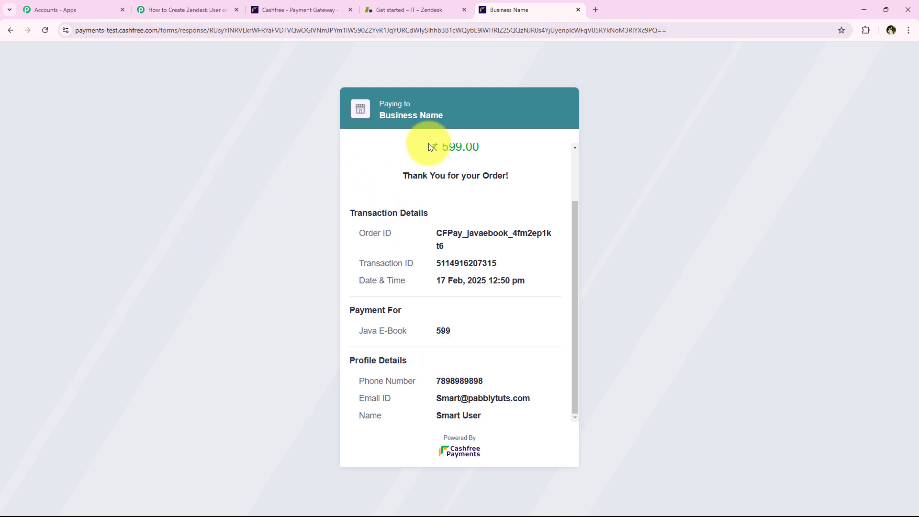
- Return to the Pabbly Connect workflow and check the customer name, email, phone and order details in the newly captured response
{"action": "left_click", "coordinate": [143, 10]}
{"action": "scroll", "coordinate": [145, 180], "scroll_direction": "down", "scroll_amount": 1}
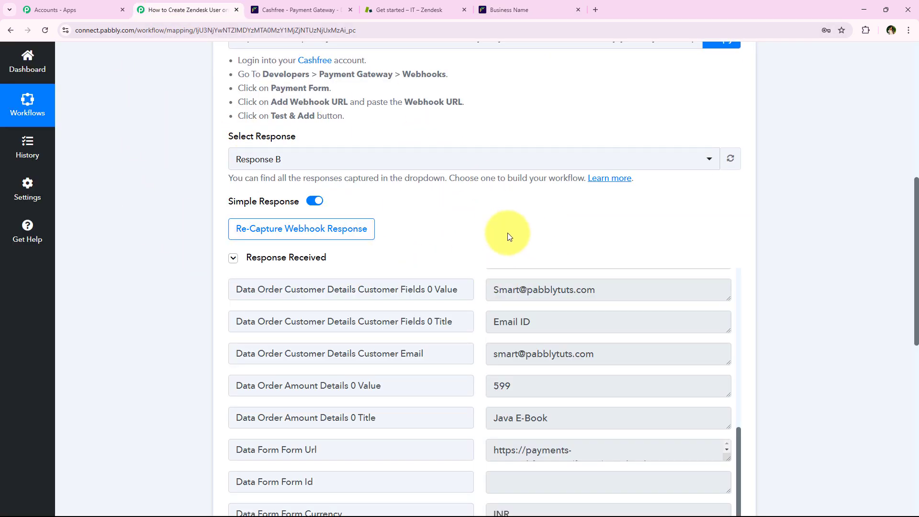
{"action": "scroll", "coordinate": [564, 357], "scroll_direction": "up", "scroll_amount": 6}
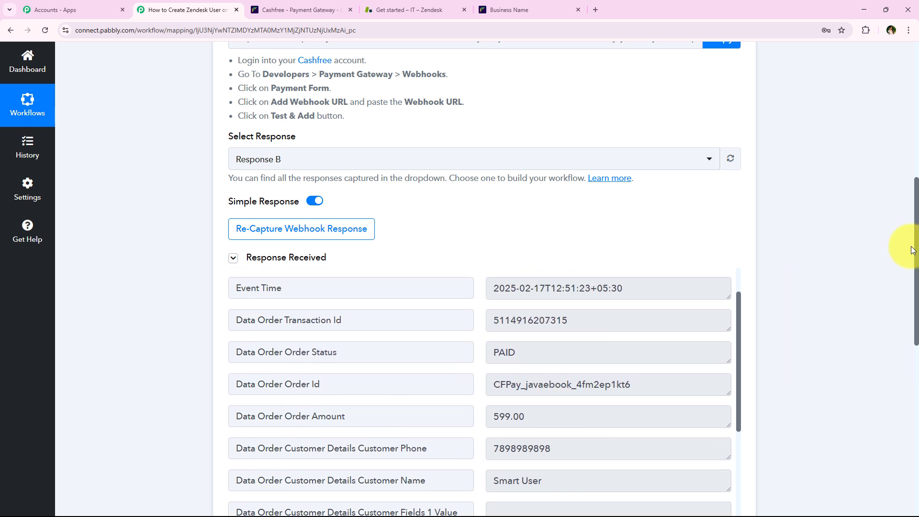
{"action": "scroll", "coordinate": [912, 250], "scroll_direction": "down", "scroll_amount": 4}
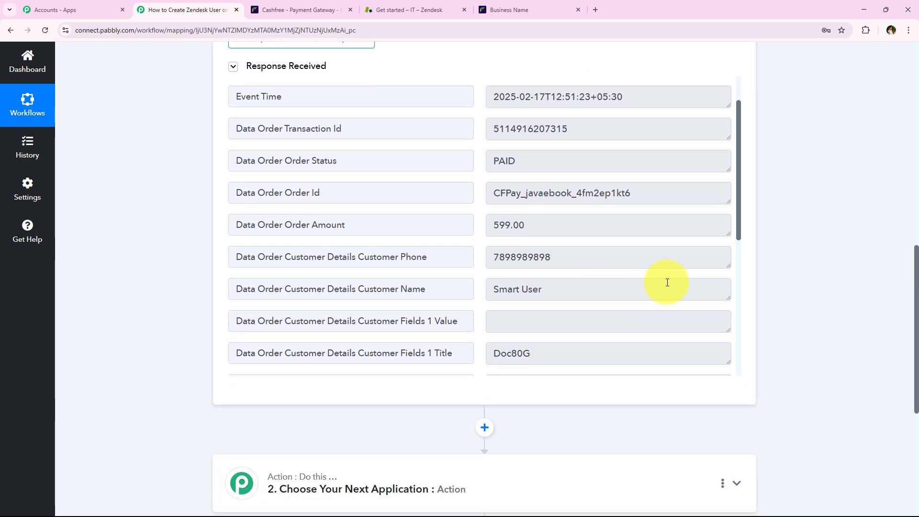
{"action": "left_click_drag", "start_coordinate": [667, 283], "coordinate": [390, 298]}
{"action": "scroll", "coordinate": [472, 240], "scroll_direction": "down", "scroll_amount": 3}
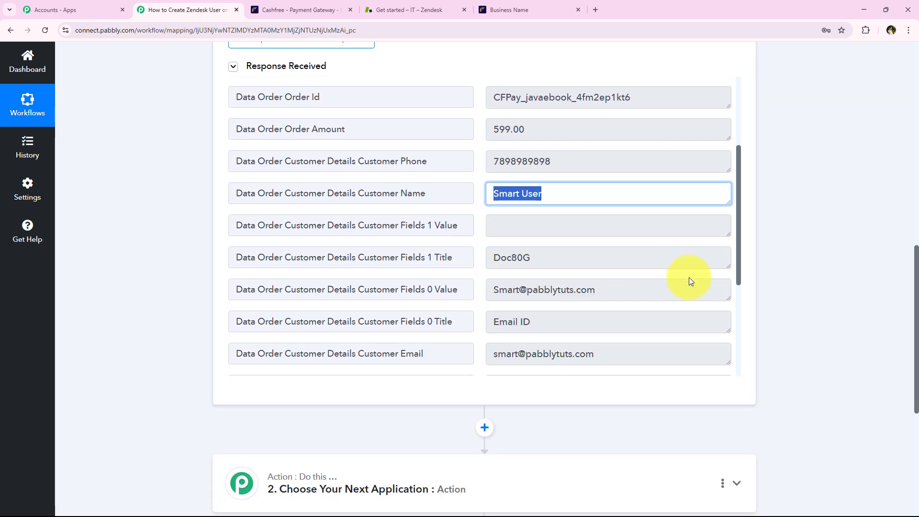
{"action": "left_click_drag", "start_coordinate": [691, 282], "coordinate": [375, 257]}
{"action": "scroll", "coordinate": [537, 257], "scroll_direction": "down", "scroll_amount": 5}
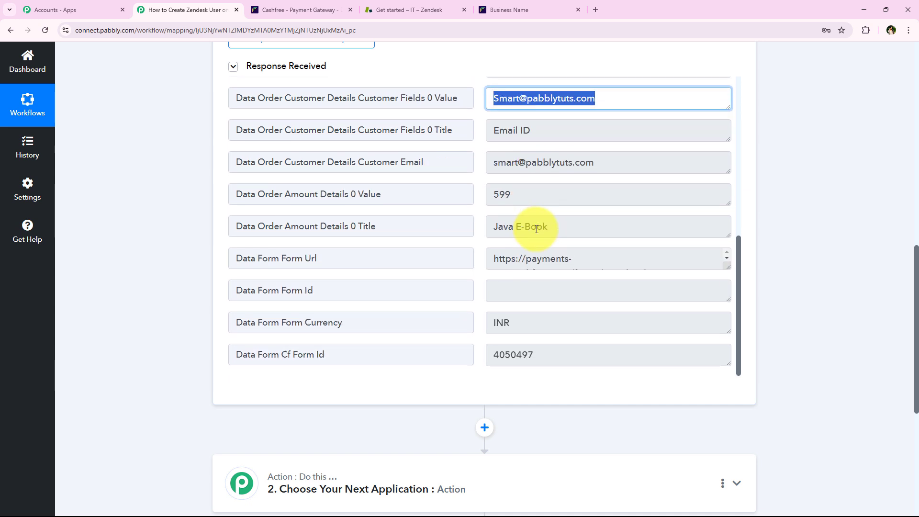
{"action": "scroll", "coordinate": [622, 256], "scroll_direction": "down", "scroll_amount": 4}
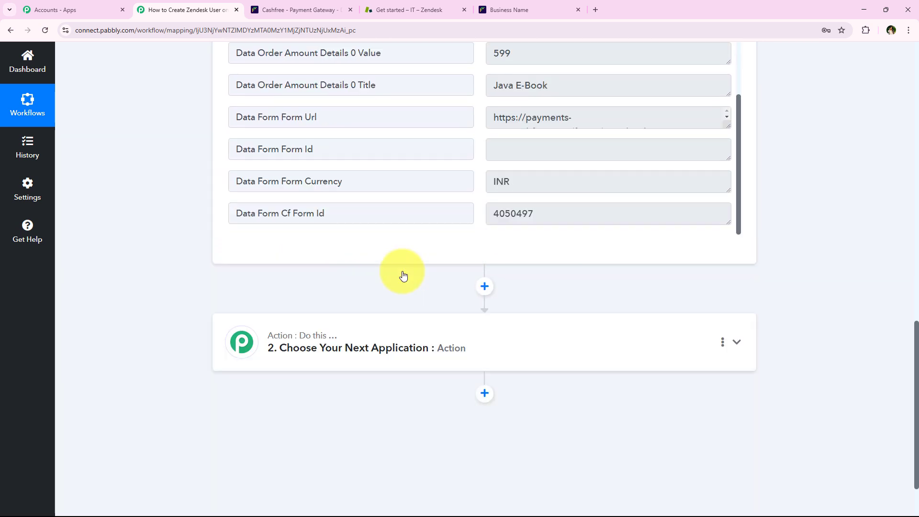
{"action": "scroll", "coordinate": [486, 258], "scroll_direction": "up", "scroll_amount": 10}
{"action": "left_click_drag", "start_coordinate": [585, 303], "coordinate": [293, 308]}
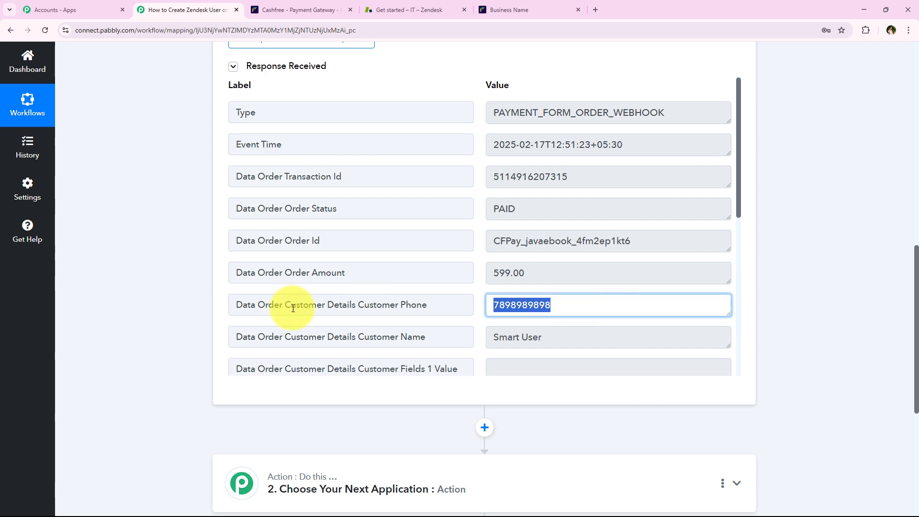
- Collapse the Cashfree Payment via Form trigger step of the workflow
{"action": "scroll", "coordinate": [194, 304], "scroll_direction": "up", "scroll_amount": 3}
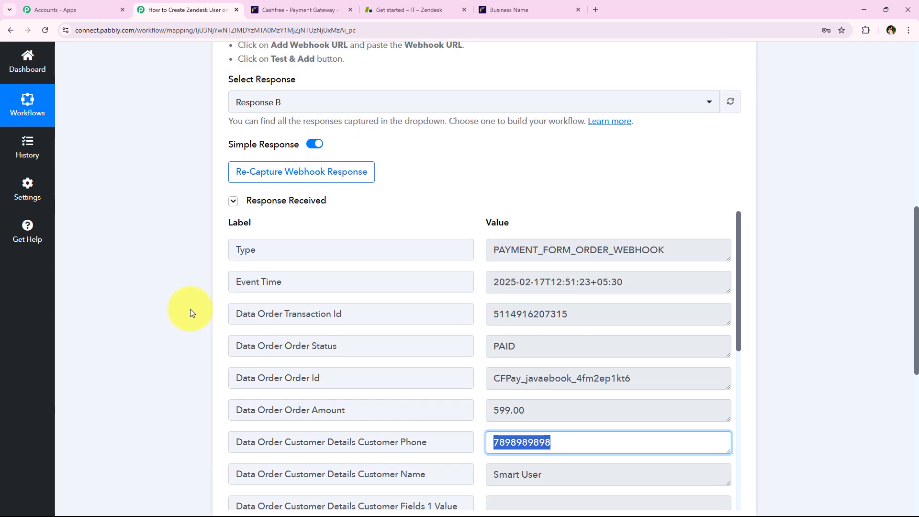
{"action": "scroll", "coordinate": [190, 312], "scroll_direction": "up", "scroll_amount": 10}
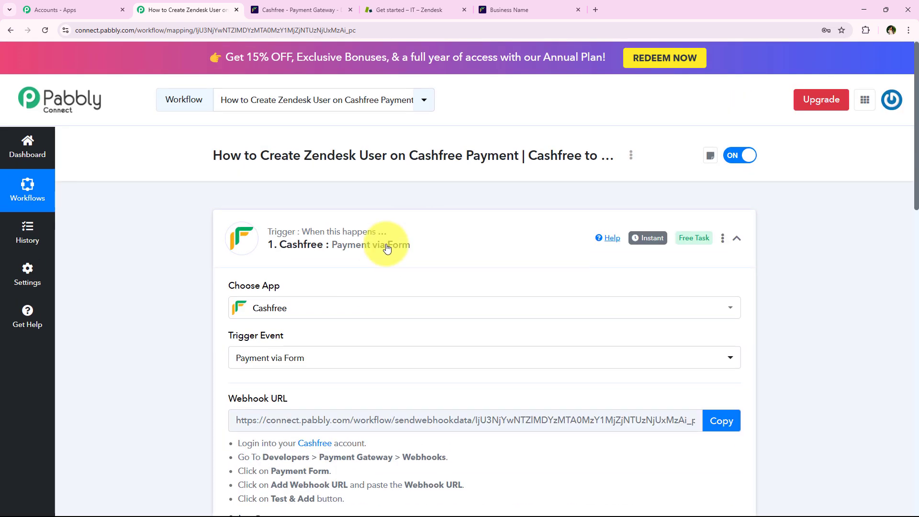
{"action": "left_click", "coordinate": [386, 247]}
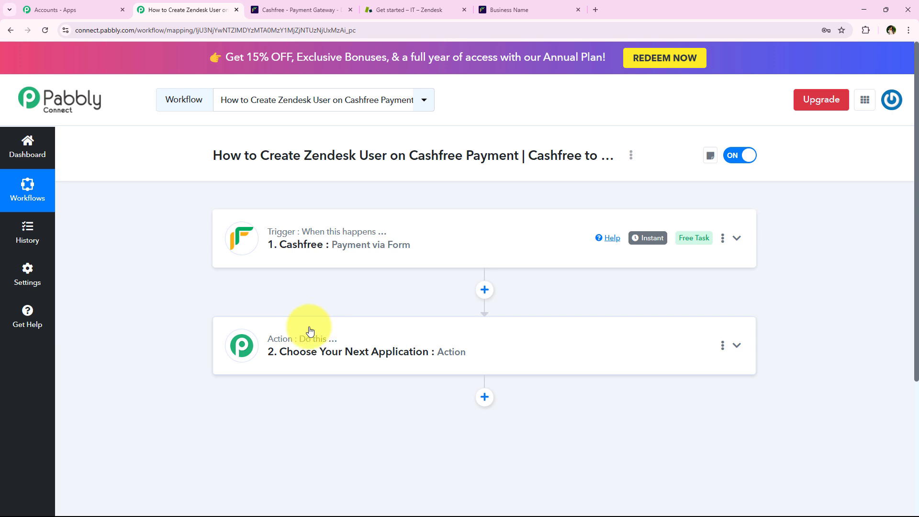
- Choose Zendesk as the application for the workflow's action step
{"action": "left_click_drag", "start_coordinate": [258, 154], "coordinate": [517, 156]}
{"action": "left_click", "coordinate": [295, 359]}
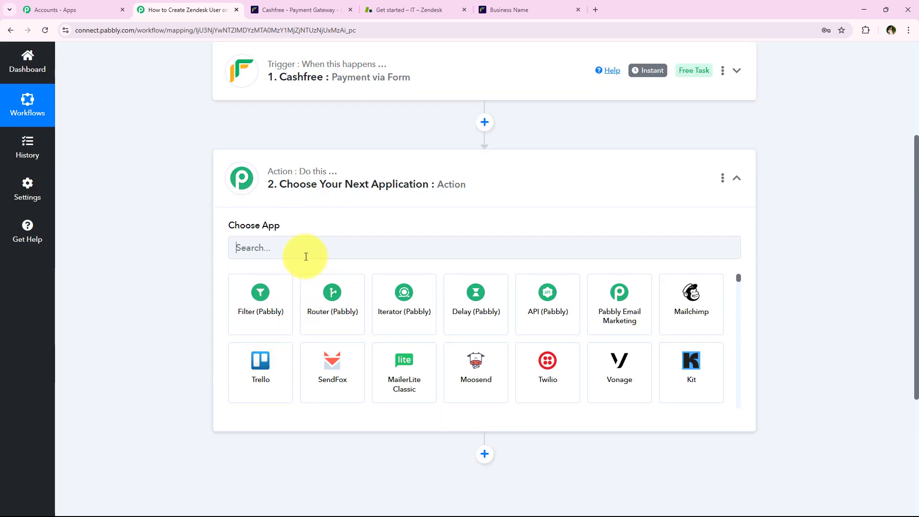
{"action": "left_click", "coordinate": [306, 257]}
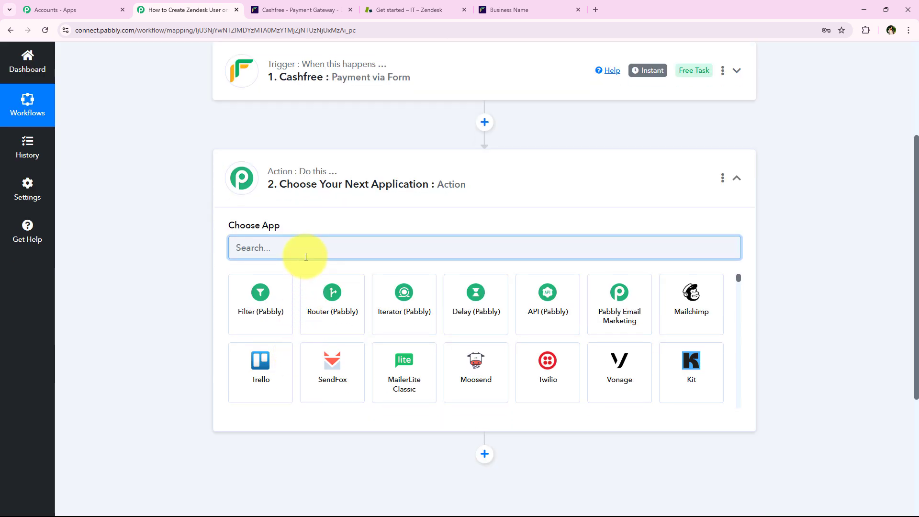
{"action": "type", "text": "Zenf"}
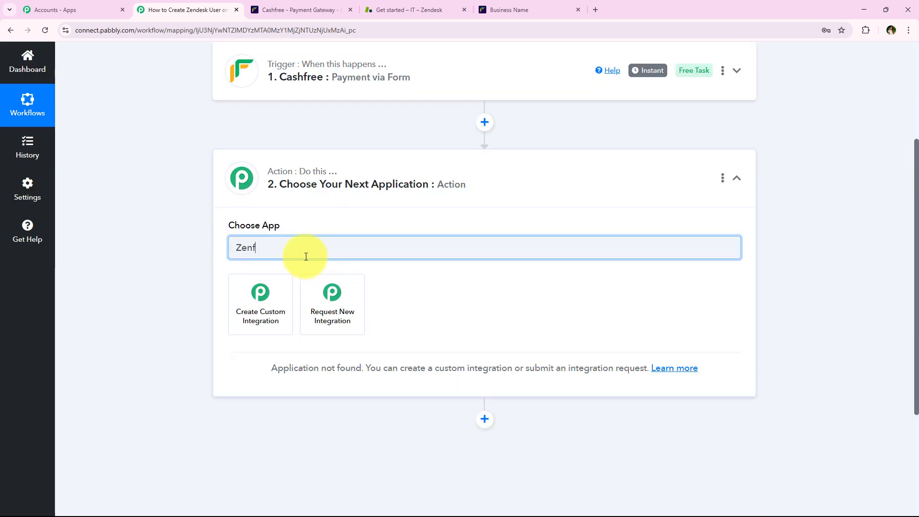
{"action": "key", "text": "BackSpace"}
{"action": "type", "text": "de"}
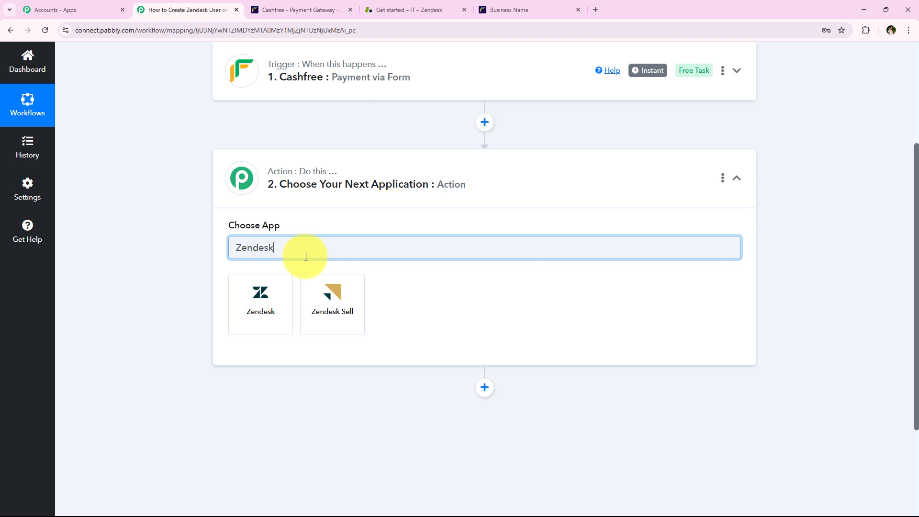
{"action": "type", "text": "sk"}
{"action": "left_click", "coordinate": [275, 283]}
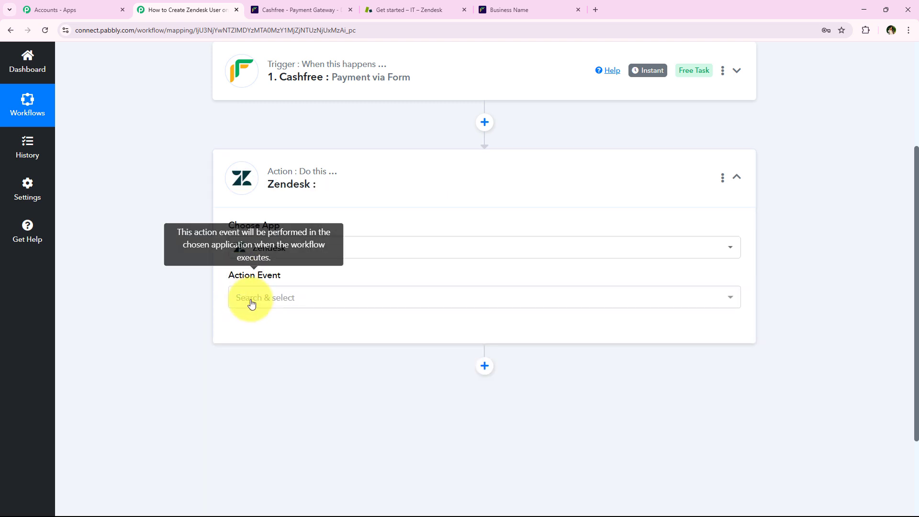
- Set the Zendesk action event to Create User
{"action": "left_click", "coordinate": [251, 304]}
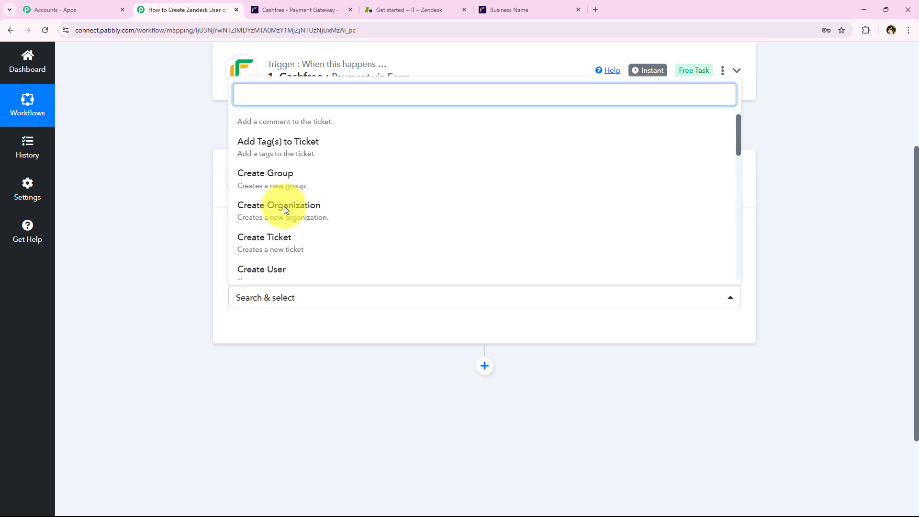
{"action": "scroll", "coordinate": [284, 206], "scroll_direction": "down", "scroll_amount": 2}
{"action": "left_click", "coordinate": [267, 199]}
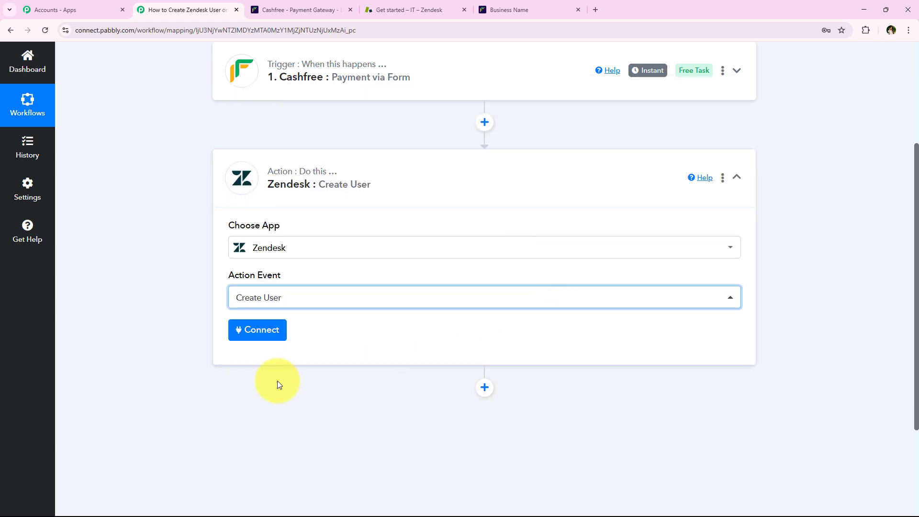
- Start connecting the Zendesk account and choose to add a new connection instead of an existing one
{"action": "left_click", "coordinate": [263, 333]}
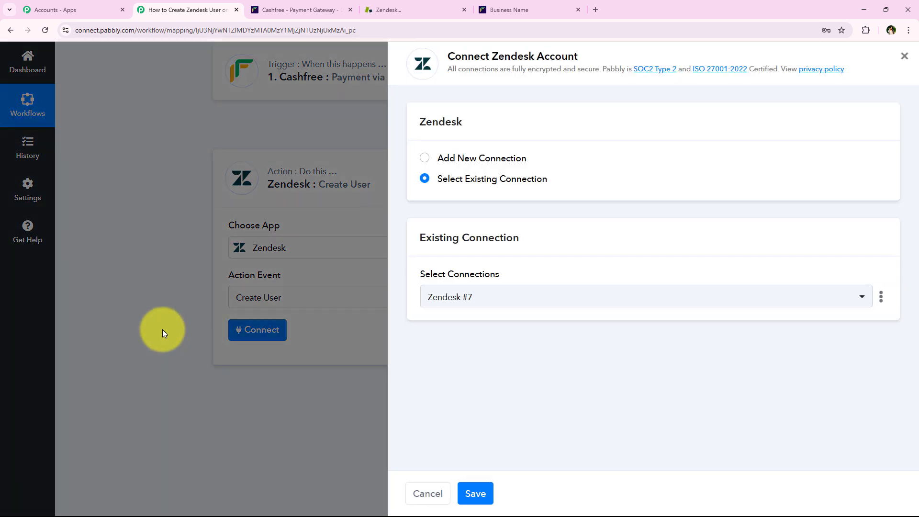
{"action": "left_click", "coordinate": [502, 161]}
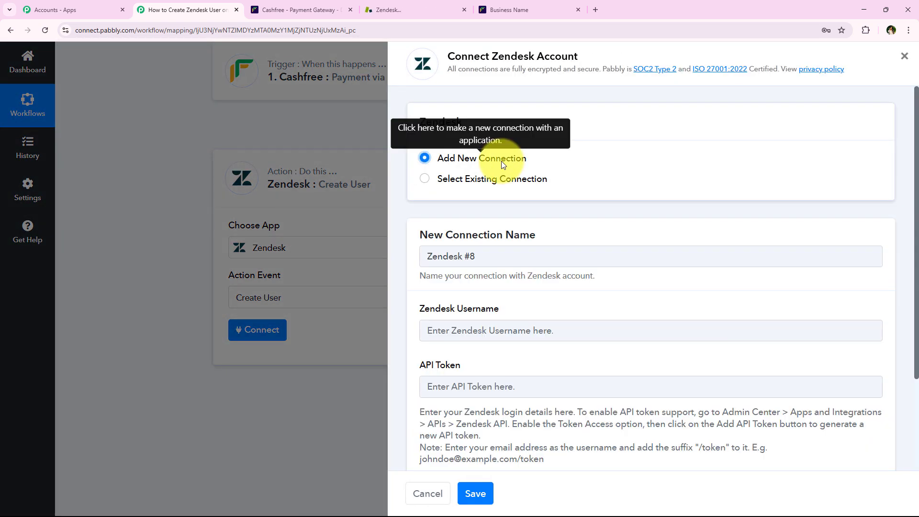
{"action": "left_click", "coordinate": [490, 178]}
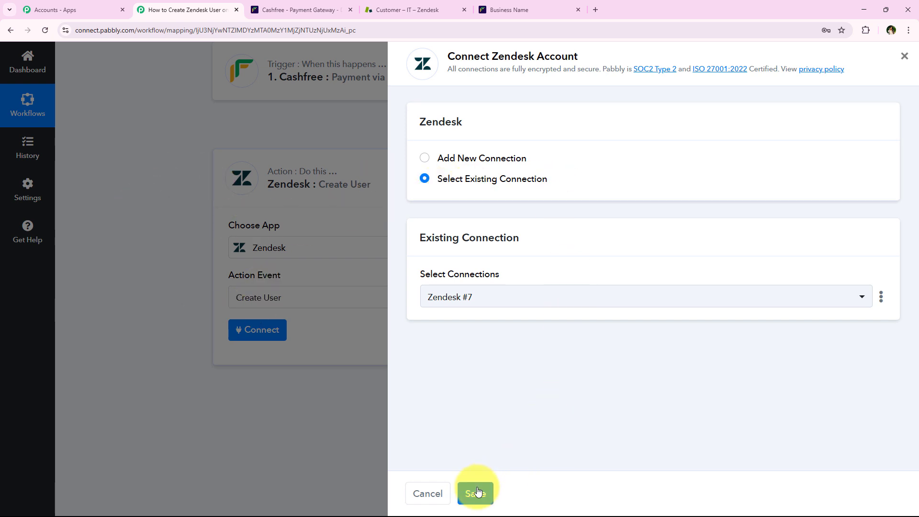
{"action": "left_click", "coordinate": [472, 157]}
{"action": "scroll", "coordinate": [524, 363], "scroll_direction": "down", "scroll_amount": 2}
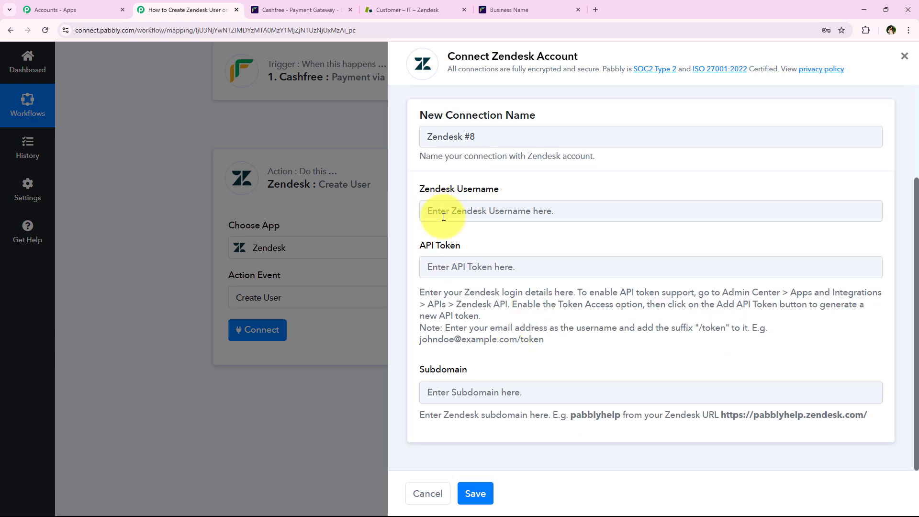
- Examine the Zendesk Username, API Token and Subdomain requirements and the note on the username format
{"action": "left_click_drag", "start_coordinate": [419, 189], "coordinate": [509, 188]}
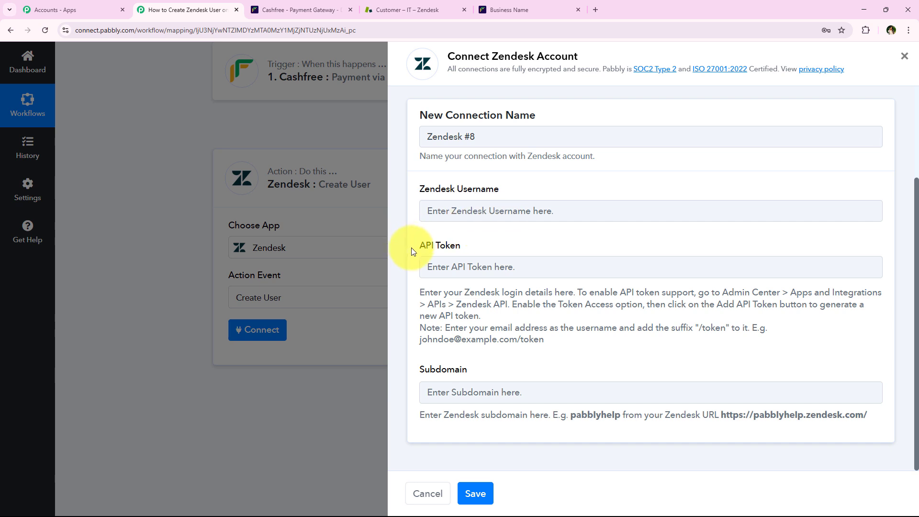
{"action": "left_click_drag", "start_coordinate": [405, 245], "coordinate": [501, 246]}
{"action": "left_click_drag", "start_coordinate": [423, 369], "coordinate": [524, 370]}
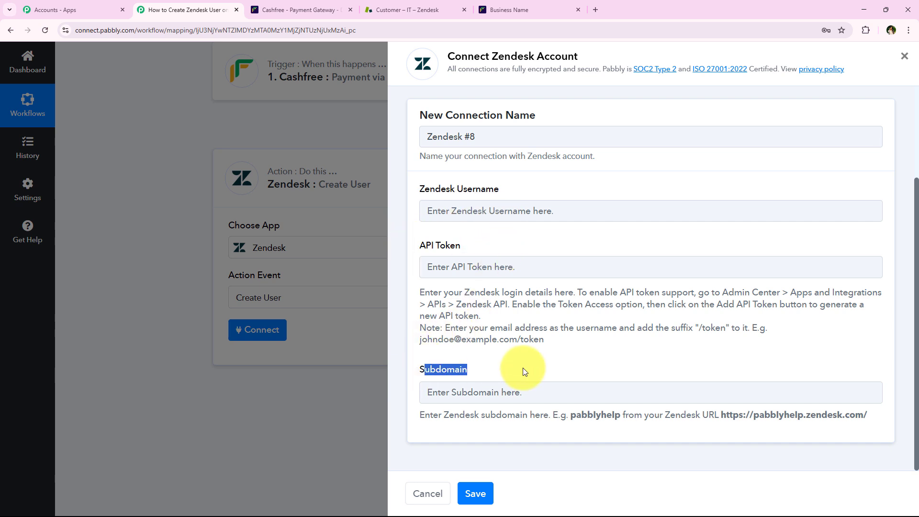
{"action": "left_click", "coordinate": [523, 368]}
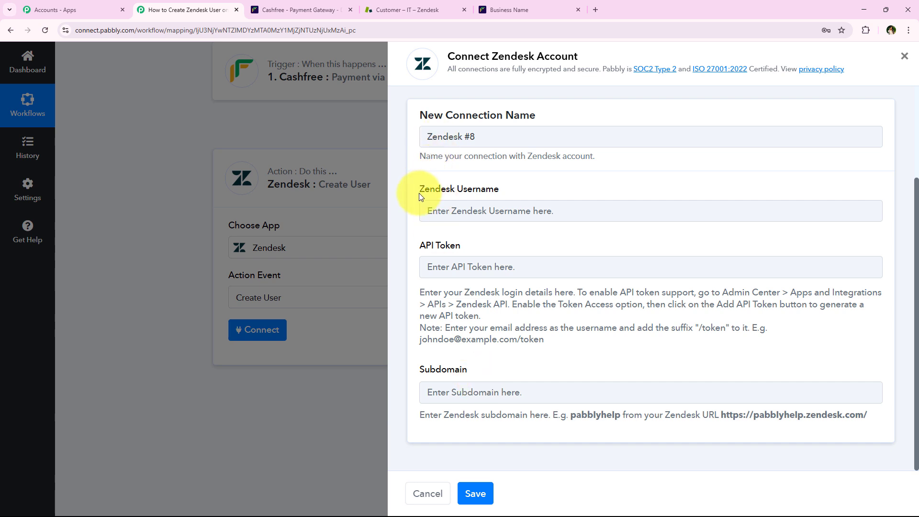
{"action": "left_click_drag", "start_coordinate": [418, 190], "coordinate": [521, 189]}
{"action": "left_click", "coordinate": [521, 193]}
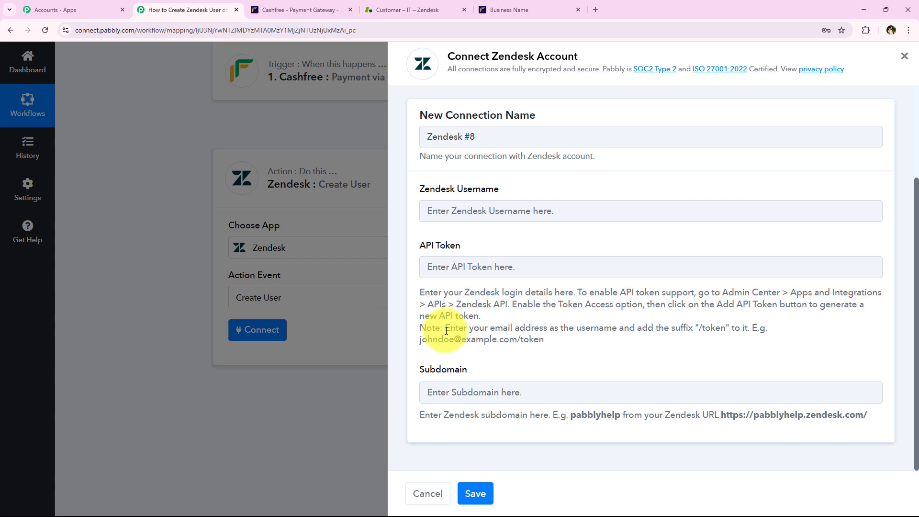
{"action": "left_click_drag", "start_coordinate": [446, 331], "coordinate": [731, 328]}
{"action": "left_click_drag", "start_coordinate": [420, 339], "coordinate": [560, 343]}
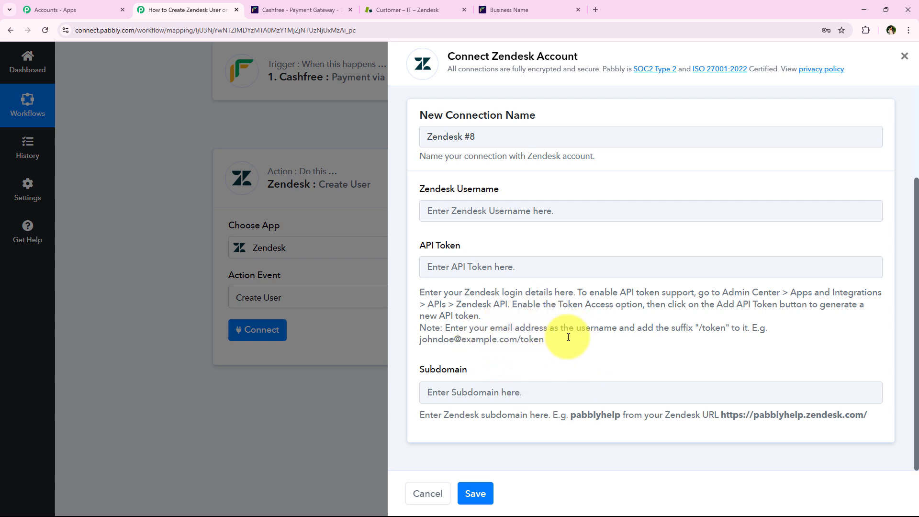
- Switch to Zendesk, view the signed-in account's profile and copy its primary email address
{"action": "left_click", "coordinate": [406, 3]}
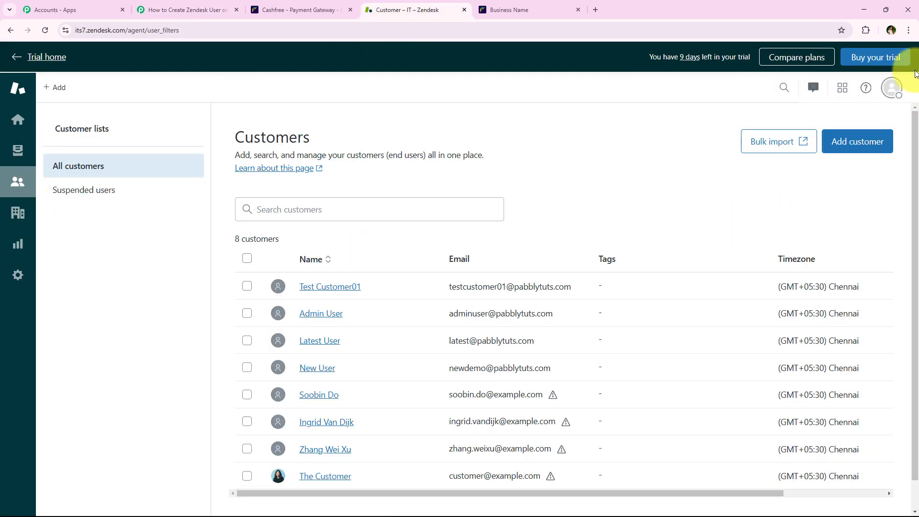
{"action": "left_click", "coordinate": [892, 86]}
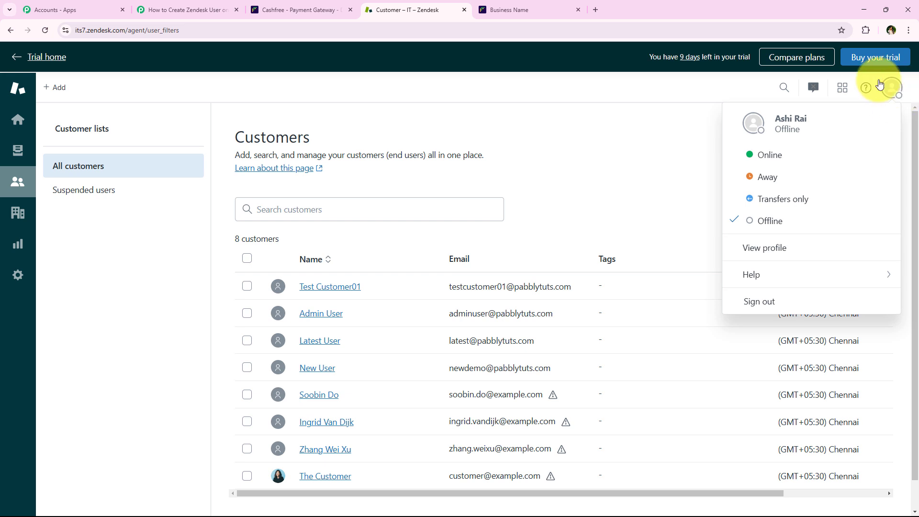
{"action": "left_click", "coordinate": [790, 248]}
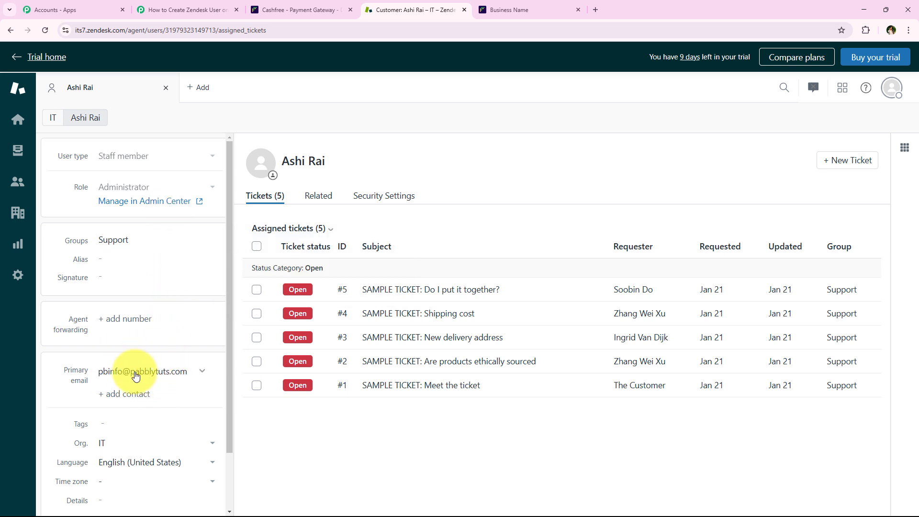
{"action": "left_click", "coordinate": [191, 373]}
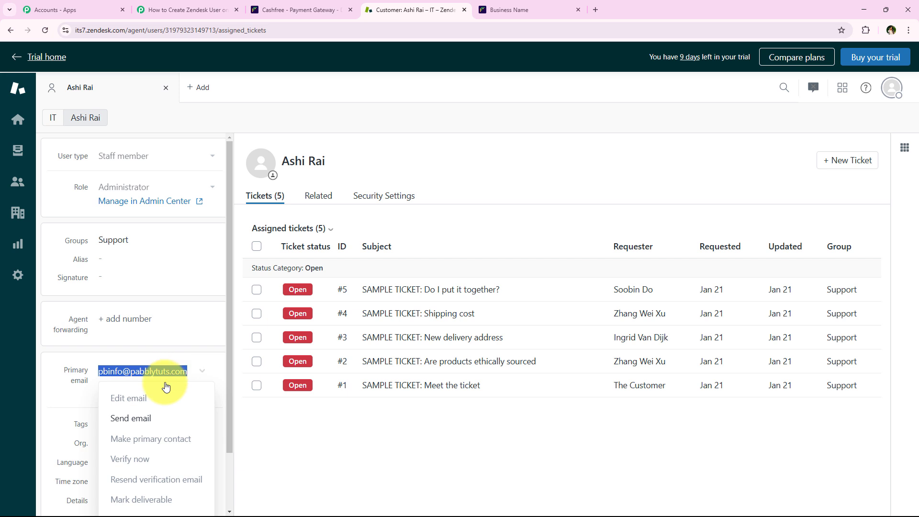
{"action": "right_click", "coordinate": [179, 374]}
{"action": "left_click", "coordinate": [206, 388]}
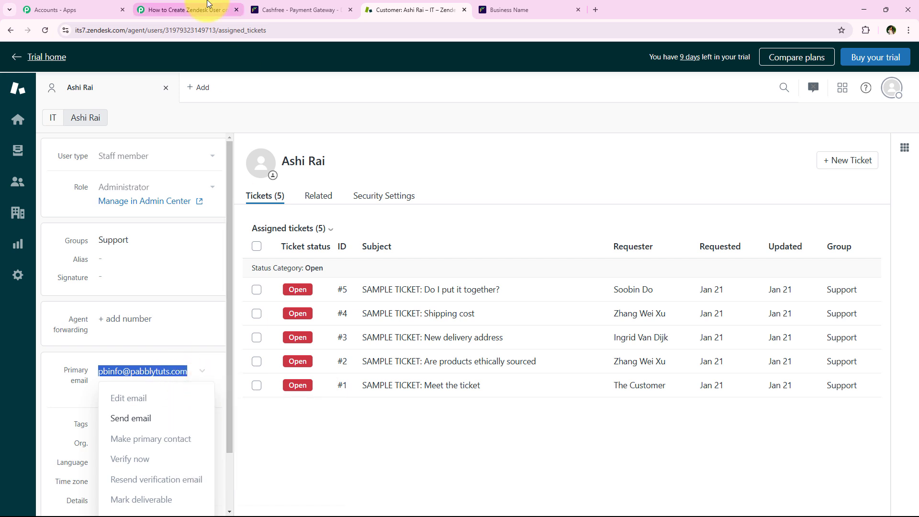
- Return to the Pabbly Connect workflow and paste the copied email address as the Zendesk Username
{"action": "left_click", "coordinate": [187, 10]}
{"action": "left_click", "coordinate": [550, 211]}
{"action": "right_click", "coordinate": [550, 218]}
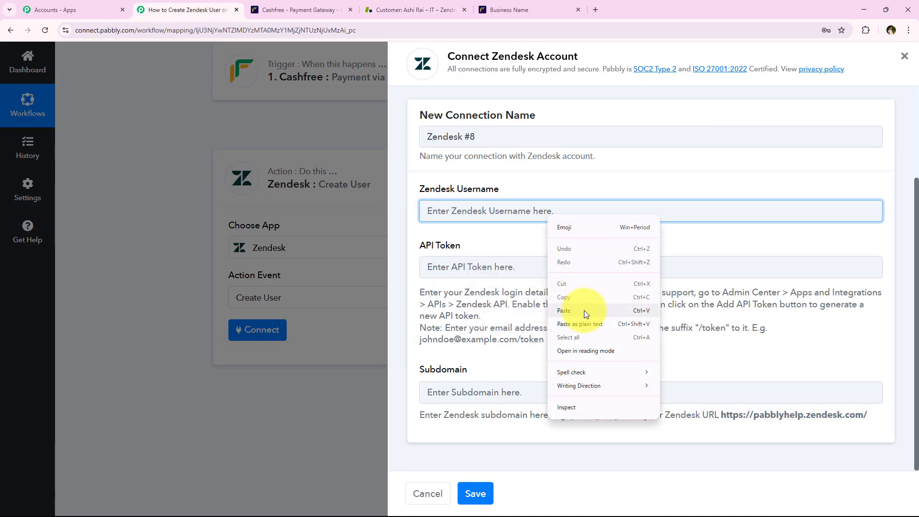
{"action": "left_click", "coordinate": [584, 310]}
{"action": "left_click", "coordinate": [604, 239]}
{"action": "left_click", "coordinate": [556, 218]}
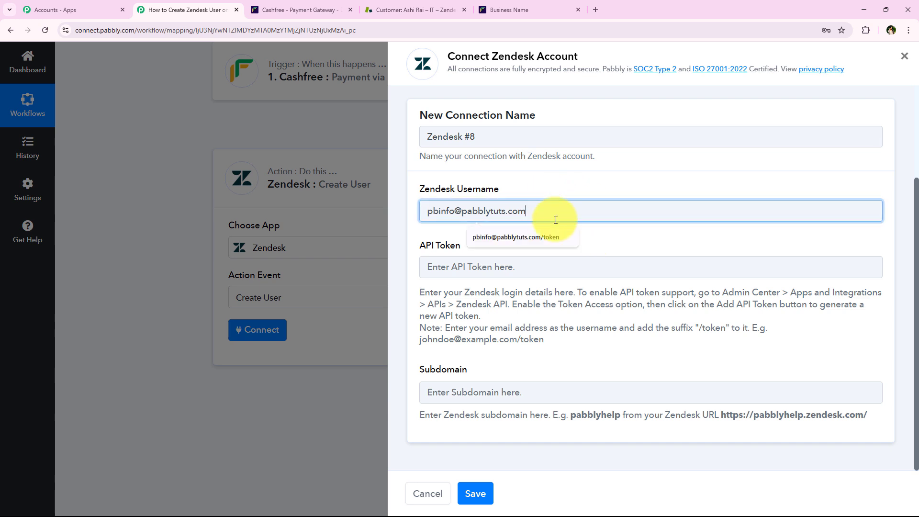
- Append the suffix "/token" from the note's example to the Zendesk Username
{"action": "left_click_drag", "start_coordinate": [518, 340], "coordinate": [544, 340]}
{"action": "right_click", "coordinate": [521, 344]}
{"action": "left_click", "coordinate": [536, 352]}
{"action": "left_click", "coordinate": [546, 217]}
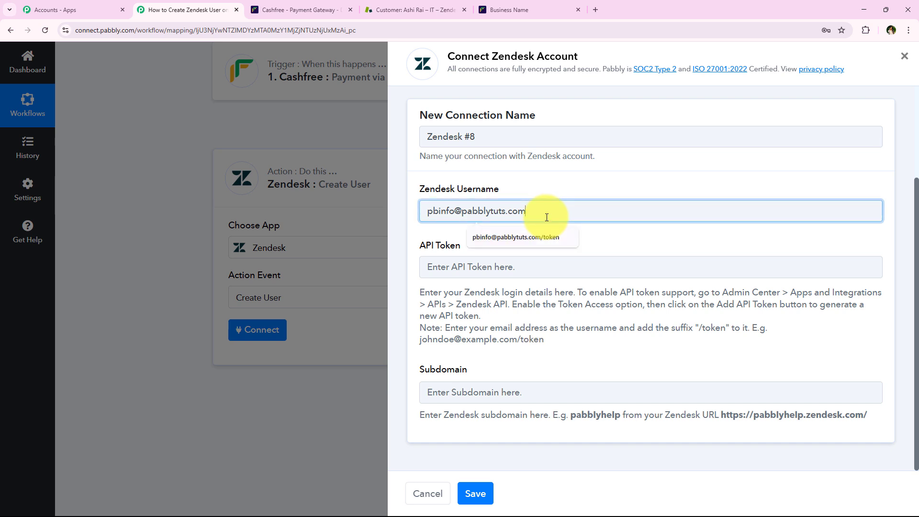
{"action": "key", "text": "ctrl+v"}
{"action": "left_click", "coordinate": [563, 232]}
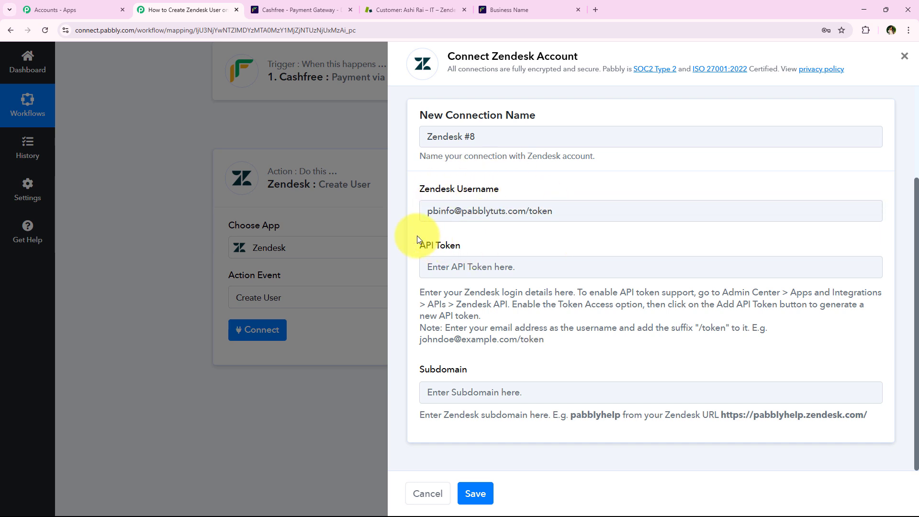
- Read the API token instructions, then open the Apps and integrations section of the Zendesk Admin Center
{"action": "left_click", "coordinate": [488, 246]}
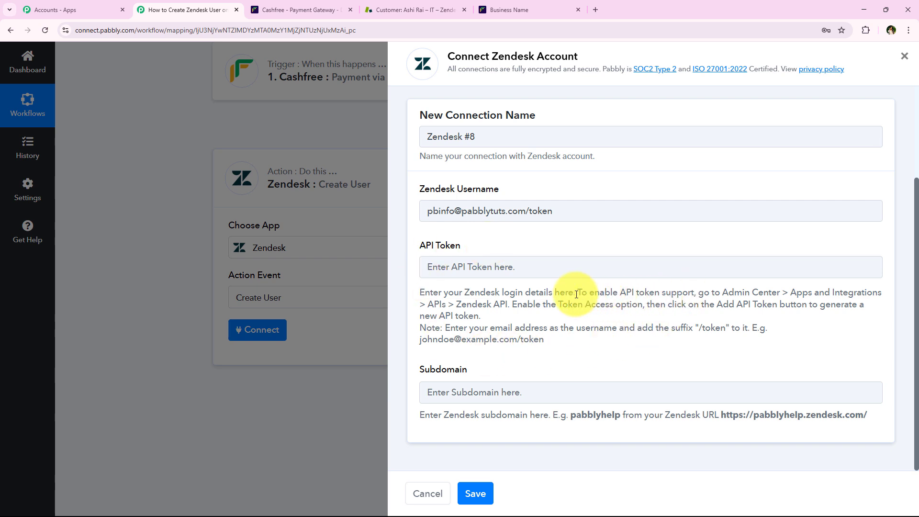
{"action": "left_click_drag", "start_coordinate": [577, 293], "coordinate": [585, 313]}
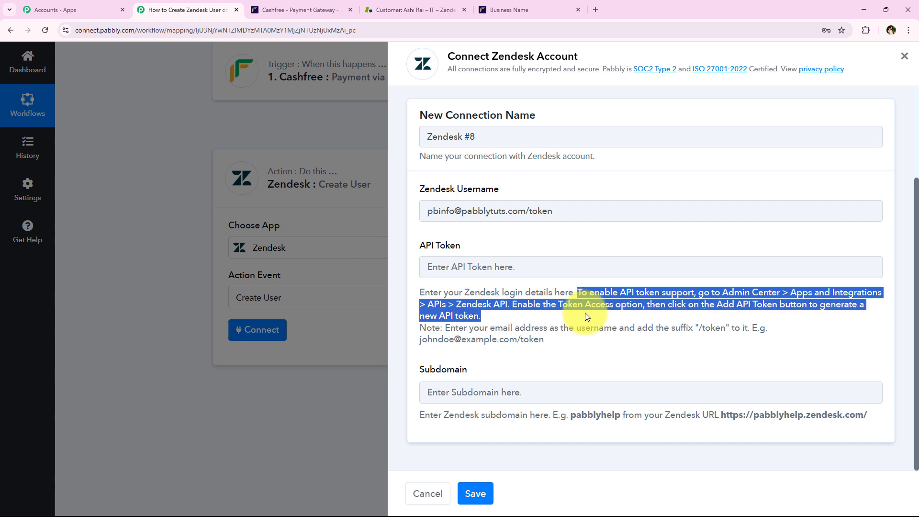
{"action": "left_click", "coordinate": [586, 288]}
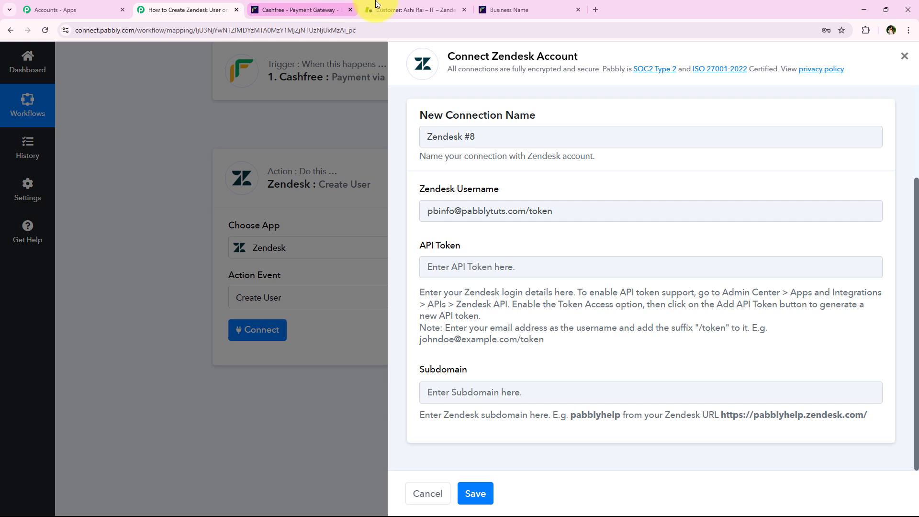
{"action": "left_click", "coordinate": [426, 7]}
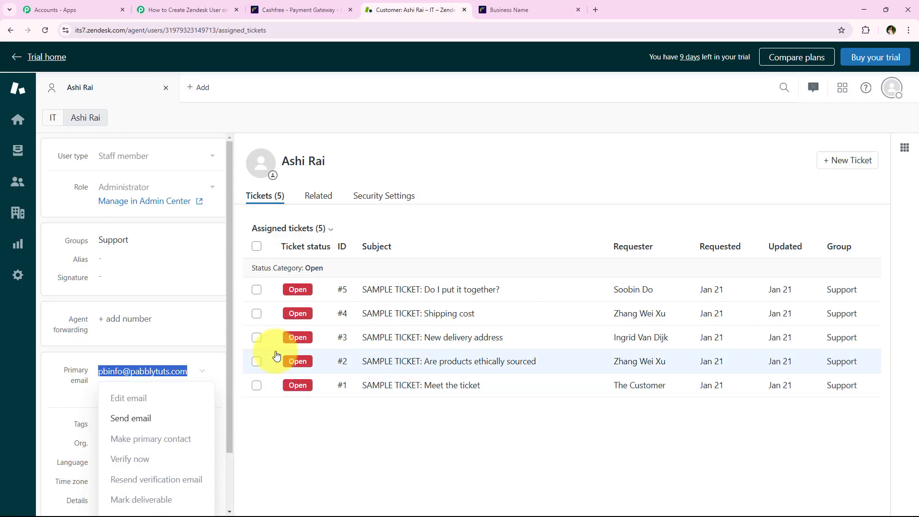
{"action": "left_click", "coordinate": [17, 276]}
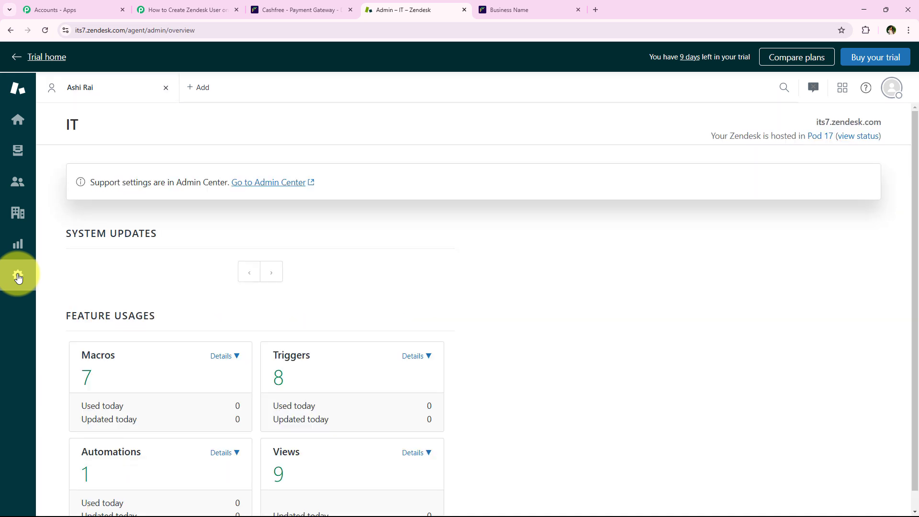
{"action": "left_click", "coordinate": [273, 183]}
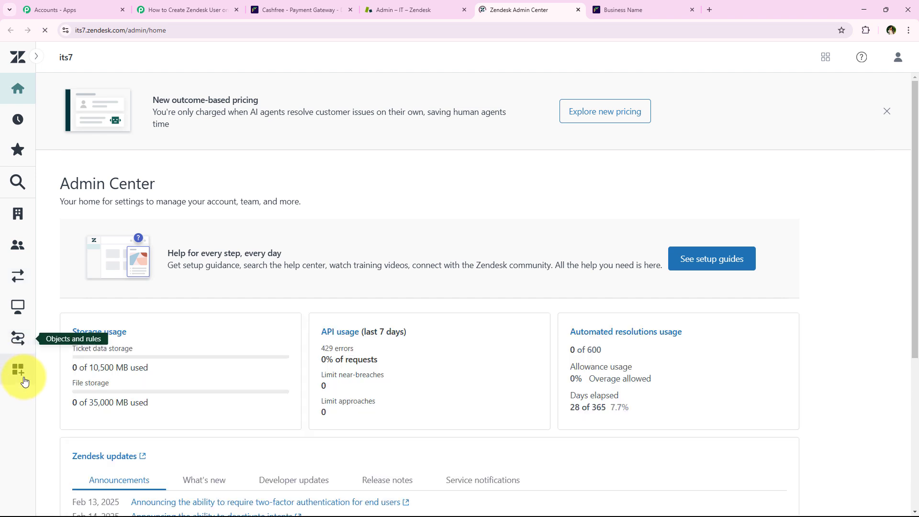
{"action": "left_click", "coordinate": [24, 380]}
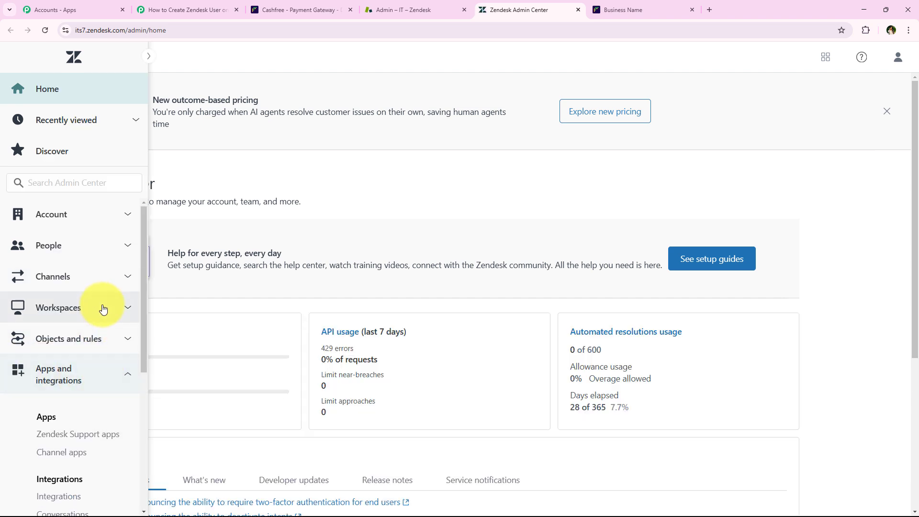
- Open the Zendesk API settings under Apps and integrations and add a new API token
{"action": "scroll", "coordinate": [102, 309], "scroll_direction": "down", "scroll_amount": 5}
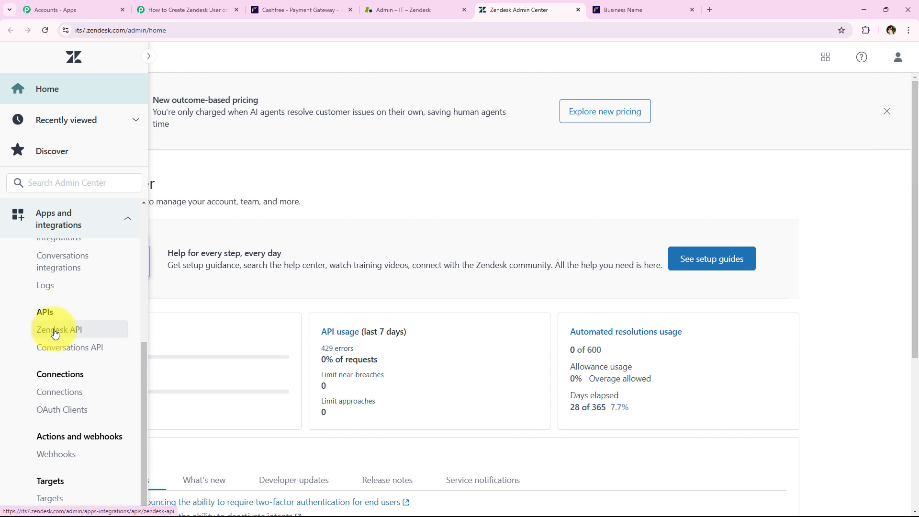
{"action": "left_click", "coordinate": [55, 330]}
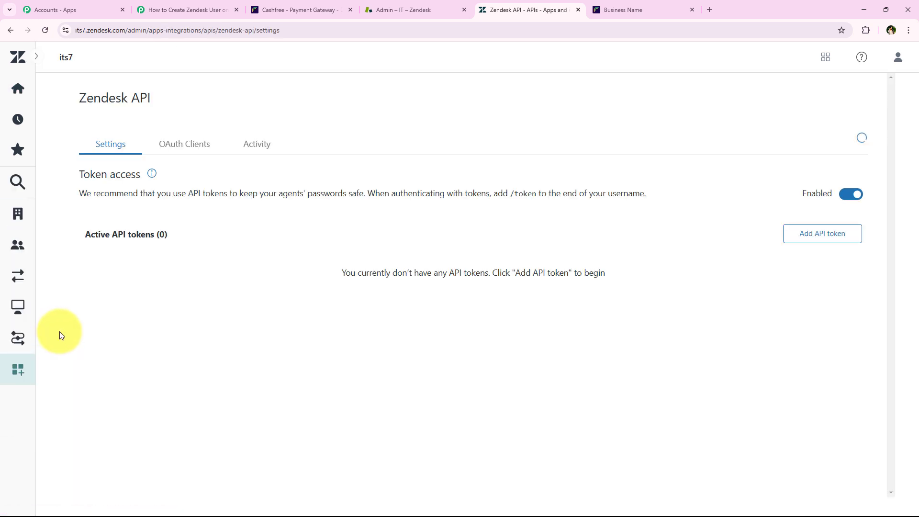
{"action": "scroll", "coordinate": [289, 229], "scroll_direction": "down", "scroll_amount": 2}
{"action": "scroll", "coordinate": [267, 249], "scroll_direction": "up", "scroll_amount": 2}
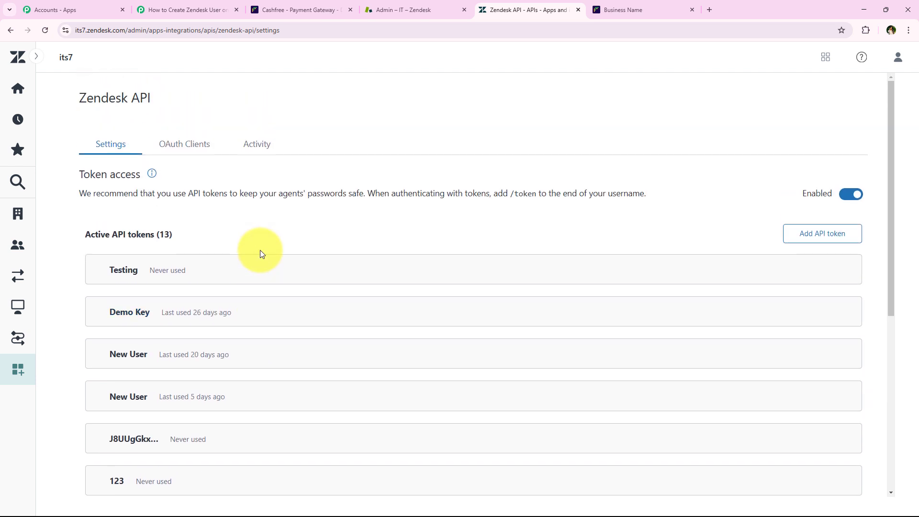
{"action": "left_click", "coordinate": [822, 240]}
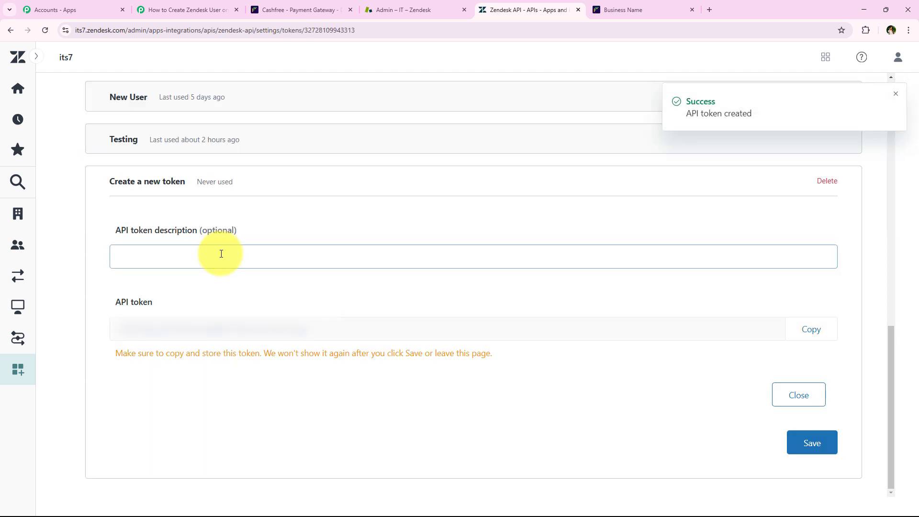
- Set the new API token's description to "Cashfree", copy the token and save it
{"action": "left_click_drag", "start_coordinate": [113, 236], "coordinate": [198, 234]}
{"action": "left_click", "coordinate": [203, 258]}
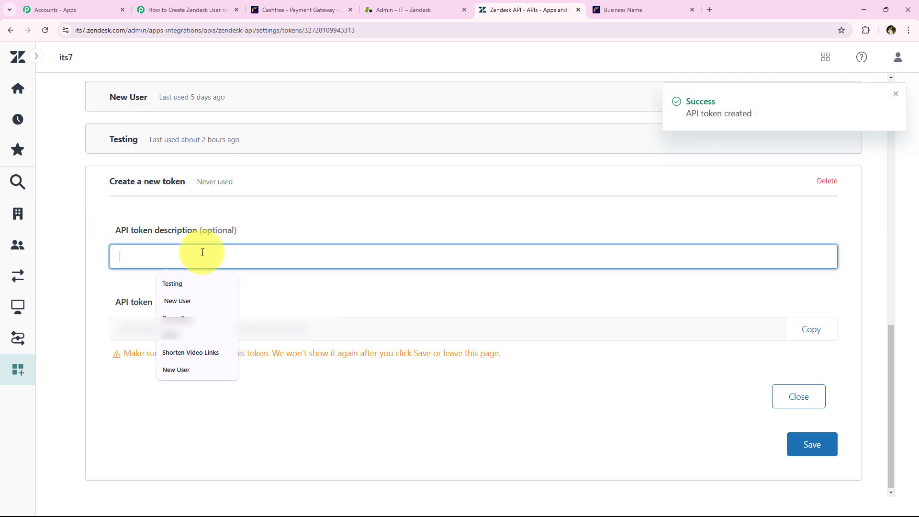
{"action": "type", "text": "Cashfree"}
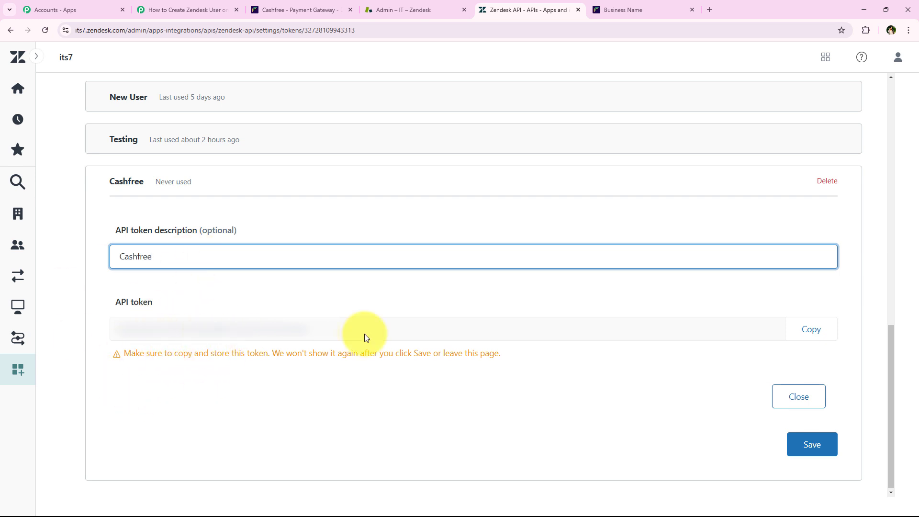
{"action": "left_click", "coordinate": [811, 332]}
{"action": "left_click", "coordinate": [825, 444]}
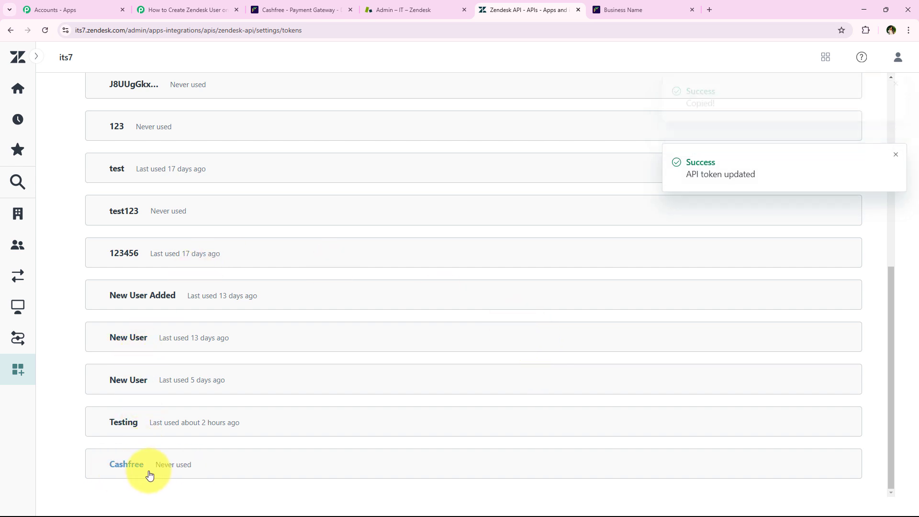
- Return to the Pabbly Connect workflow and paste the copied token as the Zendesk connection's API Token
{"action": "left_click", "coordinate": [198, 4]}
{"action": "right_click", "coordinate": [501, 273]}
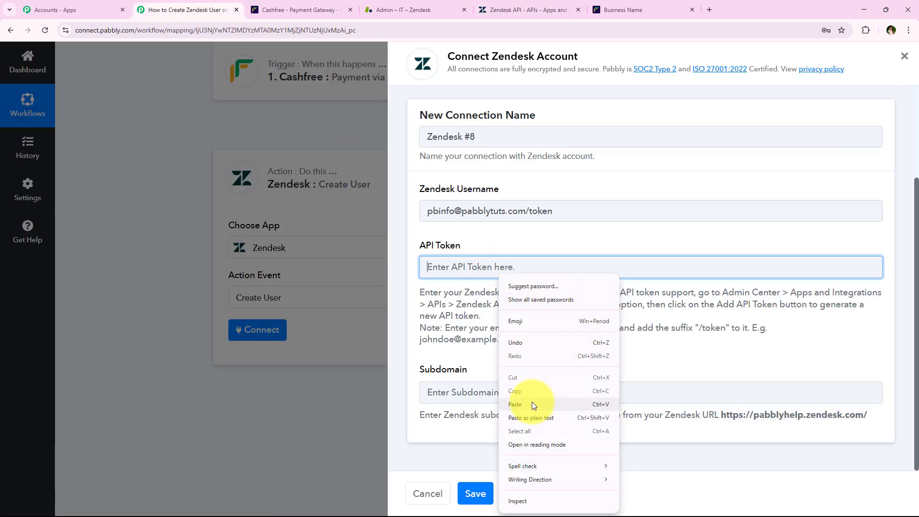
{"action": "left_click", "coordinate": [515, 404]}
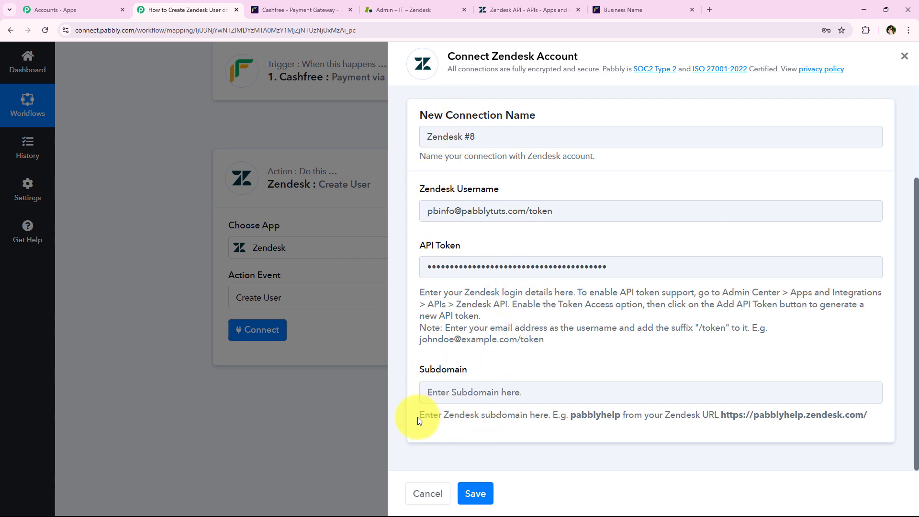
- Read the Subdomain hint, then switch to Zendesk and copy the subdomain "its7" from the page URL
{"action": "left_click_drag", "start_coordinate": [418, 420], "coordinate": [535, 424]}
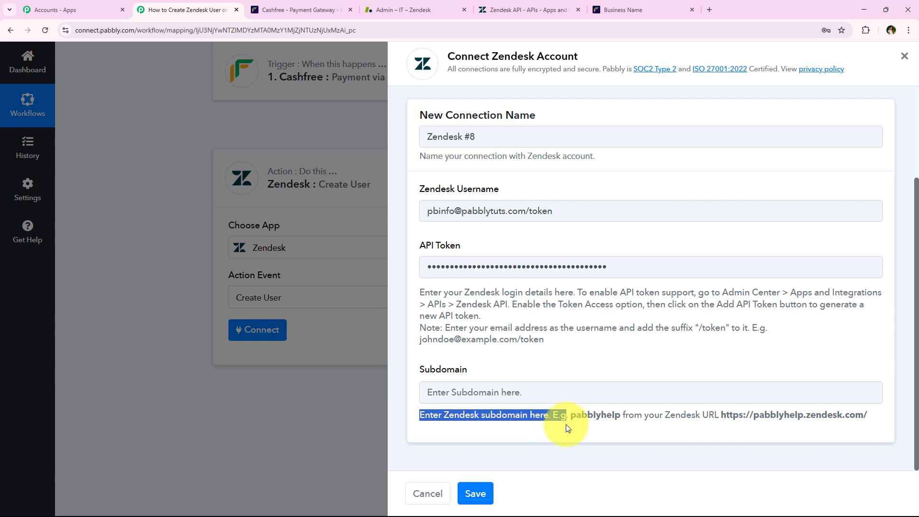
{"action": "left_click", "coordinate": [715, 428]}
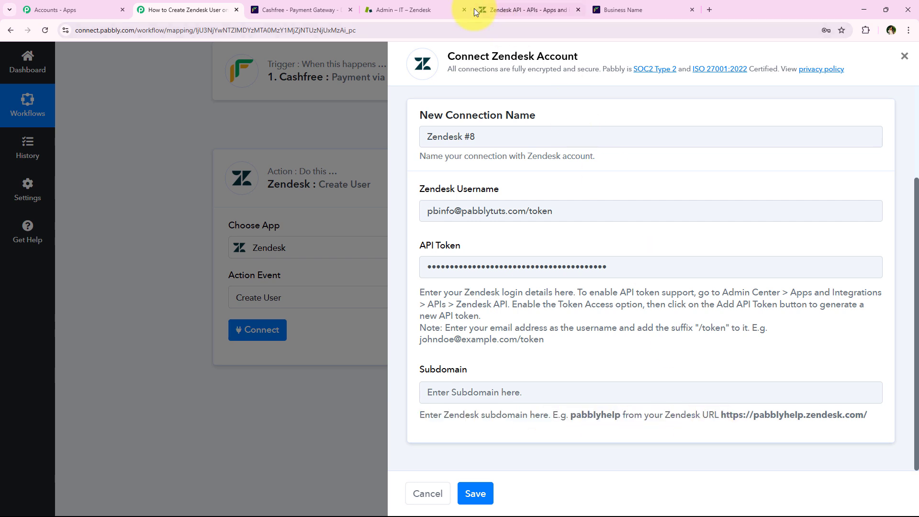
{"action": "left_click", "coordinate": [422, 9]}
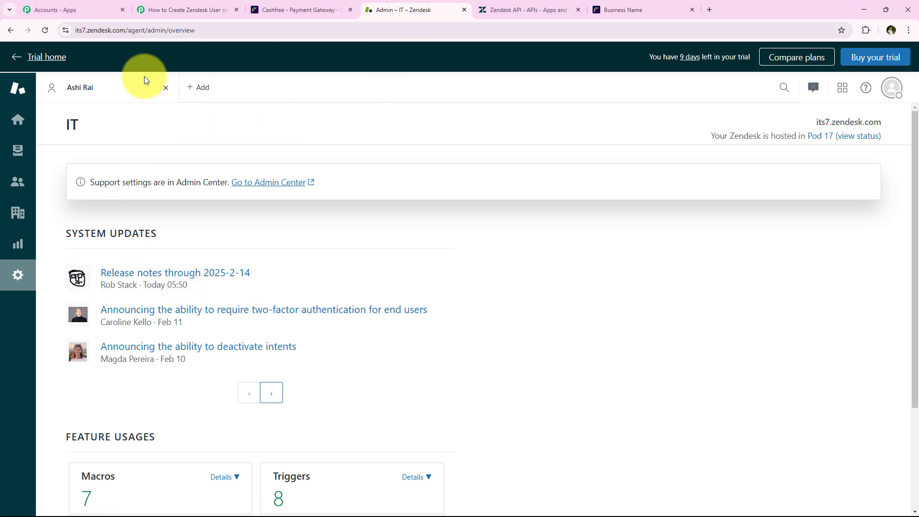
{"action": "left_click", "coordinate": [206, 30]}
{"action": "double_click", "coordinate": [206, 30]}
{"action": "left_click_drag", "start_coordinate": [206, 29], "coordinate": [135, 36]}
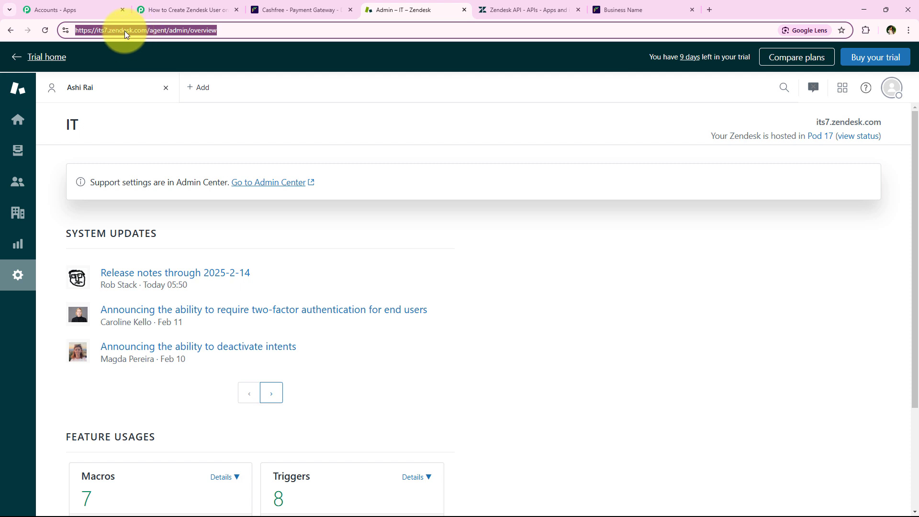
{"action": "left_click", "coordinate": [101, 31]}
{"action": "double_click", "coordinate": [106, 31]}
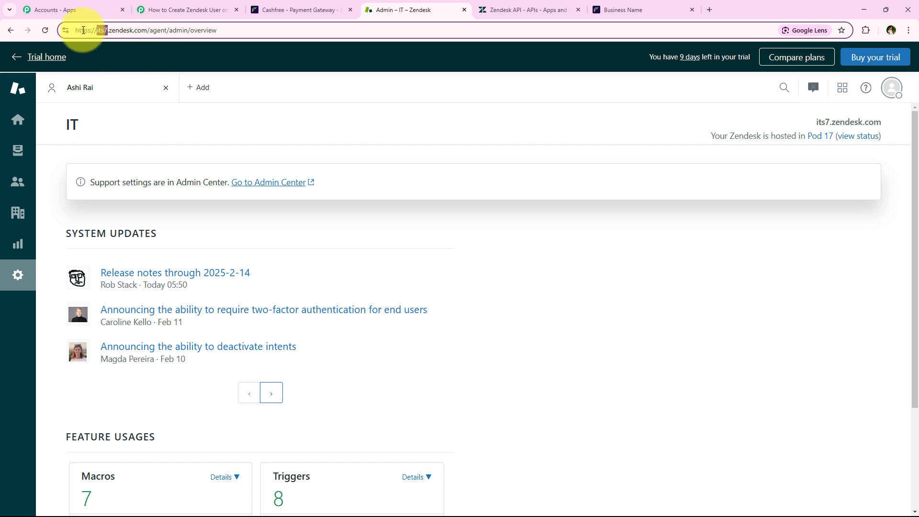
{"action": "right_click", "coordinate": [100, 29]}
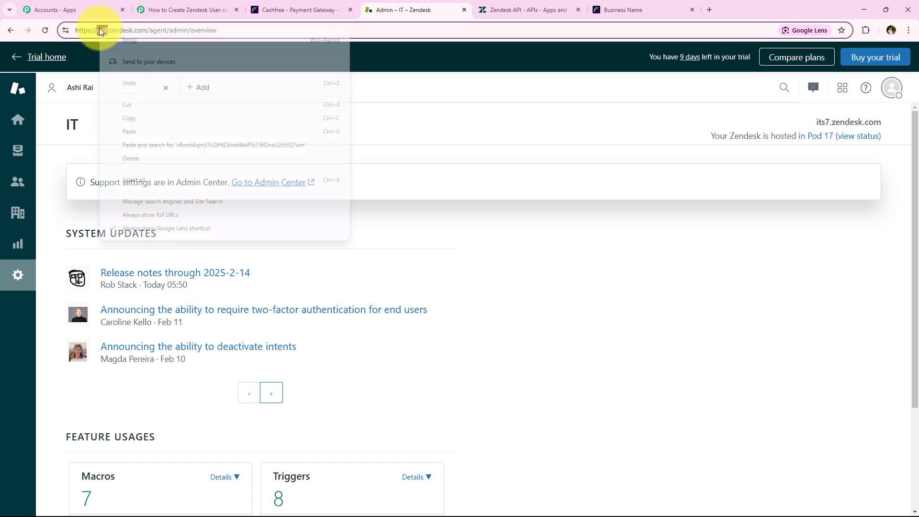
{"action": "left_click", "coordinate": [142, 119]}
- Return to the Pabbly Connect workflow, paste "its7" as the Subdomain and save the Zendesk connection
{"action": "left_click", "coordinate": [187, 10]}
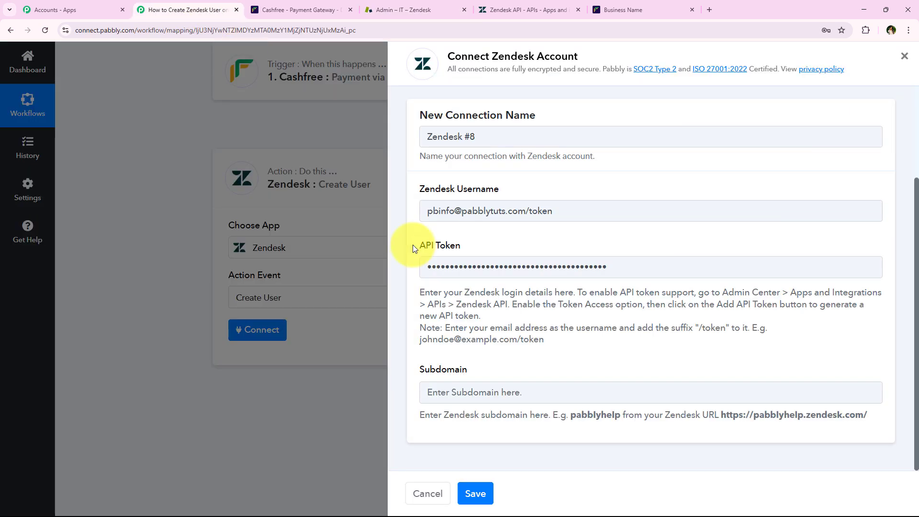
{"action": "right_click", "coordinate": [482, 386]}
{"action": "left_click", "coordinate": [498, 274]}
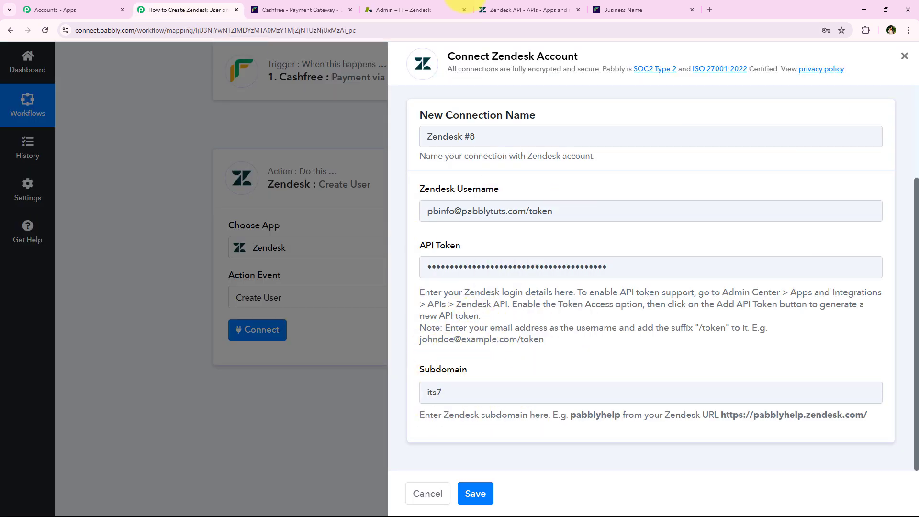
{"action": "left_click", "coordinate": [459, 8]}
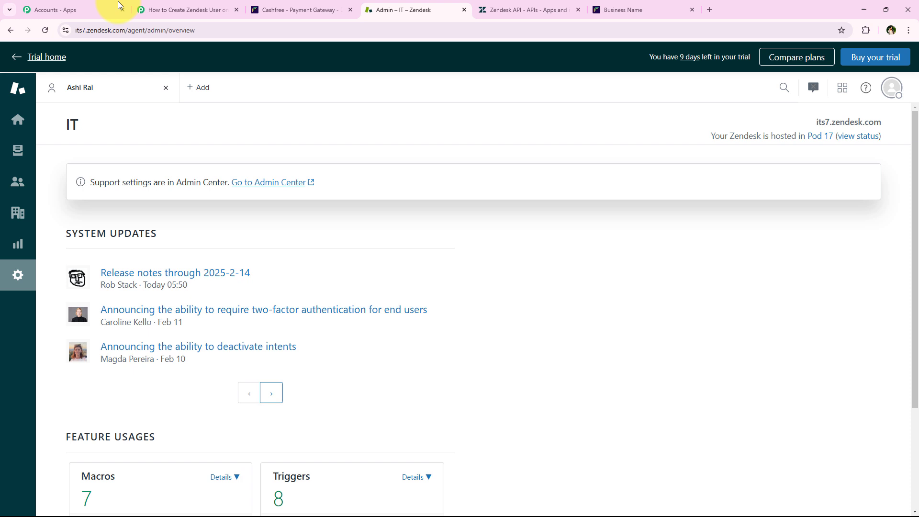
{"action": "left_click", "coordinate": [148, 7]}
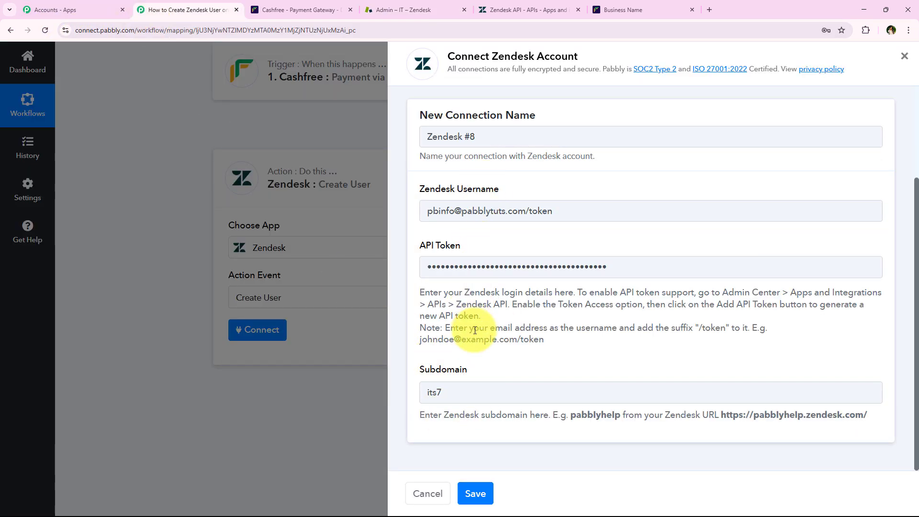
{"action": "left_click", "coordinate": [475, 493]}
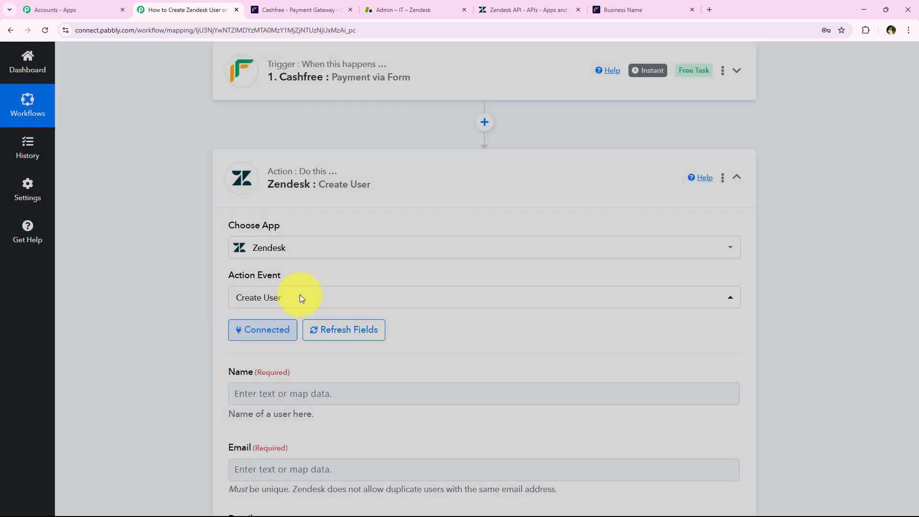
- Review the Zendesk Create User fields, including the required Name and Email
{"action": "scroll", "coordinate": [192, 291], "scroll_direction": "down", "scroll_amount": 2}
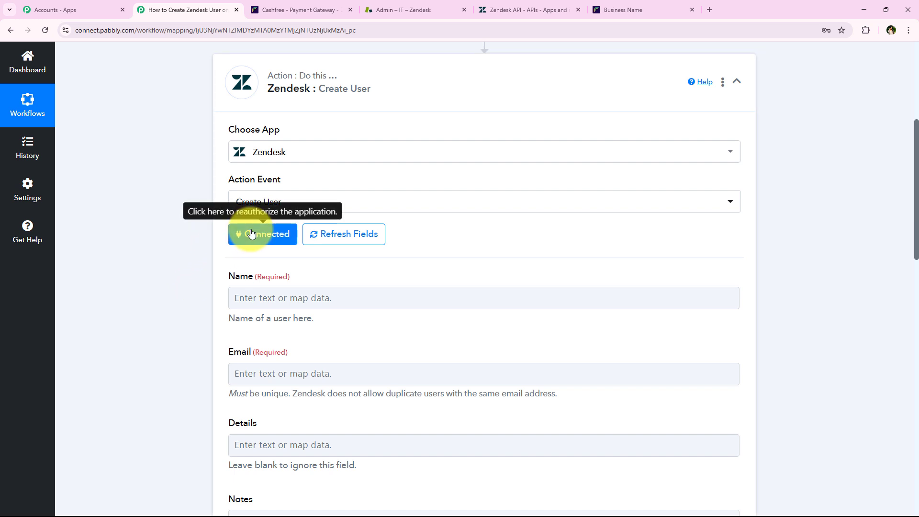
{"action": "scroll", "coordinate": [187, 285], "scroll_direction": "up", "scroll_amount": 1}
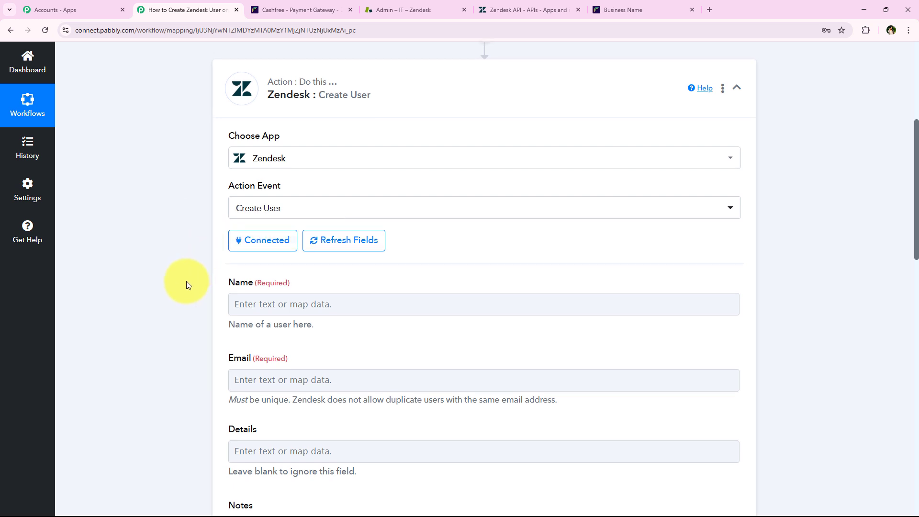
{"action": "scroll", "coordinate": [185, 280], "scroll_direction": "down", "scroll_amount": 1}
{"action": "scroll", "coordinate": [188, 281], "scroll_direction": "down", "scroll_amount": 1}
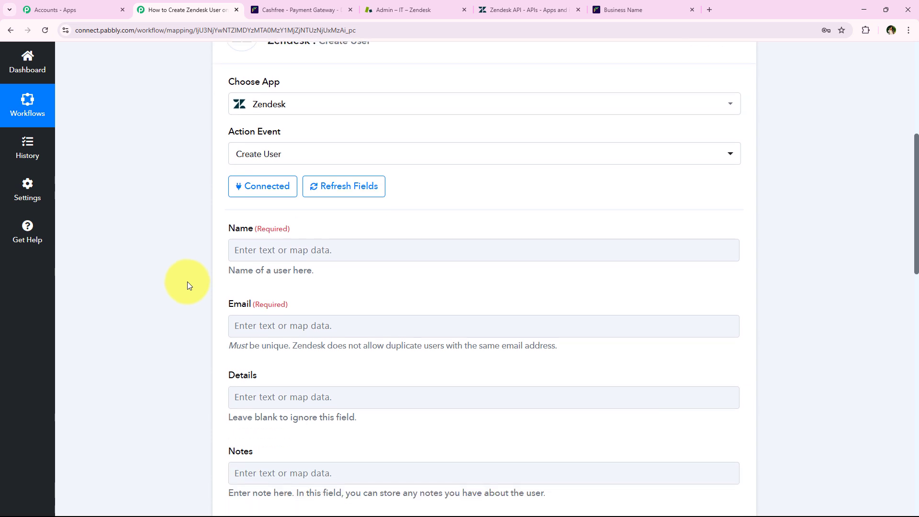
{"action": "left_click_drag", "start_coordinate": [222, 235], "coordinate": [255, 229]}
{"action": "left_click_drag", "start_coordinate": [229, 304], "coordinate": [264, 304]}
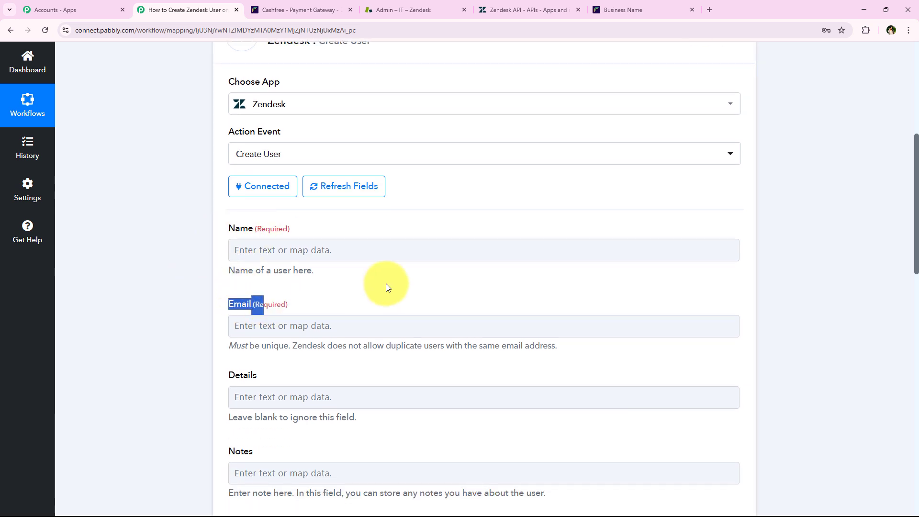
{"action": "scroll", "coordinate": [386, 287], "scroll_direction": "down", "scroll_amount": 1}
{"action": "scroll", "coordinate": [368, 309], "scroll_direction": "down", "scroll_amount": 6}
{"action": "scroll", "coordinate": [187, 338], "scroll_direction": "up", "scroll_amount": 6}
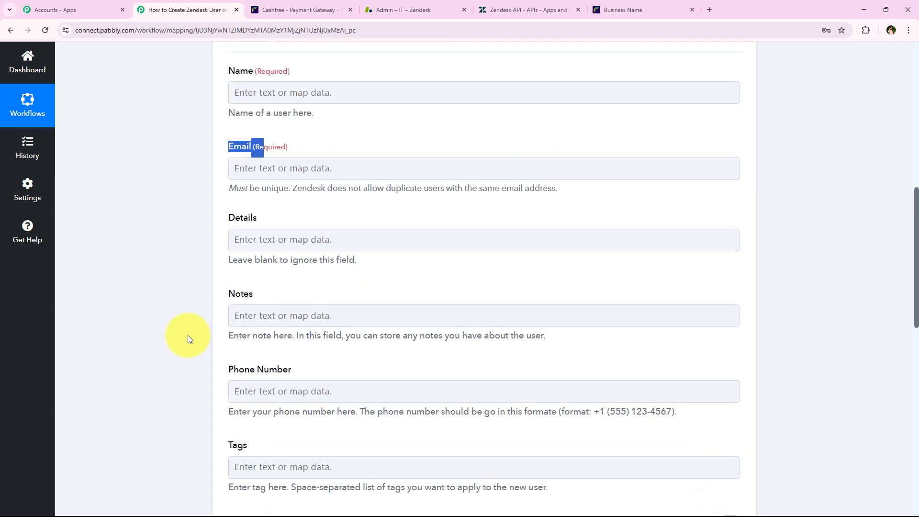
{"action": "left_click", "coordinate": [187, 335]}
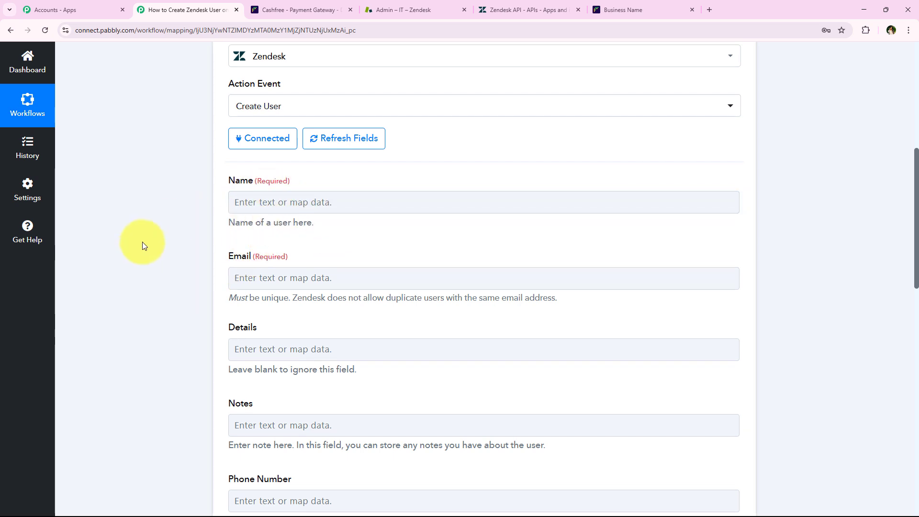
- Examine the Cashfree Payment via Form data available for mapping to the Name field
{"action": "left_click", "coordinate": [246, 211]}
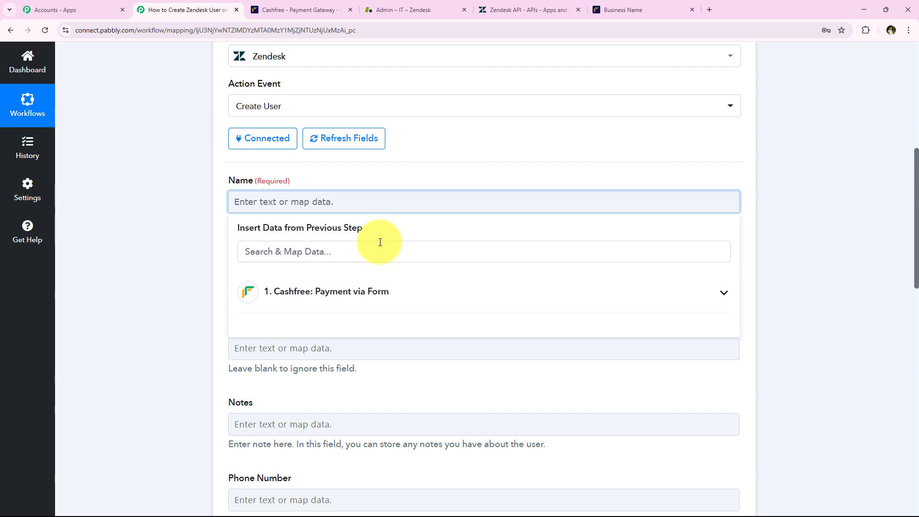
{"action": "left_click", "coordinate": [271, 288]}
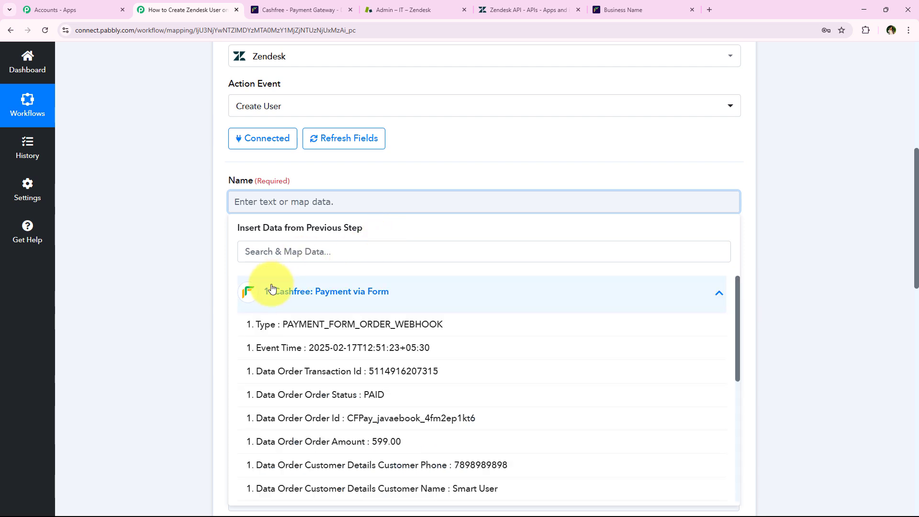
{"action": "left_click", "coordinate": [271, 287]}
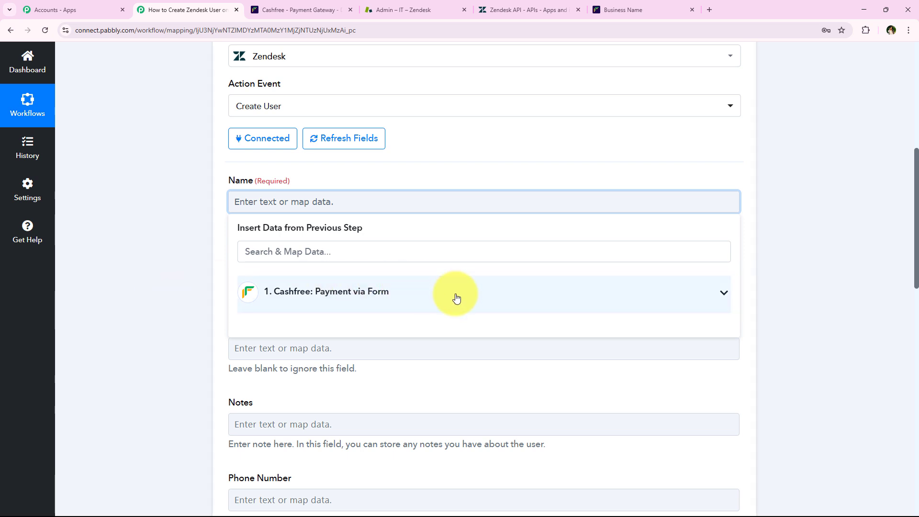
{"action": "left_click", "coordinate": [431, 300]}
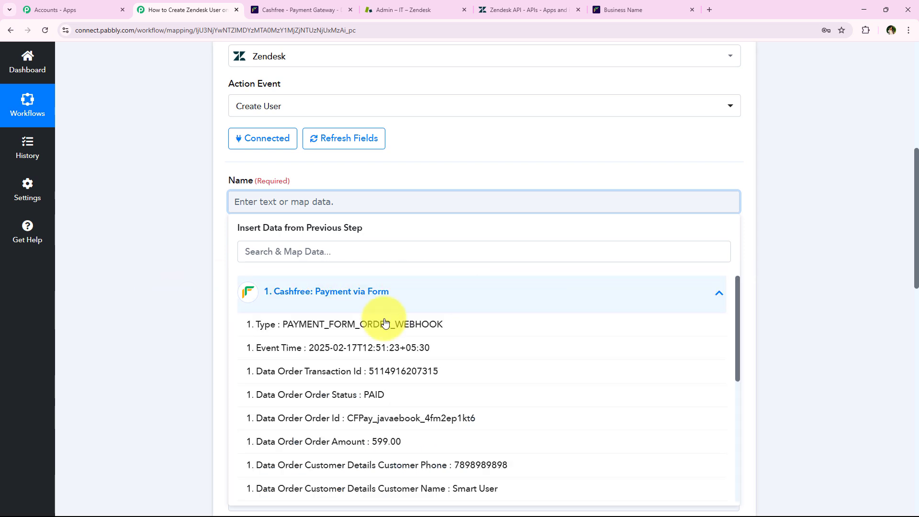
{"action": "left_click", "coordinate": [402, 295]}
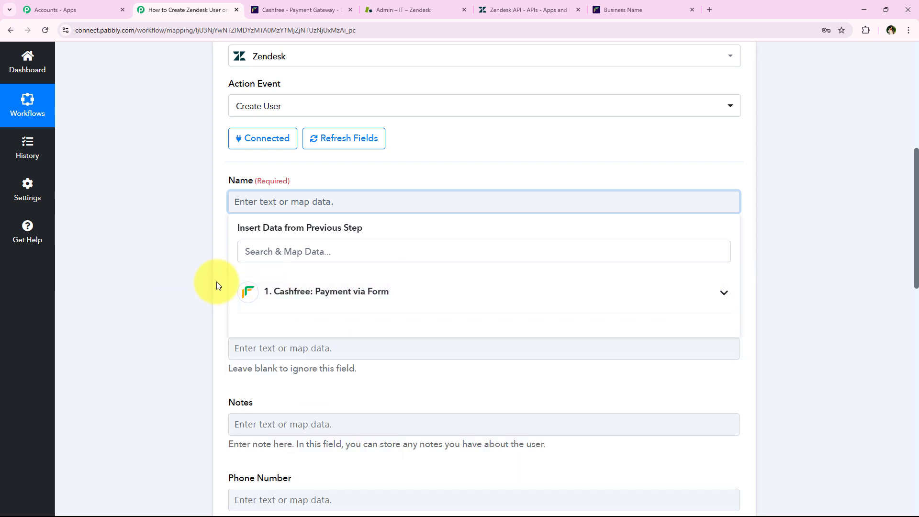
{"action": "left_click", "coordinate": [324, 290]}
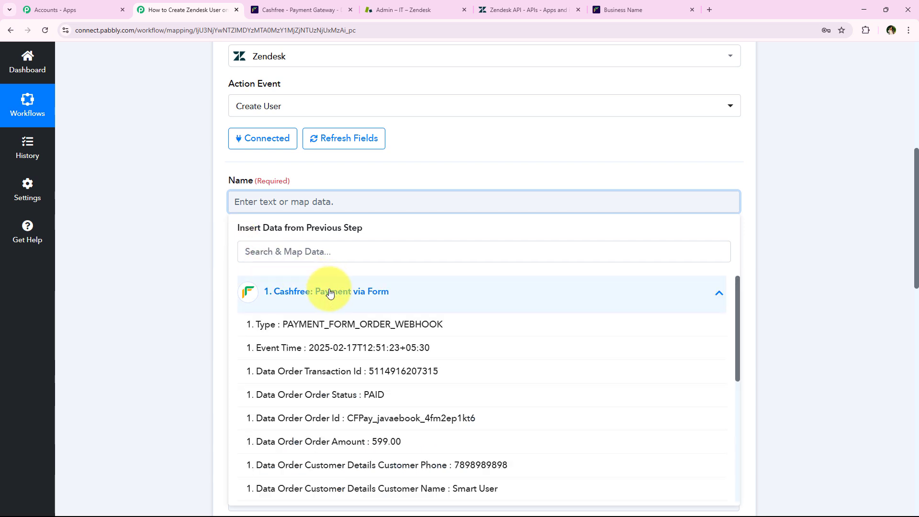
{"action": "left_click", "coordinate": [380, 292]}
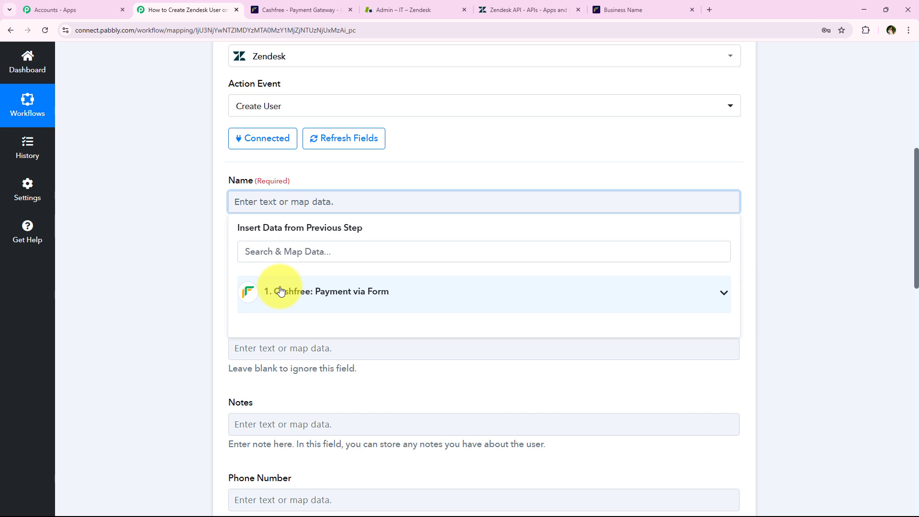
{"action": "left_click", "coordinate": [209, 260]}
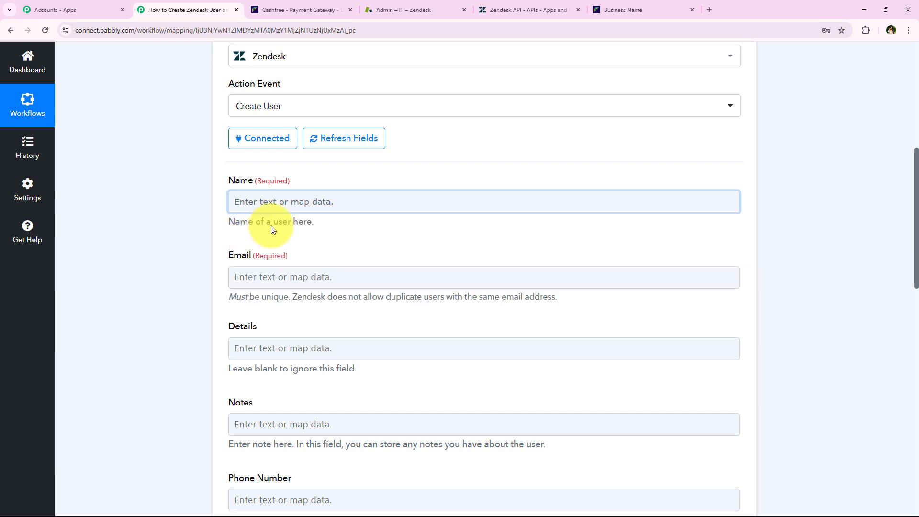
- Map the required Name field to the Cashfree "Data Order Customer Details Customer Name" value
{"action": "left_click", "coordinate": [277, 210]}
{"action": "left_click", "coordinate": [296, 253]}
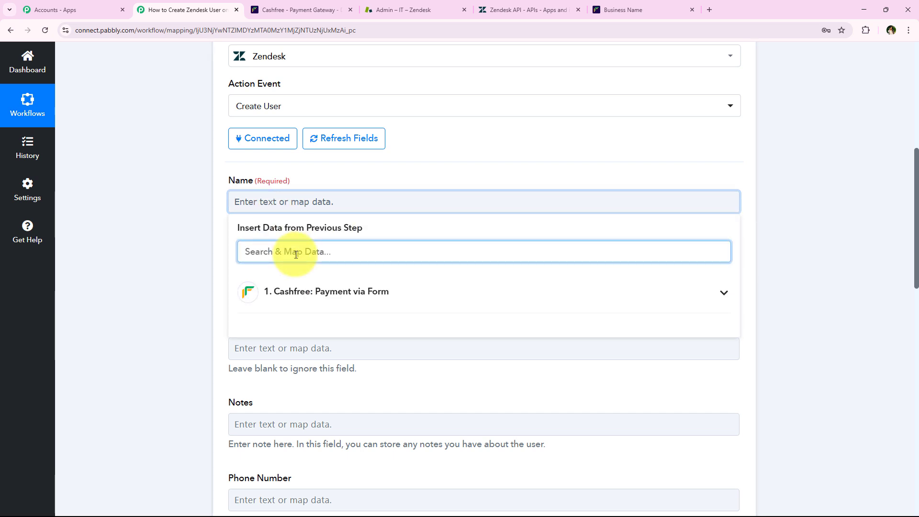
{"action": "type", "text": "name"}
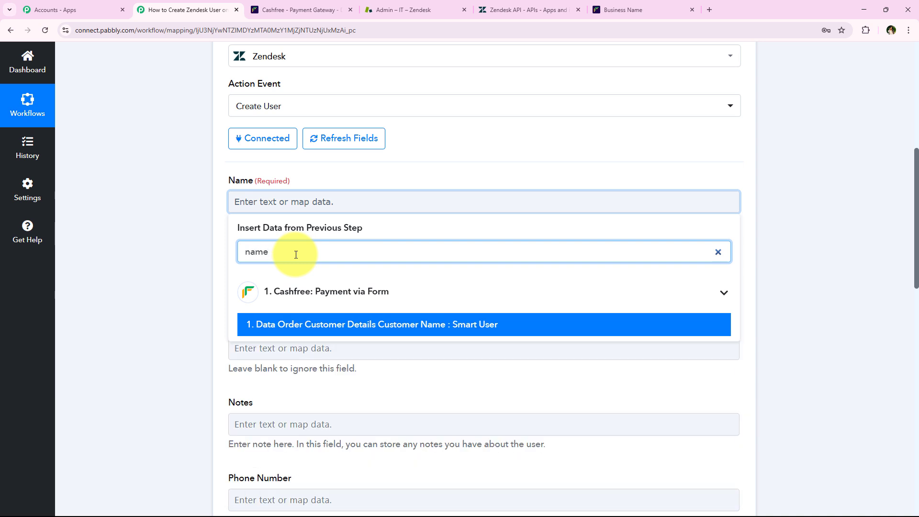
{"action": "left_click", "coordinate": [335, 324]}
{"action": "left_click", "coordinate": [185, 219]}
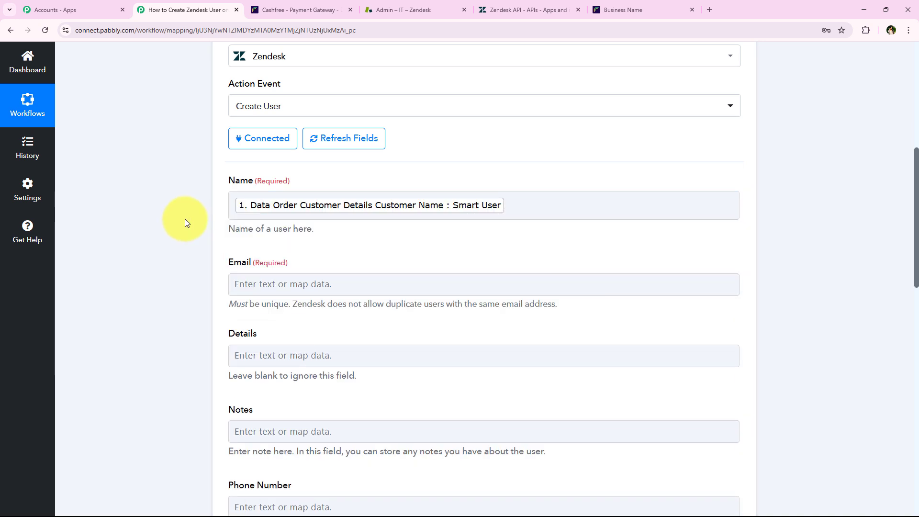
{"action": "left_click", "coordinate": [294, 191]}
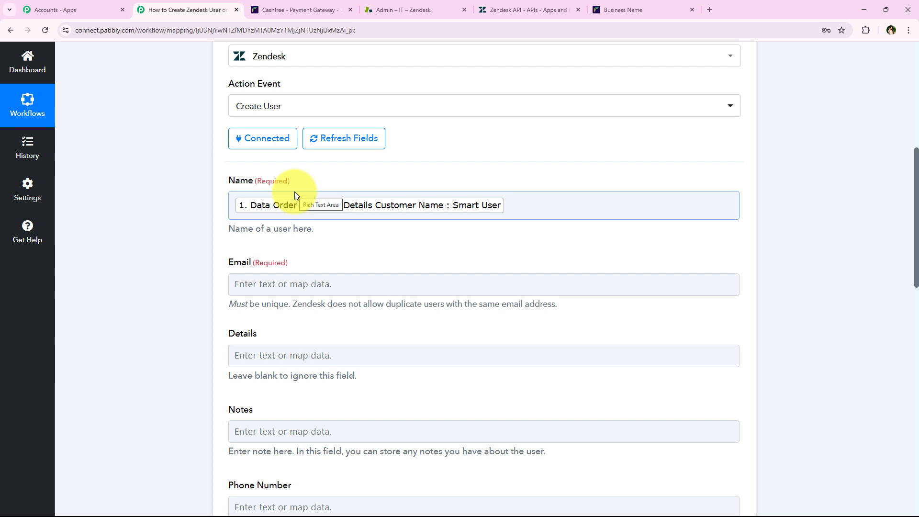
- Map the required Email field to the Cashfree "Data Order Customer Details Customer Email" value
{"action": "left_click", "coordinate": [265, 283]}
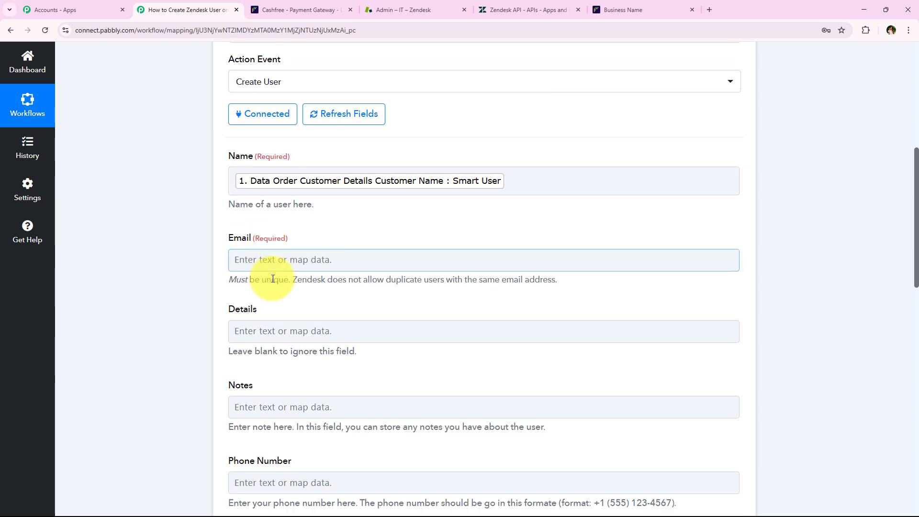
{"action": "left_click", "coordinate": [313, 285]}
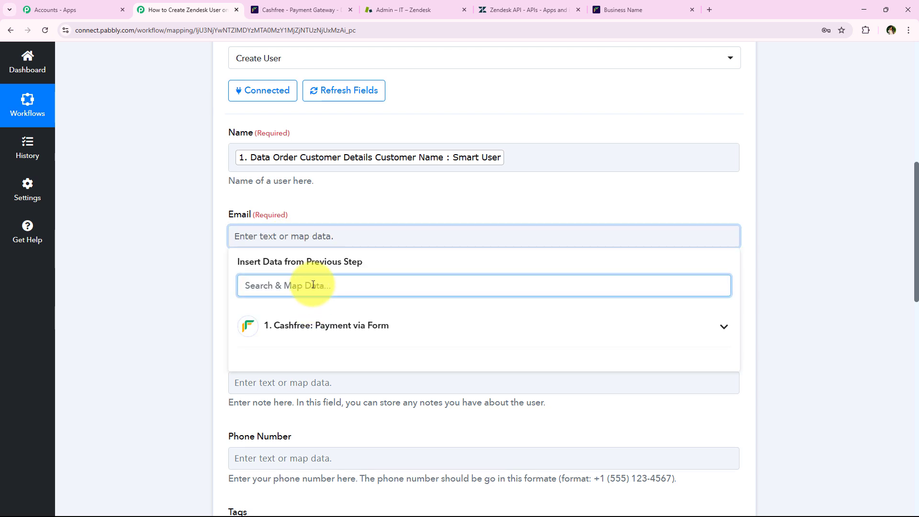
{"action": "type", "text": "er Em"}
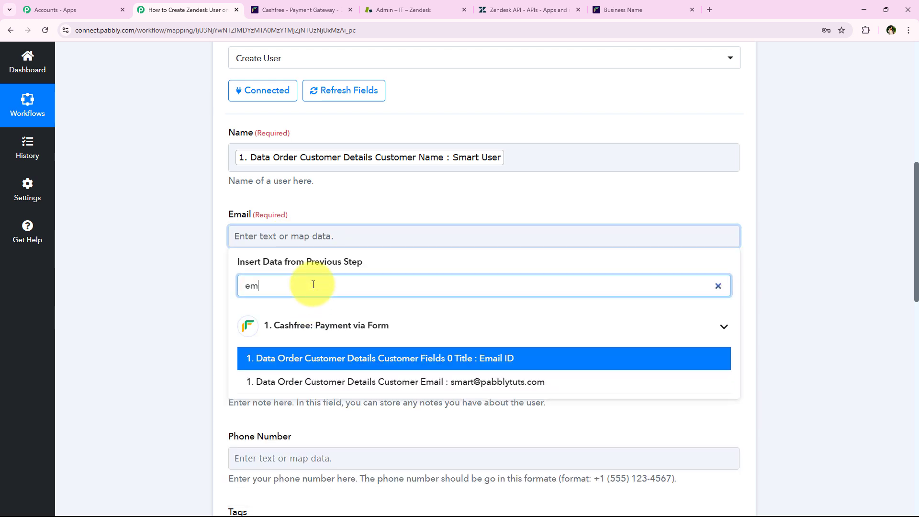
{"action": "type", "text": "a"}
{"action": "left_click", "coordinate": [416, 382]}
{"action": "left_click", "coordinate": [188, 252]}
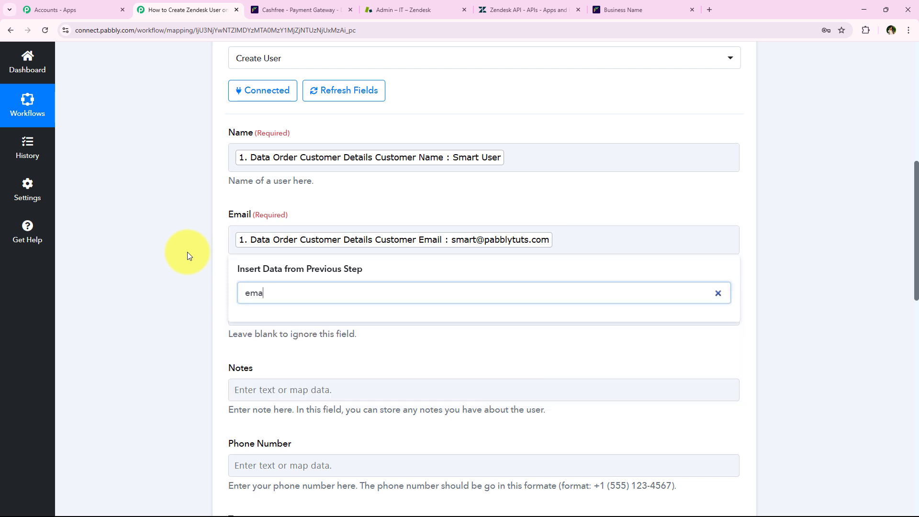
{"action": "scroll", "coordinate": [191, 234], "scroll_direction": "down", "scroll_amount": 1}
{"action": "left_click_drag", "start_coordinate": [229, 242], "coordinate": [336, 328]}
{"action": "left_click", "coordinate": [336, 328]}
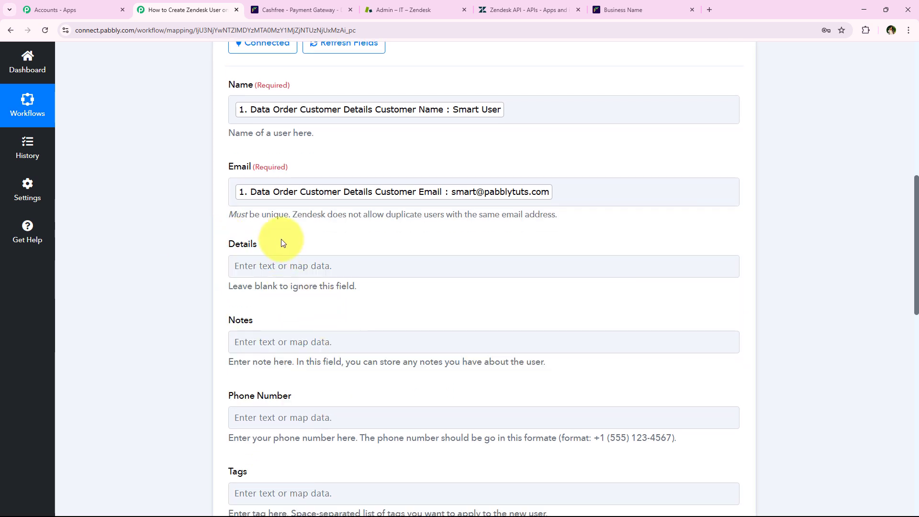
- Leave Details and Notes blank and map Phone Number to the Cashfree "Data Order Customer Details Customer Phone" value
{"action": "scroll", "coordinate": [282, 323], "scroll_direction": "down", "scroll_amount": 2}
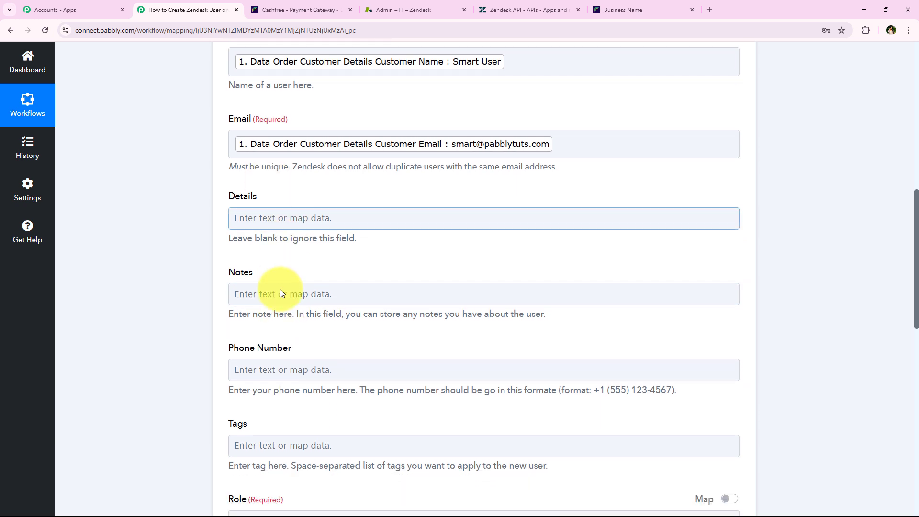
{"action": "scroll", "coordinate": [293, 288], "scroll_direction": "down", "scroll_amount": 1}
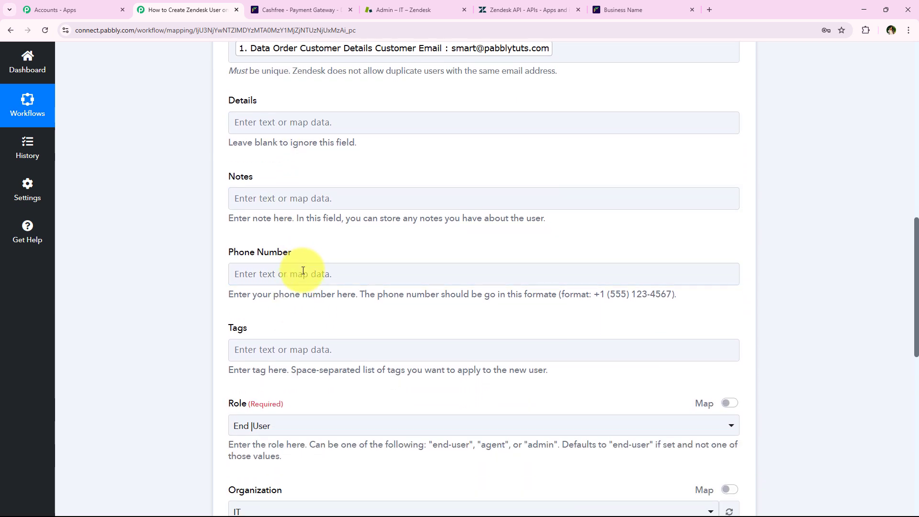
{"action": "left_click", "coordinate": [301, 274]}
{"action": "left_click", "coordinate": [332, 323]}
{"action": "type", "text": "pgh"}
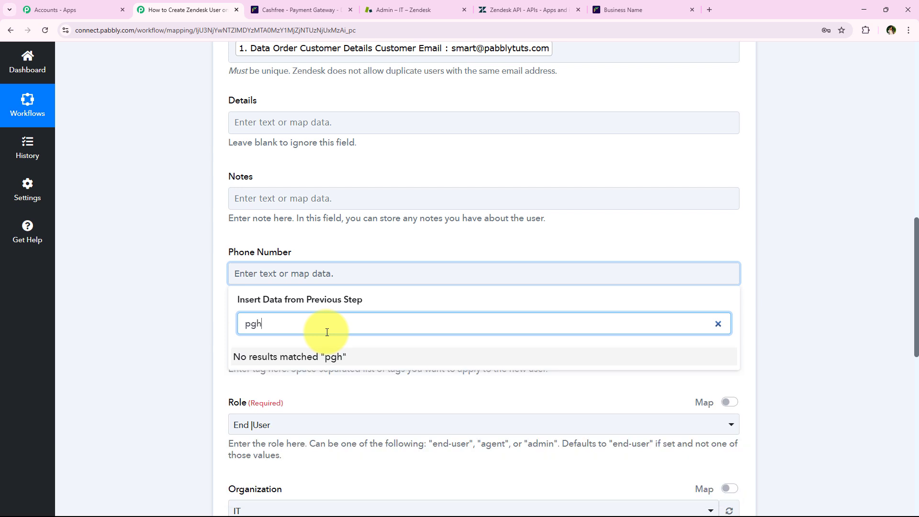
{"action": "key", "text": "BackSpace"}
{"action": "type", "text": "h"}
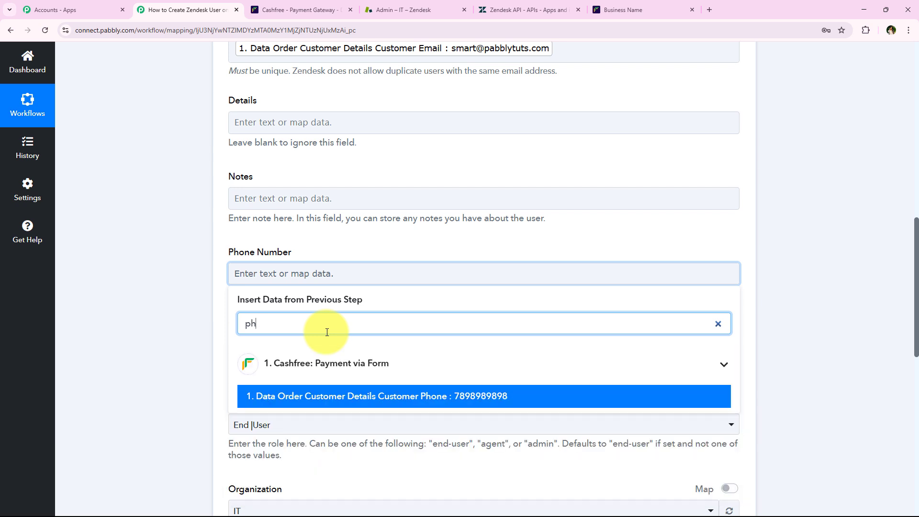
{"action": "left_click", "coordinate": [449, 399]}
{"action": "left_click", "coordinate": [231, 229]}
{"action": "scroll", "coordinate": [229, 234], "scroll_direction": "down", "scroll_amount": 3}
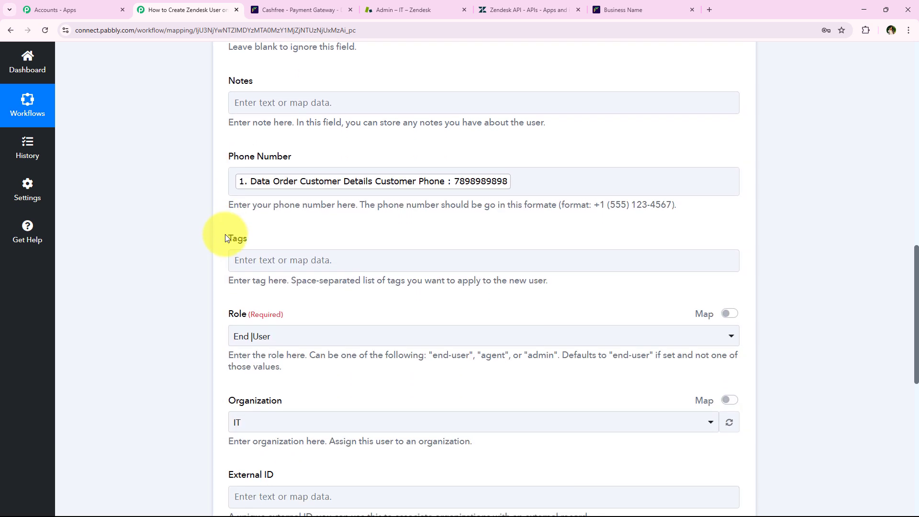
{"action": "left_click", "coordinate": [284, 191]}
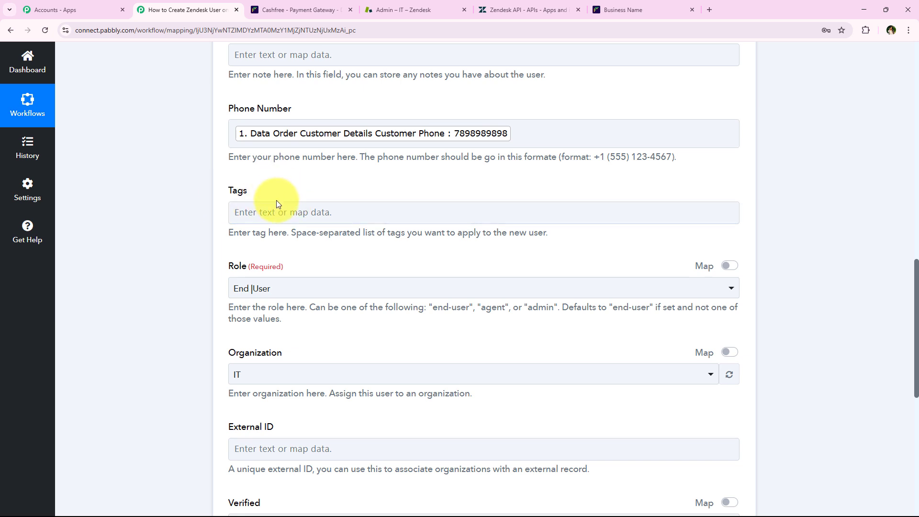
- Select "End |User" as the new user's Role and IT as the Organization, leaving Tags blank
{"action": "scroll", "coordinate": [213, 246], "scroll_direction": "down", "scroll_amount": 2}
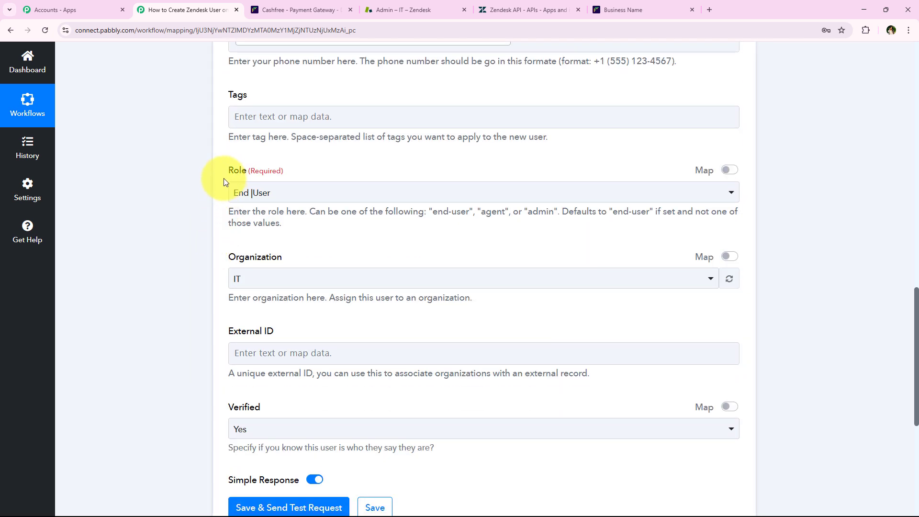
{"action": "left_click", "coordinate": [268, 207]}
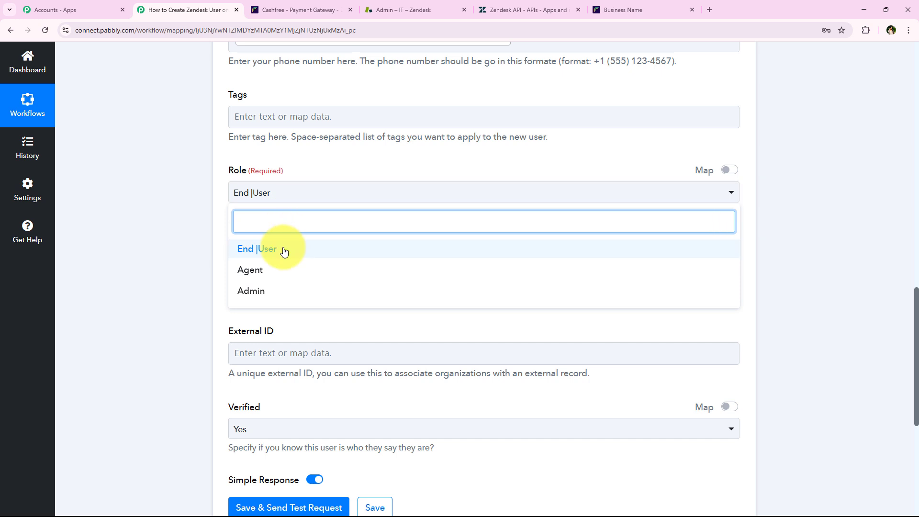
{"action": "left_click", "coordinate": [281, 250]}
{"action": "scroll", "coordinate": [239, 259], "scroll_direction": "down", "scroll_amount": 1}
{"action": "left_click", "coordinate": [296, 231]}
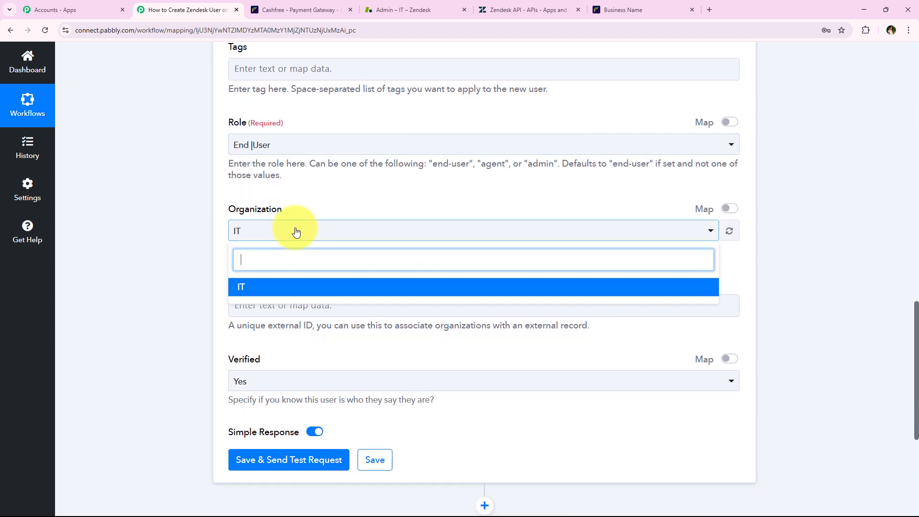
{"action": "left_click", "coordinate": [323, 286]}
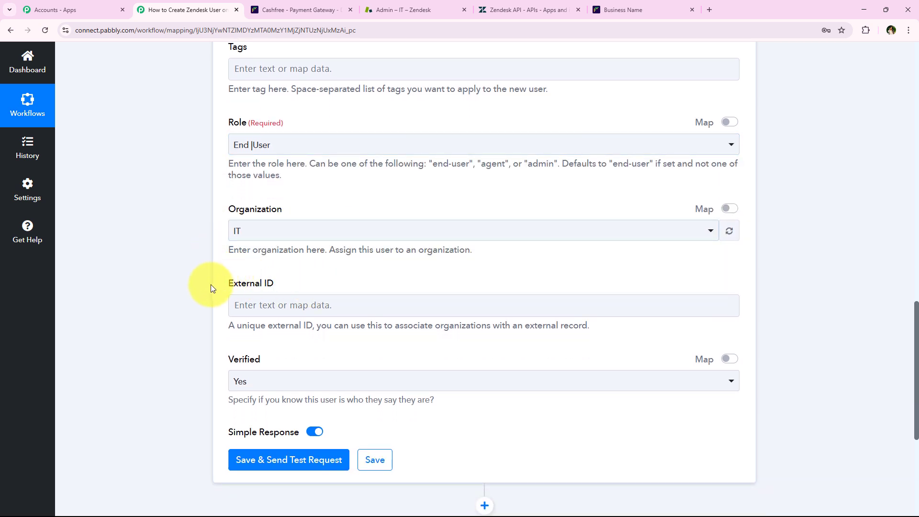
{"action": "left_click", "coordinate": [324, 287]}
- Leave External ID blank and keep Verified set to Yes
{"action": "scroll", "coordinate": [306, 299], "scroll_direction": "down", "scroll_amount": 1}
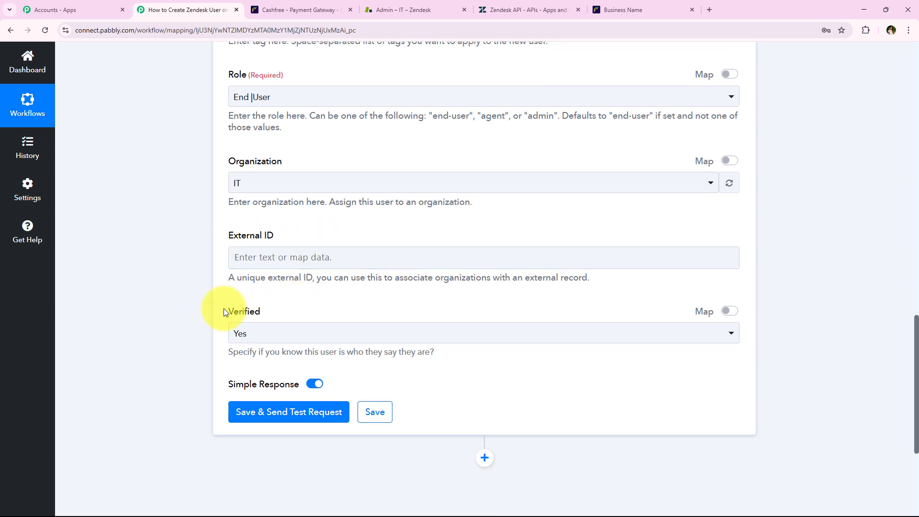
{"action": "left_click_drag", "start_coordinate": [223, 311], "coordinate": [278, 311]}
{"action": "left_click", "coordinate": [275, 335]}
{"action": "left_click", "coordinate": [279, 383]}
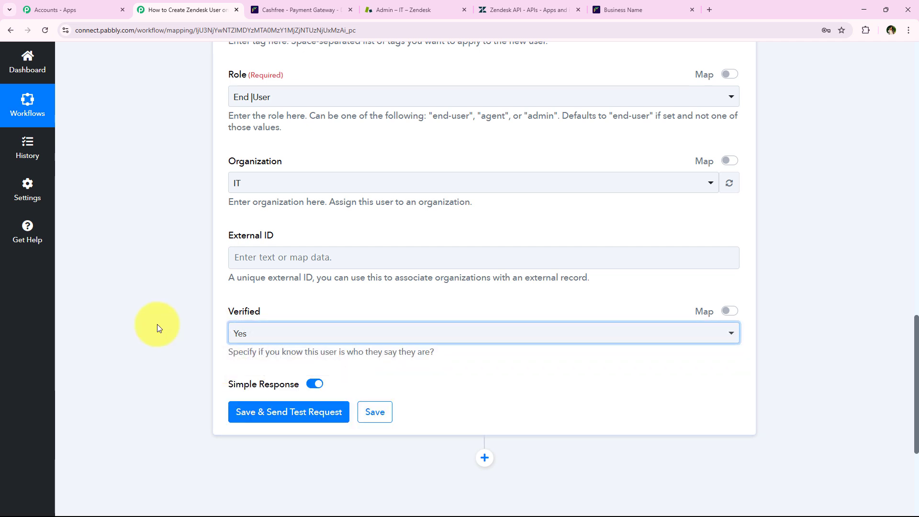
{"action": "left_click", "coordinate": [157, 323]}
- Check the mapped Create User fields, then save the Zendesk action and send a test request
{"action": "scroll", "coordinate": [162, 324], "scroll_direction": "up", "scroll_amount": 7}
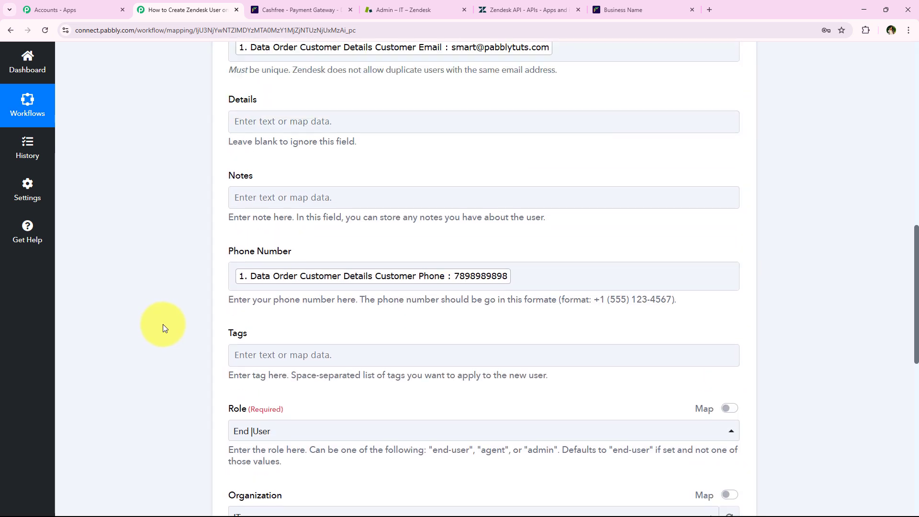
{"action": "scroll", "coordinate": [163, 324], "scroll_direction": "up", "scroll_amount": 5}
{"action": "scroll", "coordinate": [196, 323], "scroll_direction": "down", "scroll_amount": 2}
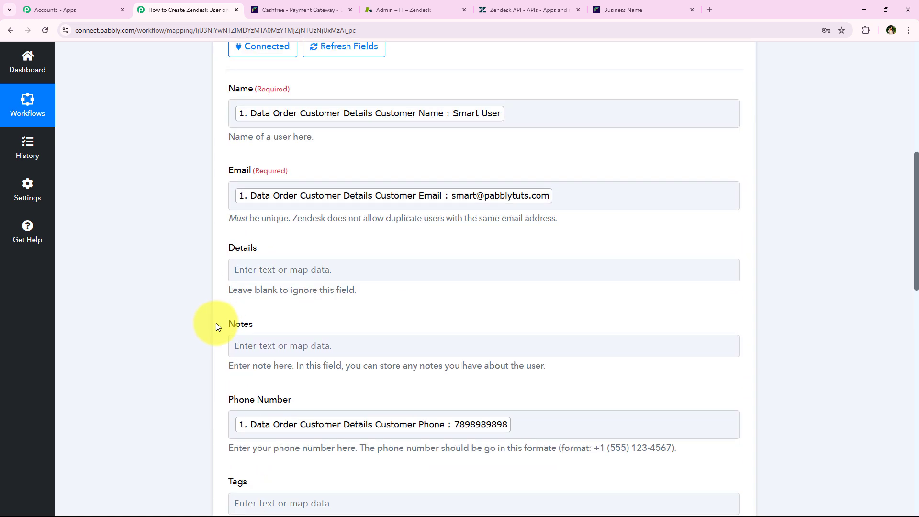
{"action": "scroll", "coordinate": [216, 326], "scroll_direction": "down", "scroll_amount": 9}
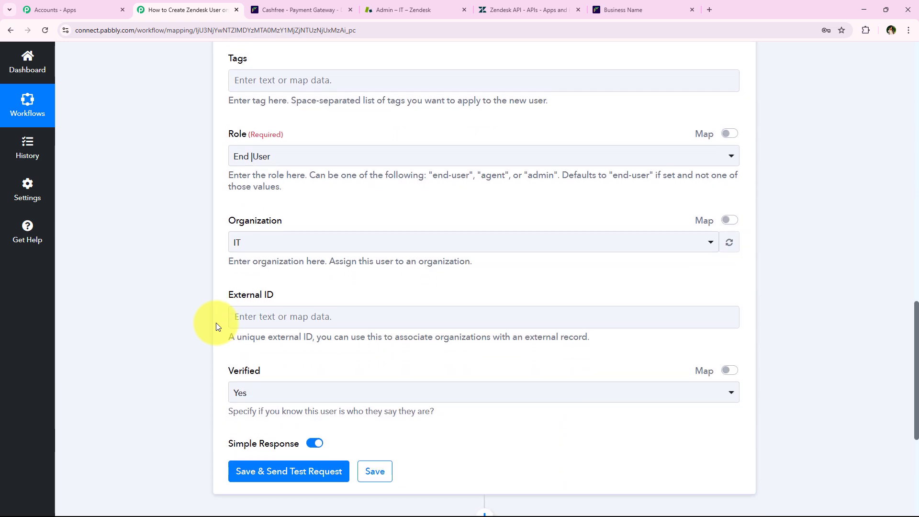
{"action": "scroll", "coordinate": [217, 322], "scroll_direction": "up", "scroll_amount": 4}
{"action": "scroll", "coordinate": [217, 323], "scroll_direction": "down", "scroll_amount": 8}
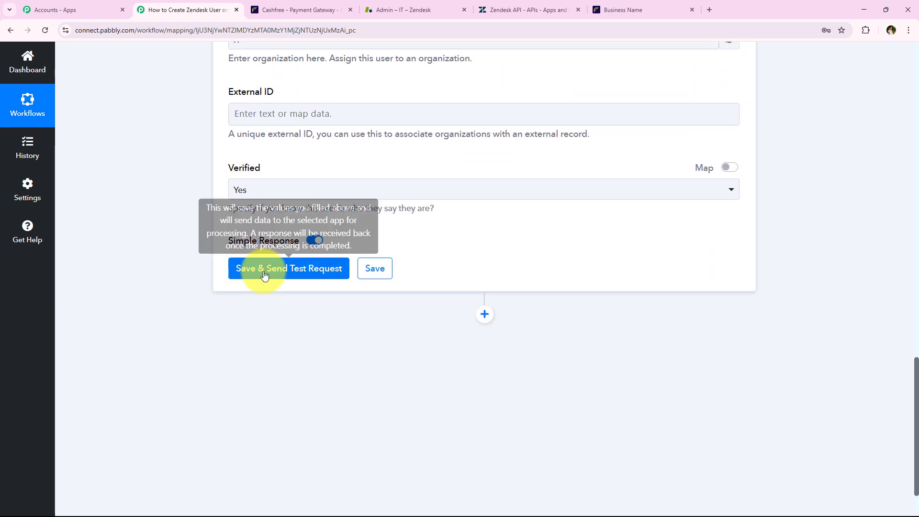
{"action": "left_click", "coordinate": [265, 274]}
{"action": "scroll", "coordinate": [219, 274], "scroll_direction": "down", "scroll_amount": 1}
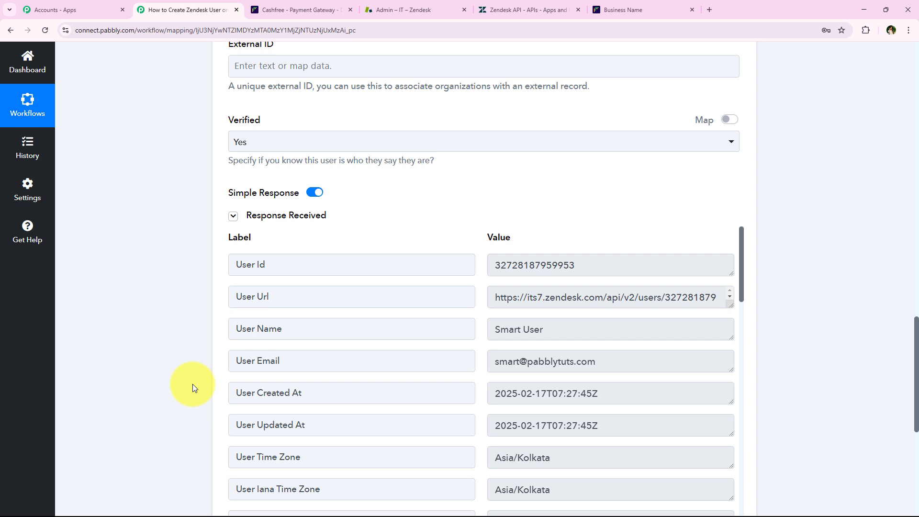
- Check the User Email and User Name values in the response received from Zendesk
{"action": "left_click_drag", "start_coordinate": [606, 362], "coordinate": [492, 360]}
{"action": "left_click", "coordinate": [581, 328]}
{"action": "left_click_drag", "start_coordinate": [580, 327], "coordinate": [368, 329]}
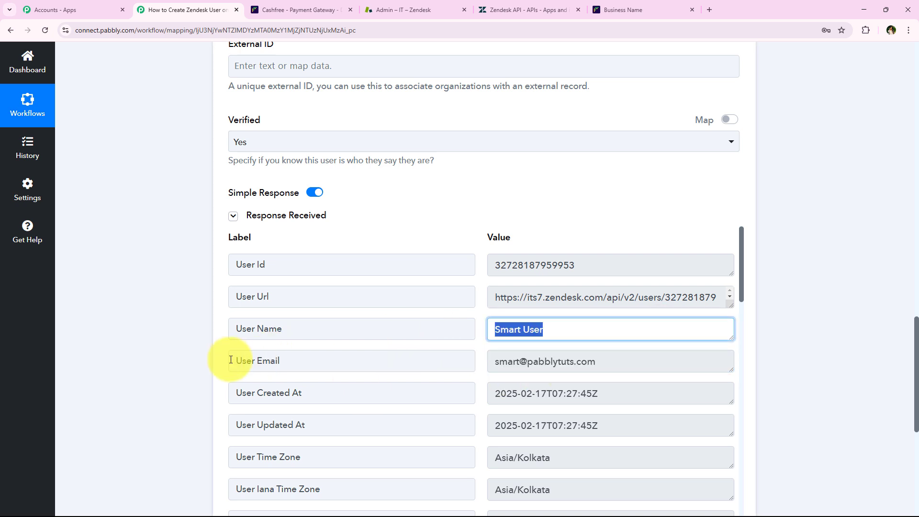
- Collapse the Zendesk Create User action step in the workflow
{"action": "middle_click", "coordinate": [225, 366]}
{"action": "scroll", "coordinate": [224, 314], "scroll_direction": "up", "scroll_amount": 4}
{"action": "scroll", "coordinate": [225, 312], "scroll_direction": "up", "scroll_amount": 15}
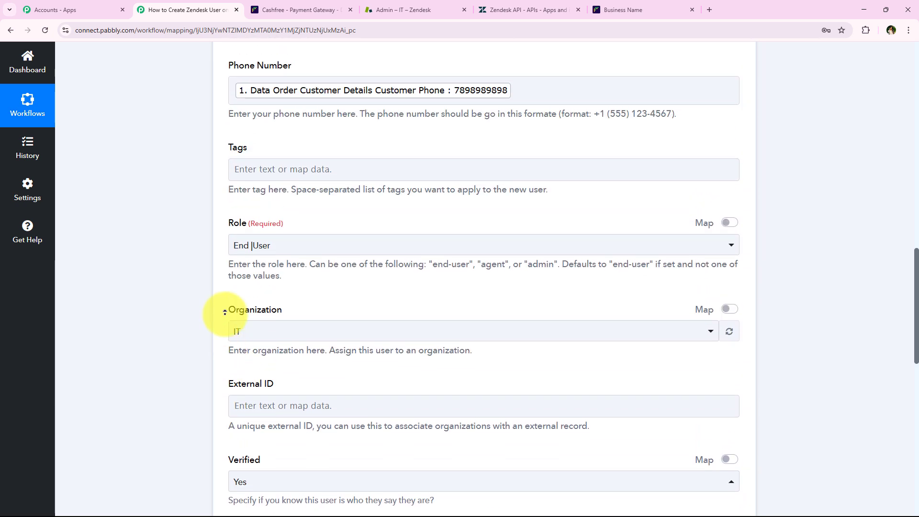
{"action": "scroll", "coordinate": [215, 264], "scroll_direction": "up", "scroll_amount": 2}
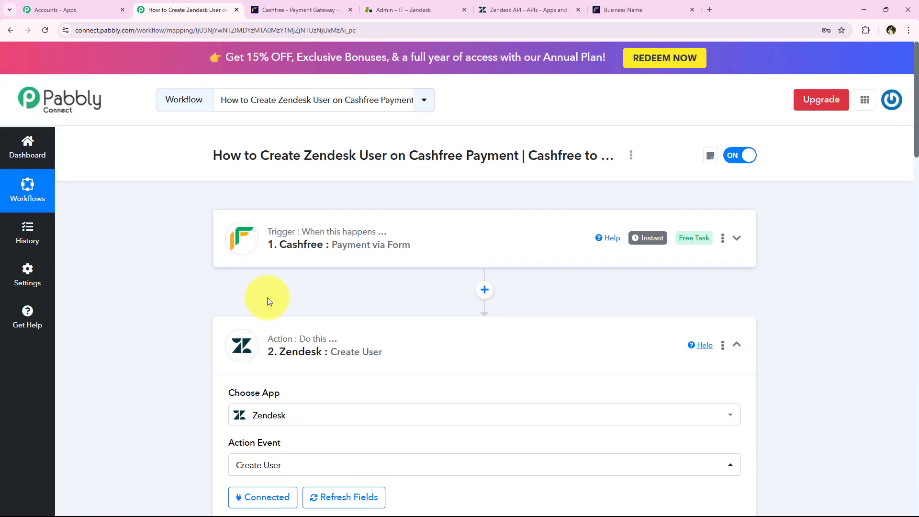
{"action": "left_click", "coordinate": [333, 337]}
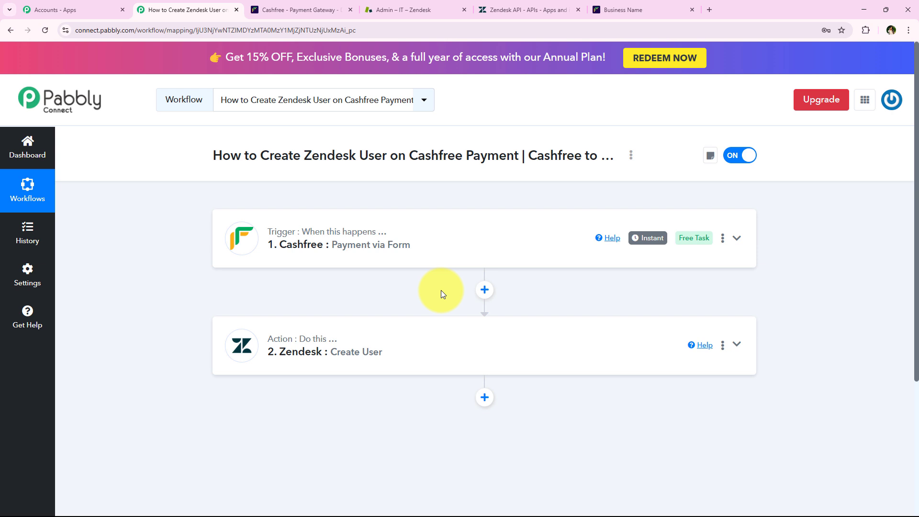
- Switch to Zendesk, close the Zendesk API page, refresh the Customers list to check for the new user, and return to the Pabbly Connect workflow
{"action": "left_click", "coordinate": [513, 9]}
{"action": "left_click", "coordinate": [435, 6]}
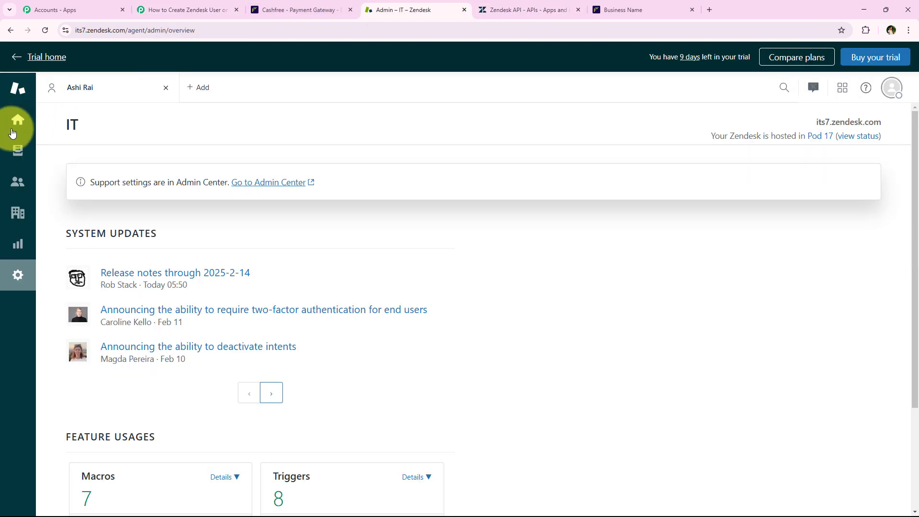
{"action": "left_click", "coordinate": [18, 181]}
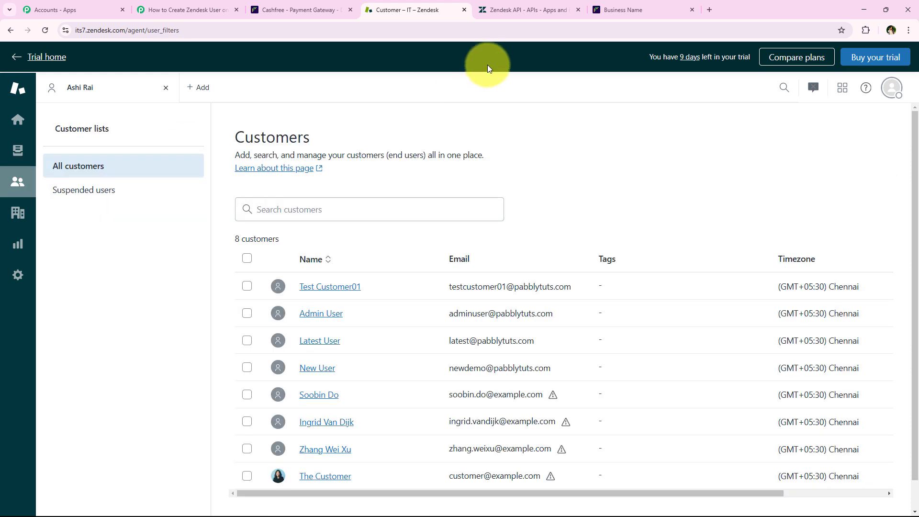
{"action": "left_click", "coordinate": [579, 11]}
{"action": "scroll", "coordinate": [441, 389], "scroll_direction": "down", "scroll_amount": 1}
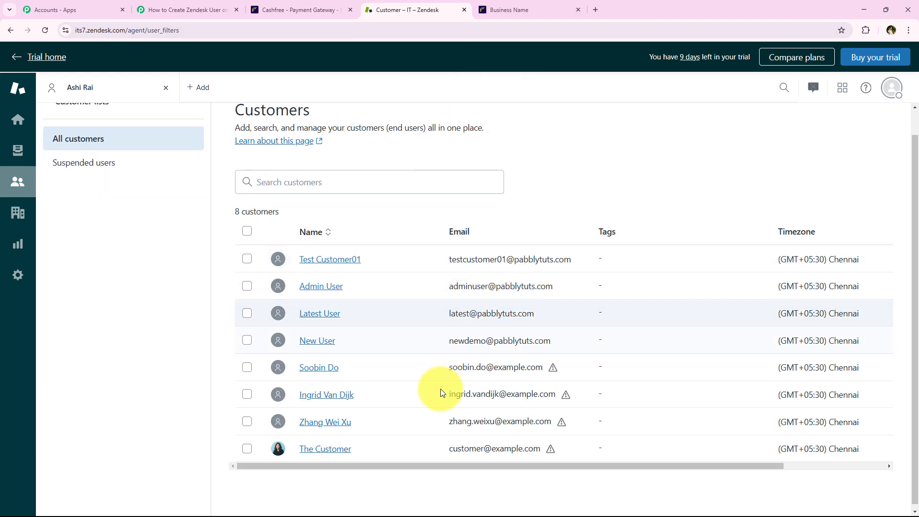
{"action": "left_click", "coordinate": [50, 30]}
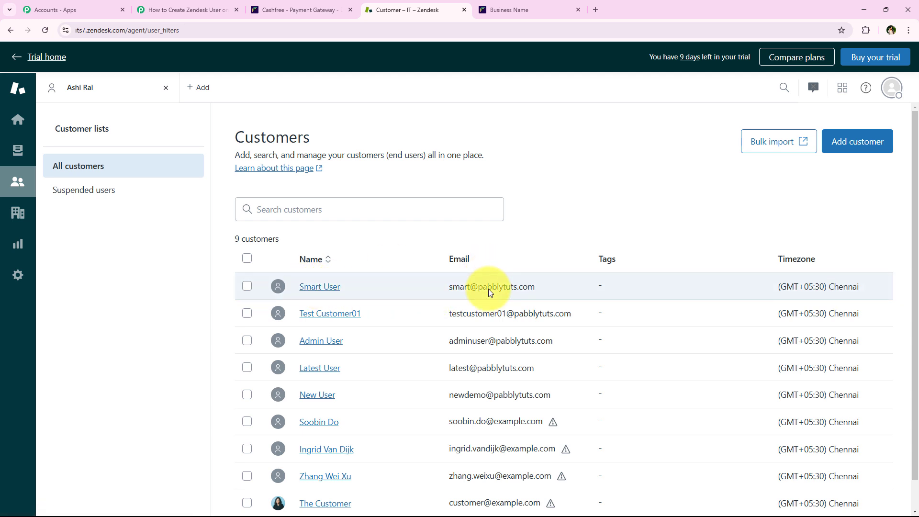
{"action": "left_click", "coordinate": [174, 9]}
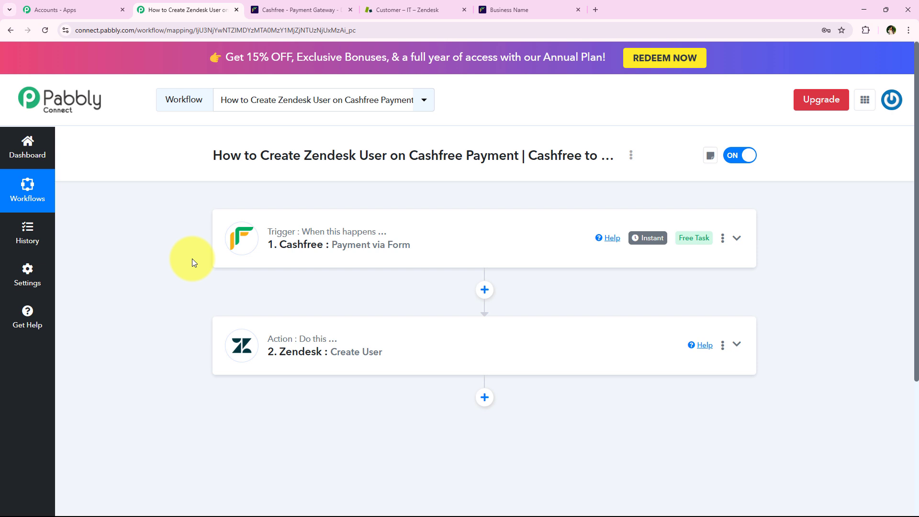
- Switch to the Cashfree checkout page and go back to the blank E-Book on Java Script payment form
{"action": "left_click", "coordinate": [503, 9]}
{"action": "left_click", "coordinate": [6, 32]}
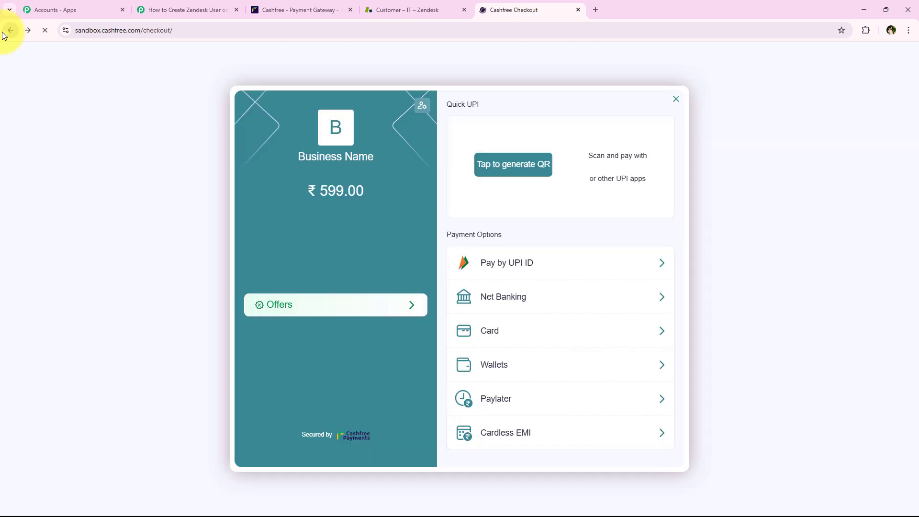
{"action": "left_click", "coordinate": [7, 32]}
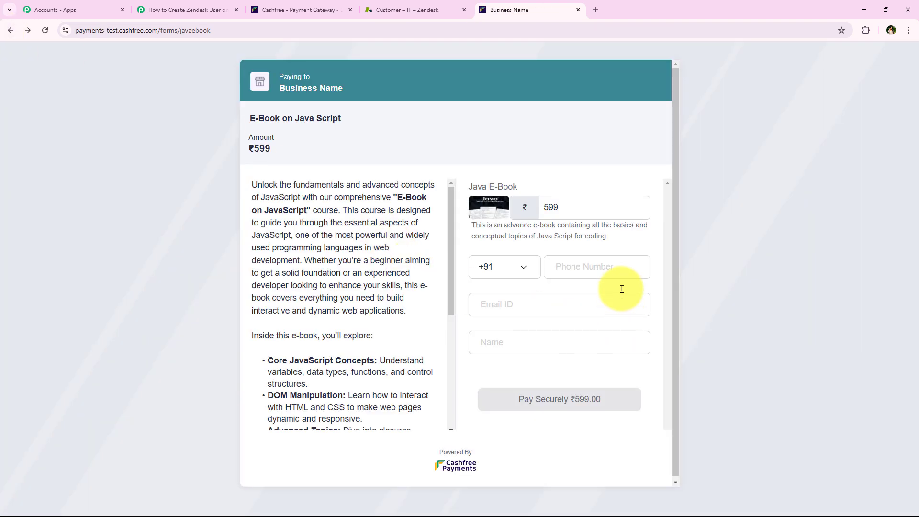
- Fill in the test customer's name, email ID and phone number on the E-Book on Java Script payment form
{"action": "left_click", "coordinate": [517, 343]}
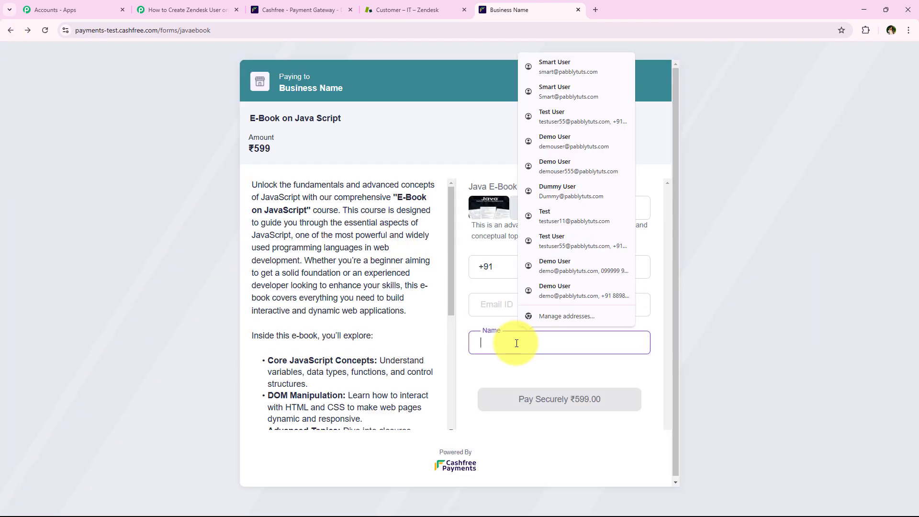
{"action": "left_click", "coordinate": [575, 221]}
{"action": "left_click", "coordinate": [583, 264]}
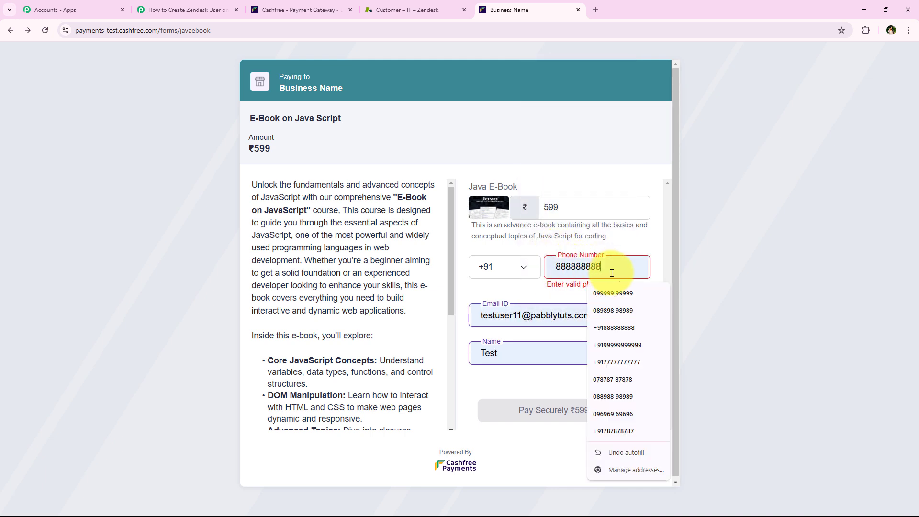
{"action": "type", "text": "7"}
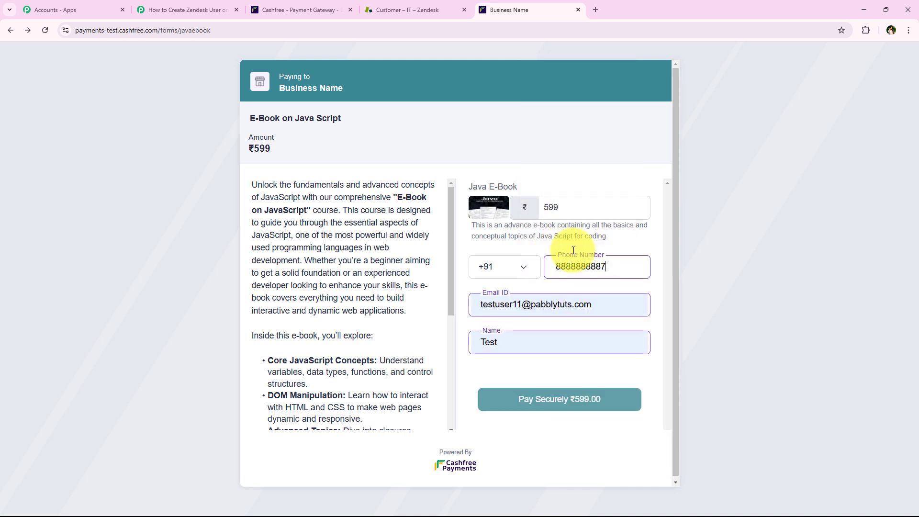
{"action": "left_click", "coordinate": [549, 347]}
{"action": "left_click", "coordinate": [586, 401]}
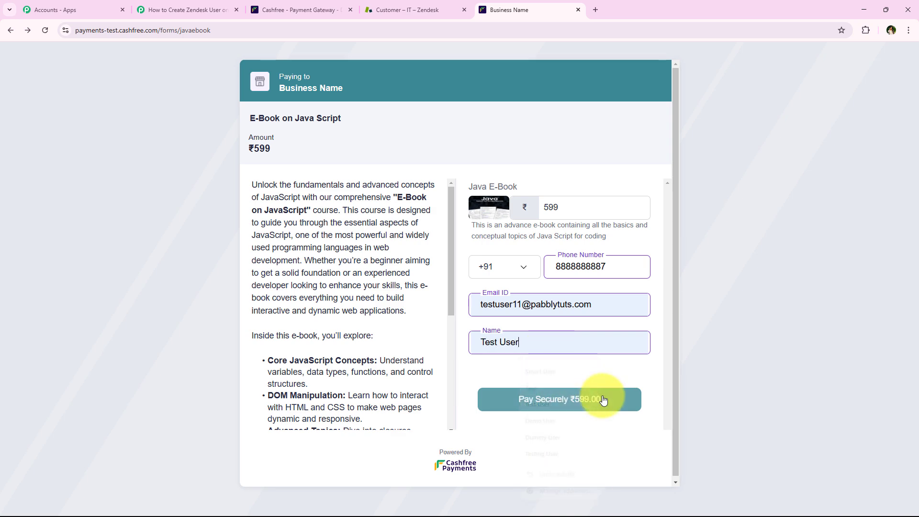
- Submit the ₹599 payment form, pay by UPI ID using the test success UPI account, and review the payment receipt
{"action": "left_click", "coordinate": [600, 405]}
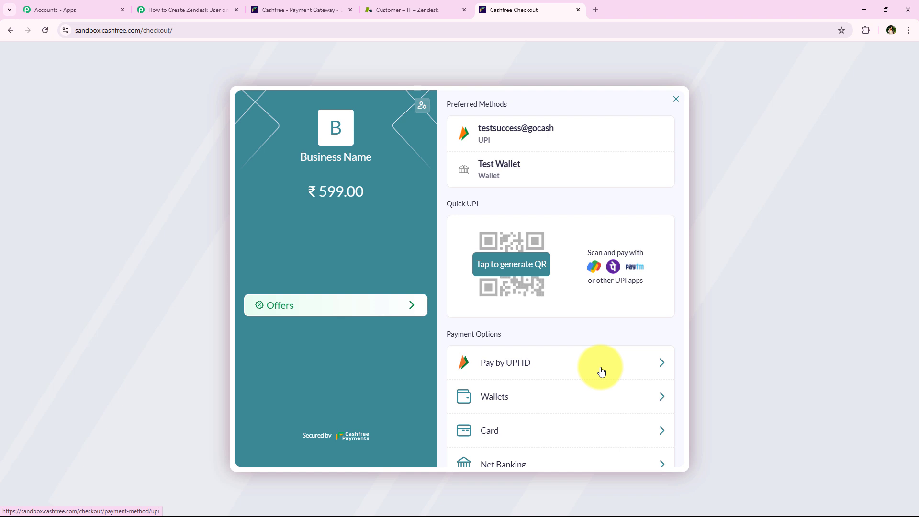
{"action": "left_click", "coordinate": [602, 371]}
{"action": "left_click", "coordinate": [657, 173]}
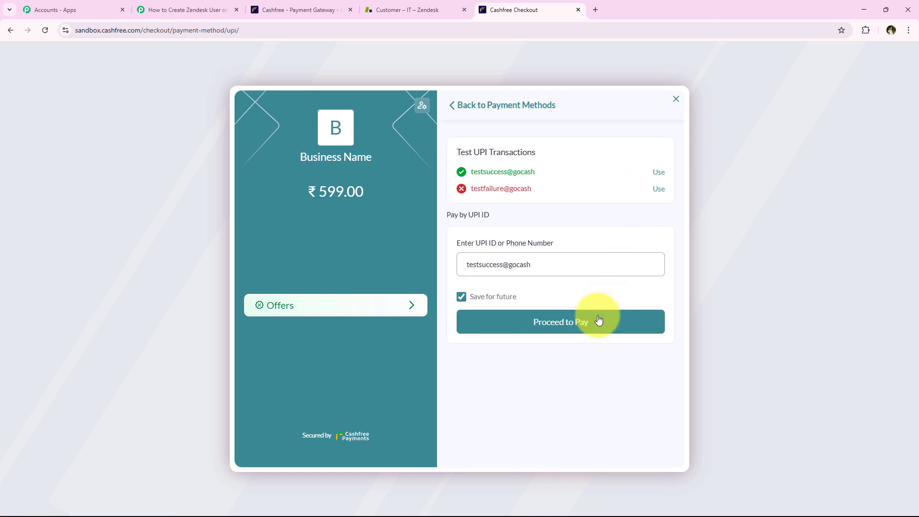
{"action": "left_click", "coordinate": [598, 320]}
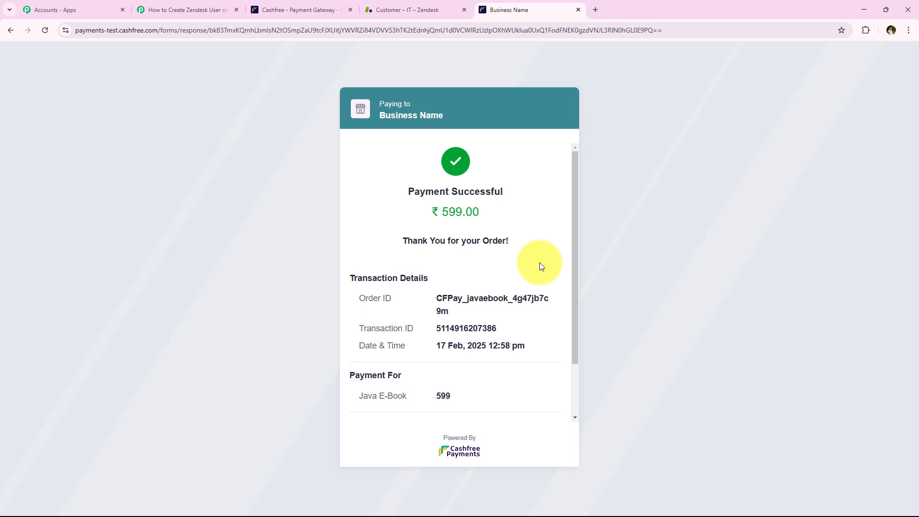
{"action": "scroll", "coordinate": [541, 256], "scroll_direction": "down", "scroll_amount": 3}
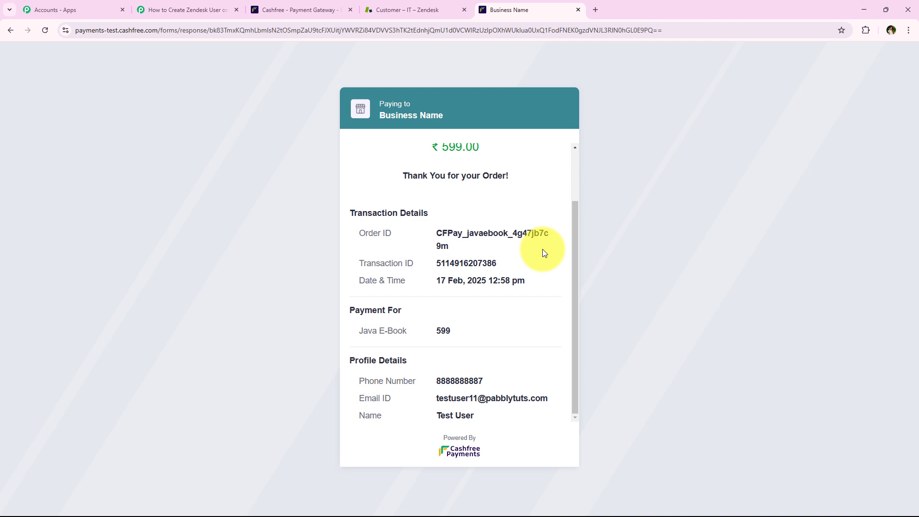
- Switch to Zendesk, refresh the Customers list to check for the customer from the test payment, and return to the Pabbly Connect workflow
{"action": "left_click", "coordinate": [406, 6]}
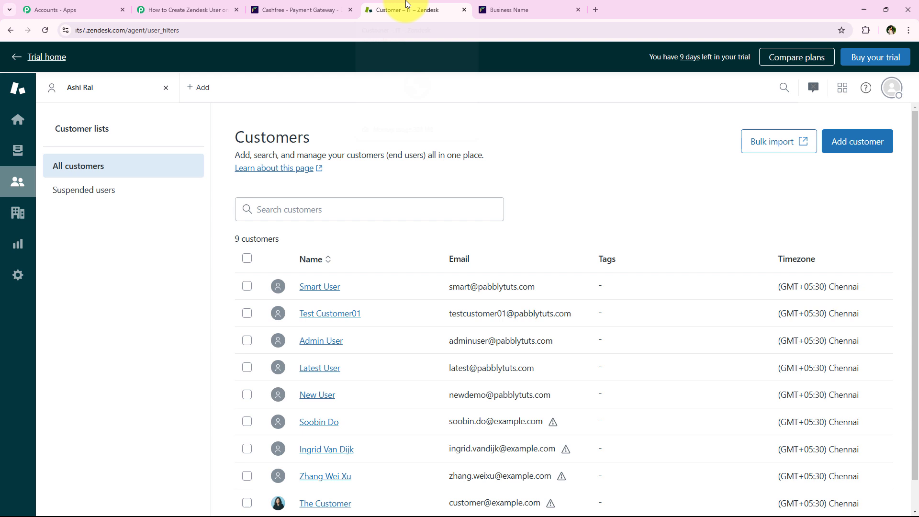
{"action": "left_click", "coordinate": [44, 32]}
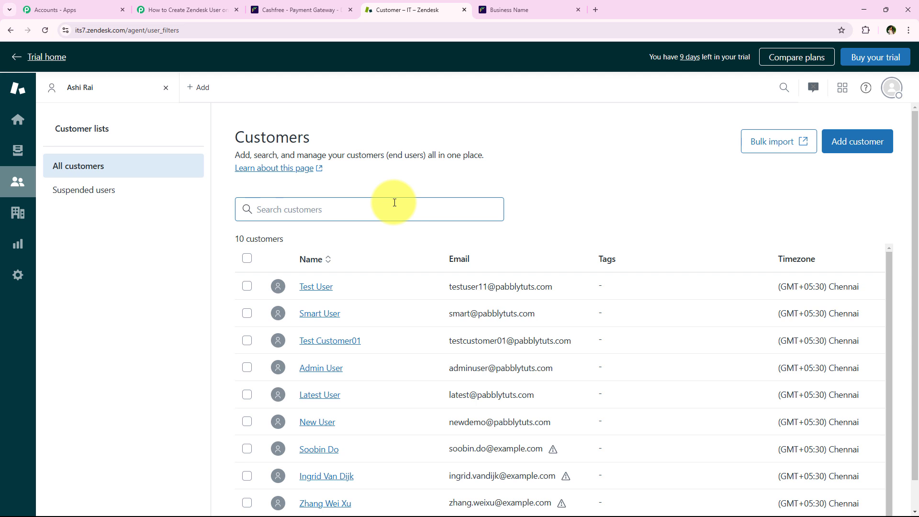
{"action": "left_click", "coordinate": [182, 5]}
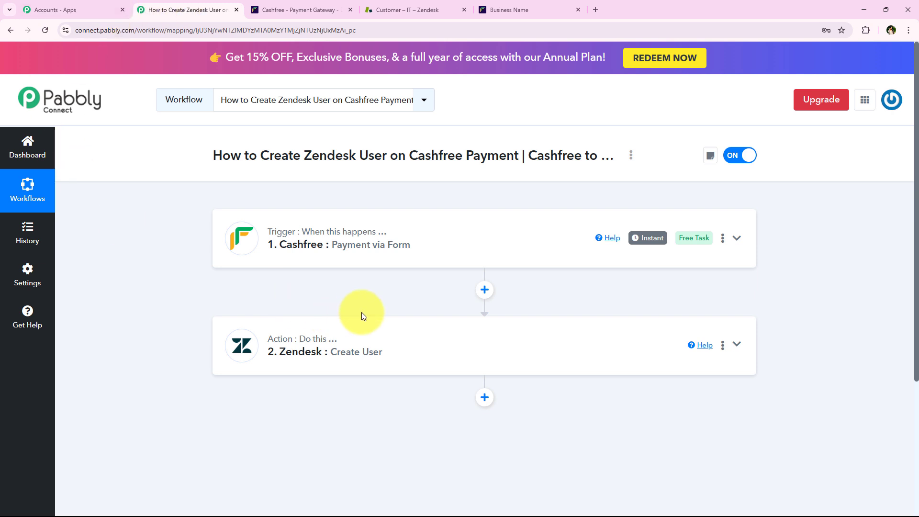
{"action": "left_click_drag", "start_coordinate": [437, 248], "coordinate": [294, 249]}
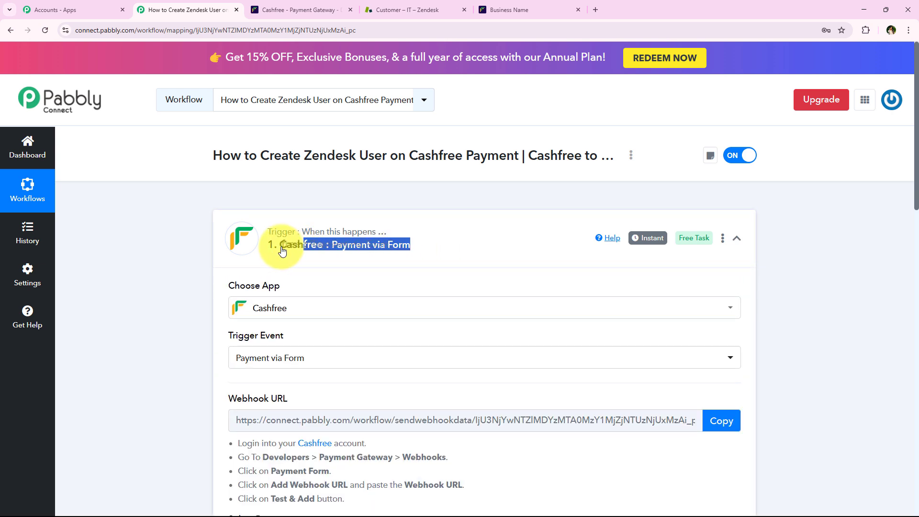
{"action": "double_click", "coordinate": [281, 247]}
{"action": "left_click", "coordinate": [234, 254]}
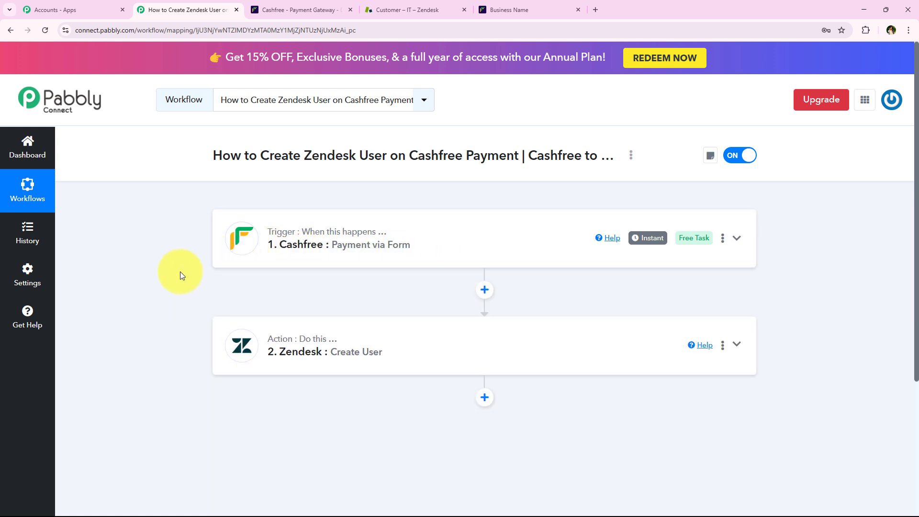